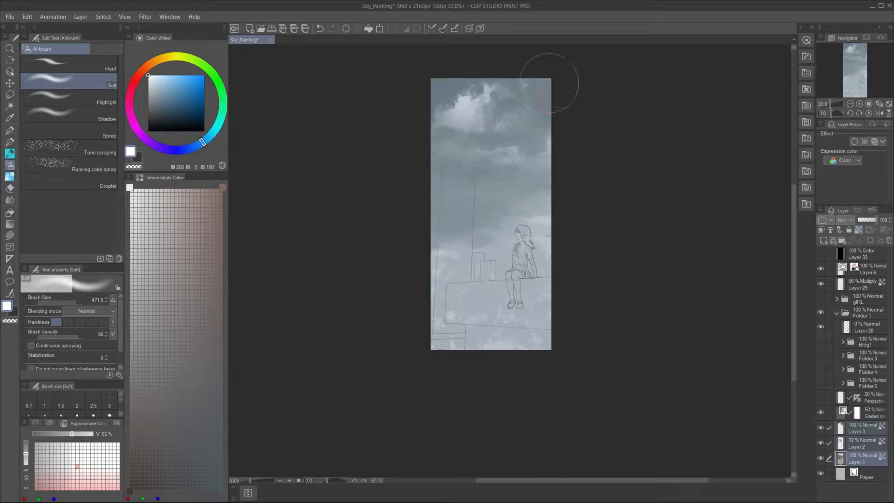
# - Undo the last airbrush stroke and brighten the upper-left clouds with white using the Soft airbrush
pyautogui.hotkey('ctrl', 'z')
pyautogui.moveTo(485, 96); pyautogui.dragTo(437, 115)
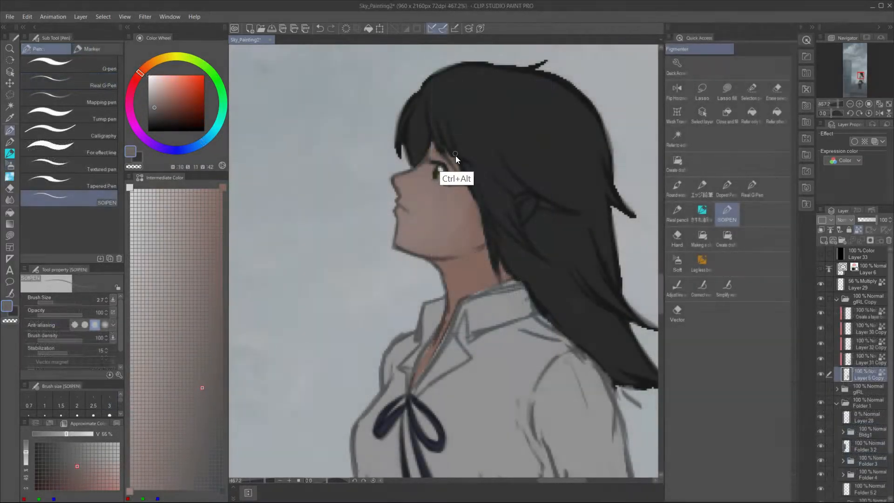
# - Undo the last pen stroke and shade the girl's face and neck in reddish brown with the かすれ油彩 remake brush
pyautogui.hotkey('ctrl', 'z')
pyautogui.click(702, 214)
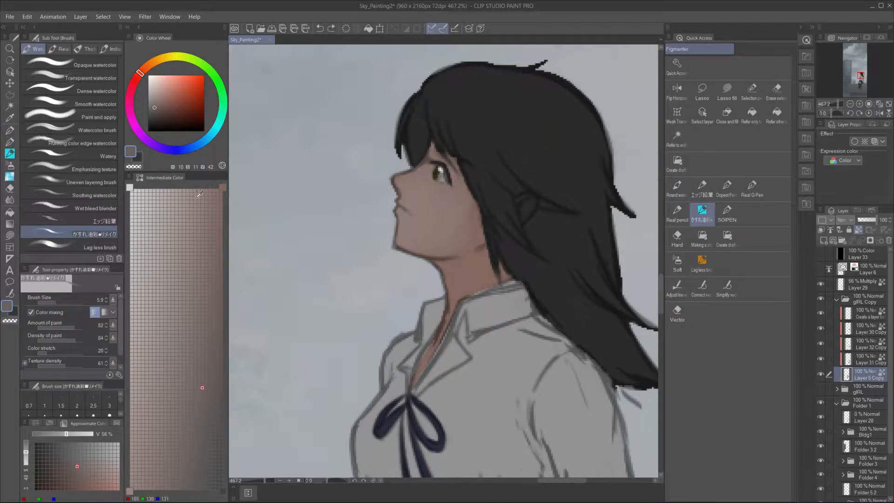
pyautogui.click(218, 243)
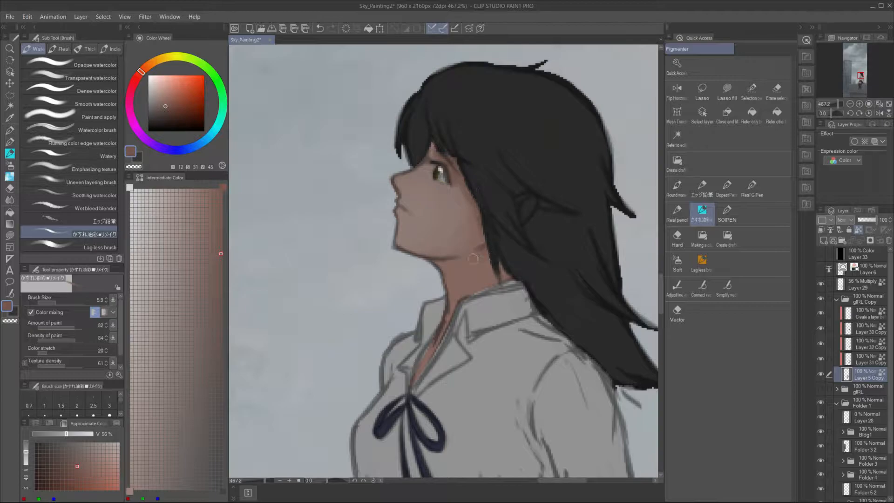
pyautogui.scroll(-3, 500, 268)
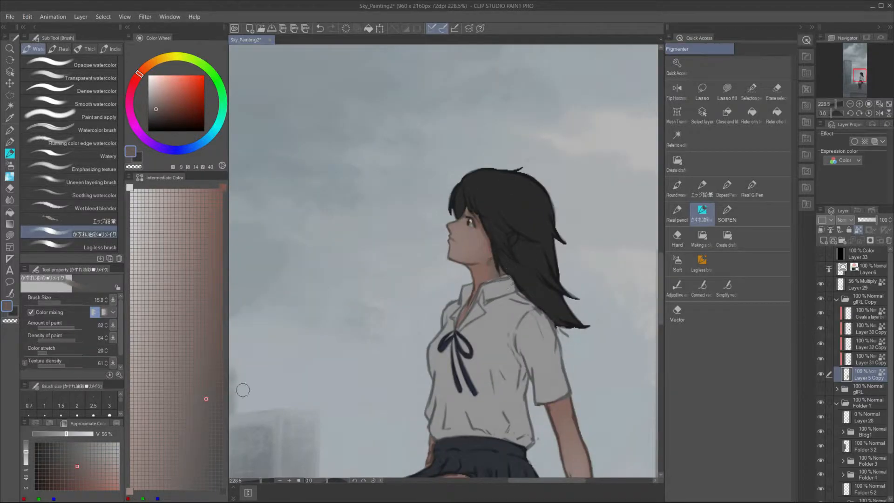
pyautogui.click(55, 451)
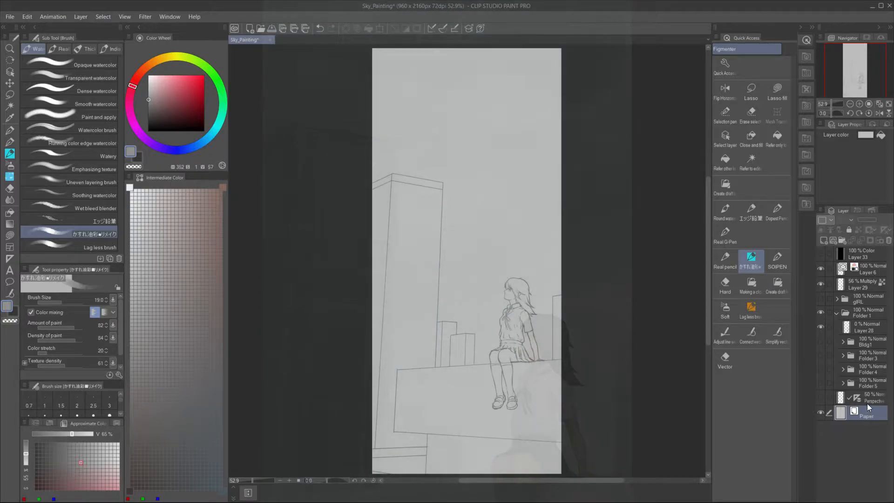
# - Set the paper color to a neutral light grey and add a raster layer directly above the paper
pyautogui.click(865, 136)
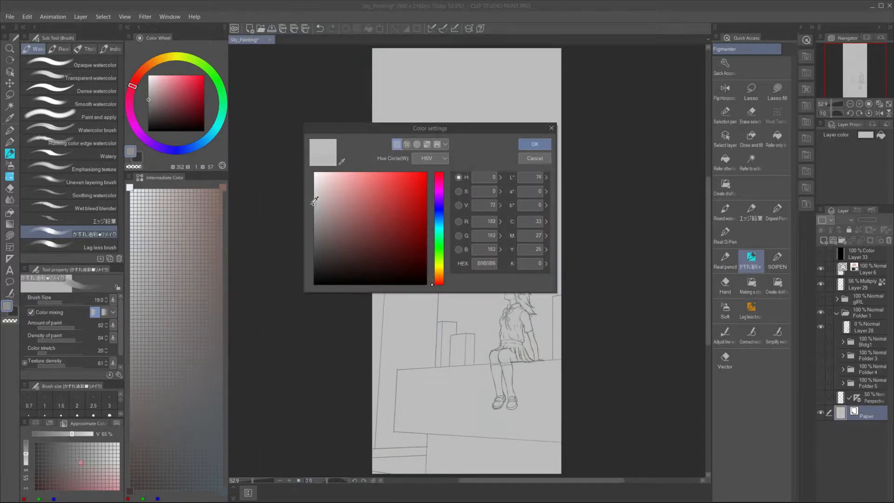
pyautogui.click(531, 144)
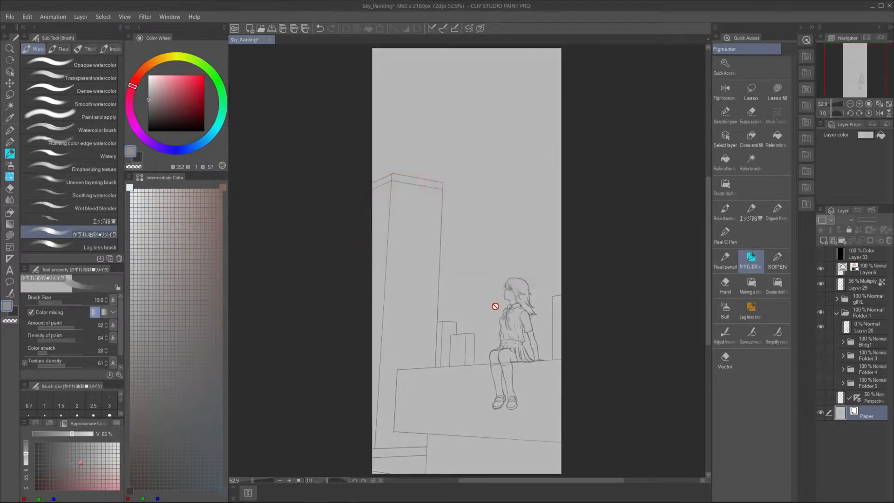
pyautogui.click(824, 241)
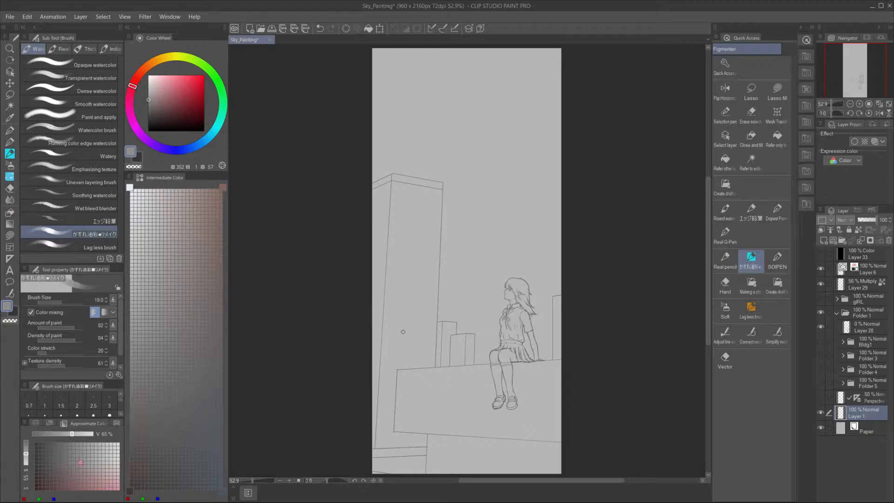
# - Paint dark grey clouds over the upper sky with the 小さな雲 brush and soften them using transparent color
pyautogui.click(9, 177)
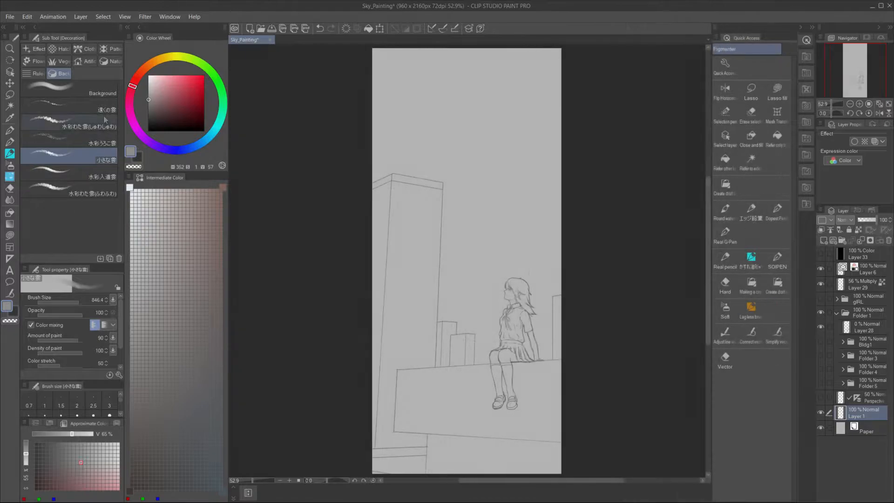
pyautogui.keyDown('alt'); pyautogui.click(385, 143); pyautogui.keyUp('alt')
pyautogui.moveTo(149, 99); pyautogui.dragTo(148, 108)
pyautogui.moveTo(387, 116)
pyautogui.mouseDown()
pyautogui.moveTo(395, 96)
pyautogui.moveTo(441, 100)
pyautogui.moveTo(459, 166)
pyautogui.moveTo(371, 96)
pyautogui.moveTo(447, 142)
pyautogui.moveTo(493, 189)
pyautogui.moveTo(473, 161)
pyautogui.mouseUp()
pyautogui.press('c')
pyautogui.moveTo(545, 198)
pyautogui.mouseDown()
pyautogui.moveTo(359, 329)
pyautogui.moveTo(568, 100)
pyautogui.moveTo(429, 270)
pyautogui.mouseUp()
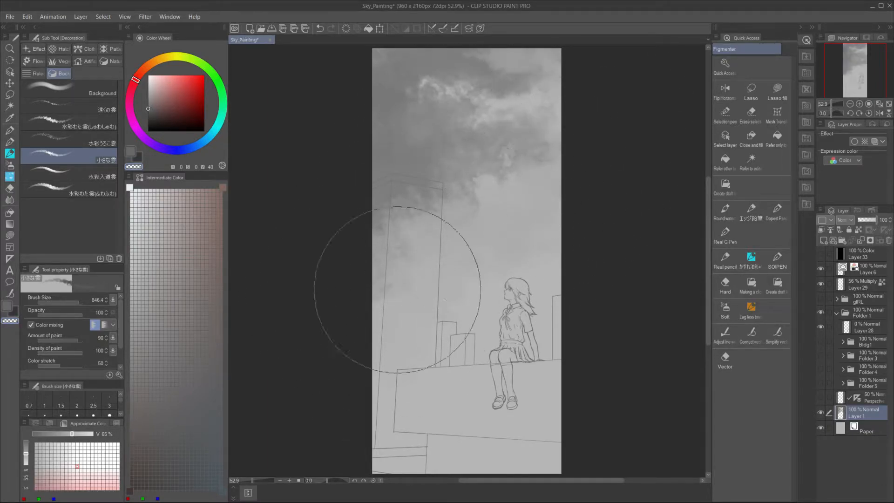
# - Try the 水彩うろこ雲, 水彩わた雲(しゅわしゅわ) and 遠くの雲 brushes with test strokes on the upper sky, undoing each one
pyautogui.click(83, 140)
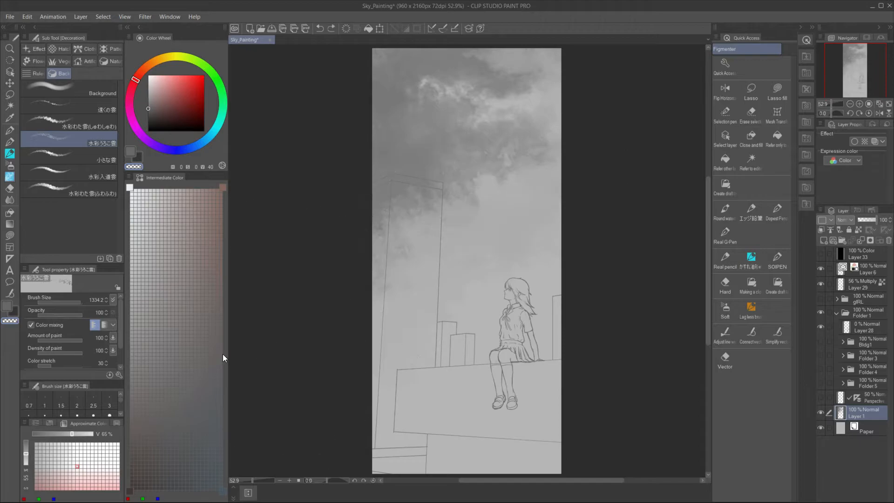
pyautogui.press('c')
pyautogui.moveTo(433, 201); pyautogui.dragTo(530, 93)
pyautogui.hotkey('ctrl', 'z')
pyautogui.click(70, 122)
pyautogui.click(485, 100)
pyautogui.hotkey('ctrl', 'z')
pyautogui.click(70, 105)
pyautogui.click(505, 201)
pyautogui.hotkey('ctrl', 'z')
pyautogui.click(534, 65)
pyautogui.hotkey('ctrl', 'z')
pyautogui.click(435, 210)
pyautogui.hotkey('ctrl', 'z')
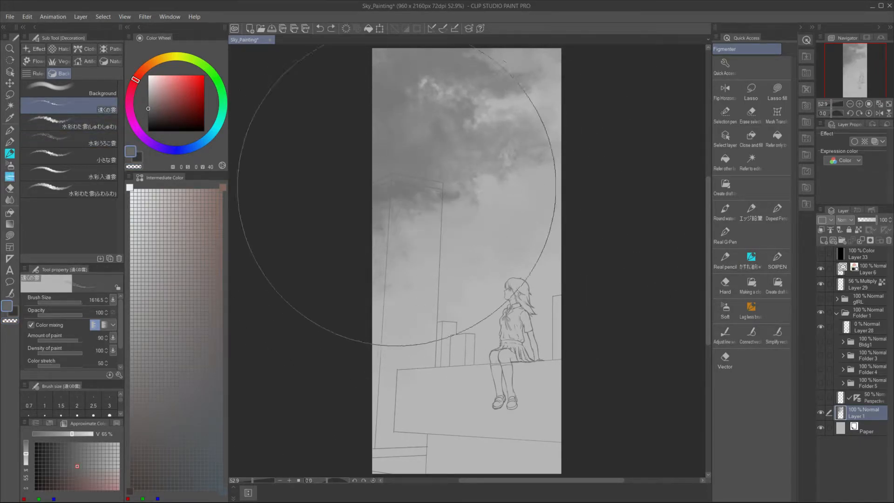
# - Add a raster layer above Layer 1 and paint dark grey cloud bands across the upper sky with the 遠くの雲 brush
pyautogui.click(823, 241)
pyautogui.click(375, 196)
pyautogui.click(386, 137)
pyautogui.keyDown('ctrl'); pyautogui.keyDown('alt'); pyautogui.moveTo(273, 166); pyautogui.dragTo(553, 122); pyautogui.keyUp('alt'); pyautogui.keyUp('ctrl')
pyautogui.click(372, 68)
pyautogui.hotkey('ctrl', 'z')
pyautogui.click(440, 196)
pyautogui.hotkey('ctrl', 'z')
# - On Layer 1, paint light grey clouds across the lower sky with the 遠くの雲 brush at size 1212.9
pyautogui.hotkey('alt', '[')
pyautogui.moveTo(329, 276)
pyautogui.keyDown('ctrl'); pyautogui.keyDown('alt'); pyautogui.mouseDown()
pyautogui.moveTo(489, 245)
pyautogui.moveTo(447, 251)
pyautogui.mouseUp(); pyautogui.keyUp('alt'); pyautogui.keyUp('ctrl')
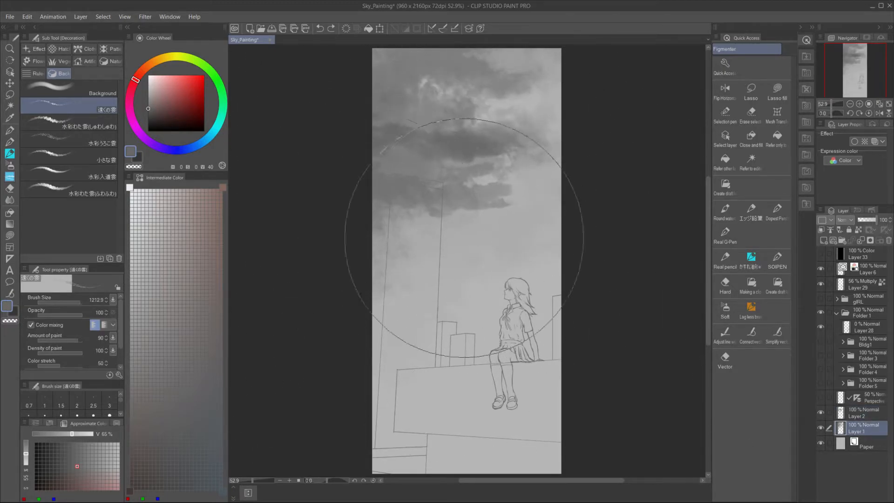
pyautogui.click(494, 233)
pyautogui.hotkey('ctrl', 'z')
pyautogui.click(149, 94)
pyautogui.moveTo(522, 234)
pyautogui.mouseDown()
pyautogui.moveTo(569, 205)
pyautogui.moveTo(411, 228)
pyautogui.mouseUp()
# - Set the brush opacity to 76 and paint light and sampled darker grey clouds across the middle and lower sky
pyautogui.click(71, 315)
pyautogui.moveTo(526, 249)
pyautogui.mouseDown()
pyautogui.moveTo(411, 262)
pyautogui.moveTo(521, 210)
pyautogui.mouseUp()
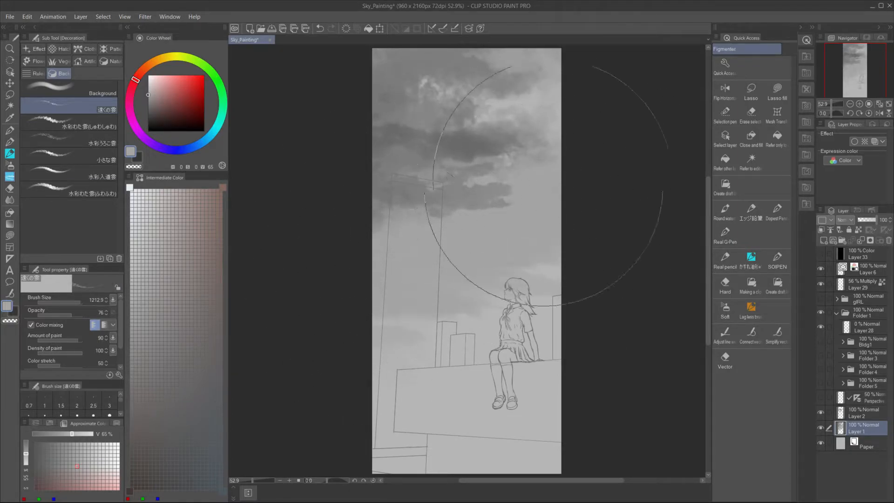
pyautogui.keyDown('alt'); pyautogui.click(485, 200); pyautogui.keyUp('alt')
pyautogui.moveTo(436, 246)
pyautogui.mouseDown()
pyautogui.moveTo(579, 209)
pyautogui.moveTo(377, 270)
pyautogui.moveTo(350, 160)
pyautogui.moveTo(378, 263)
pyautogui.moveTo(549, 160)
pyautogui.mouseUp()
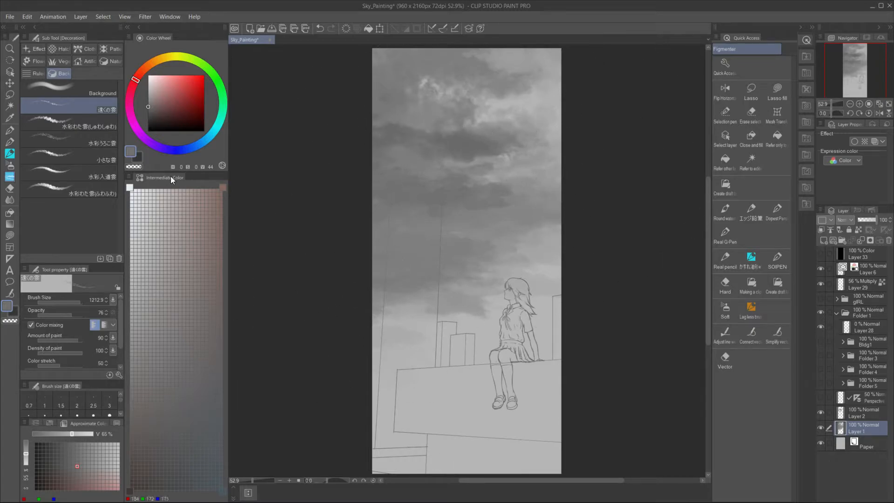
# - Add a raster layer above Layer 2 and choose the 水彩わた雲(しゅわしゅわ) brush with a darker grey
pyautogui.click(863, 415)
pyautogui.hotkey('ctrl', 'shift', 'n')
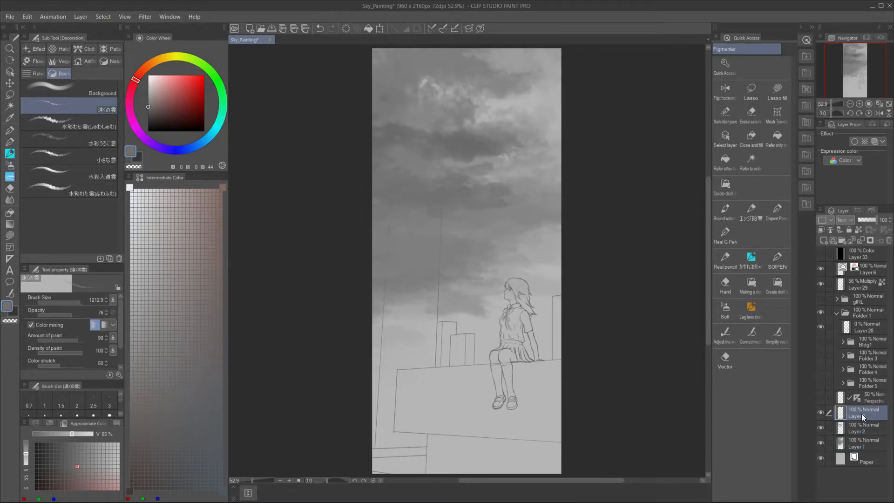
pyautogui.click(148, 117)
pyautogui.click(94, 122)
pyautogui.moveTo(558, 46)
pyautogui.mouseDown()
pyautogui.moveTo(535, 53)
pyautogui.moveTo(542, 37)
pyautogui.moveTo(520, 38)
pyautogui.mouseUp()
pyautogui.hotkey('ctrl', 'z')
pyautogui.click(150, 103)
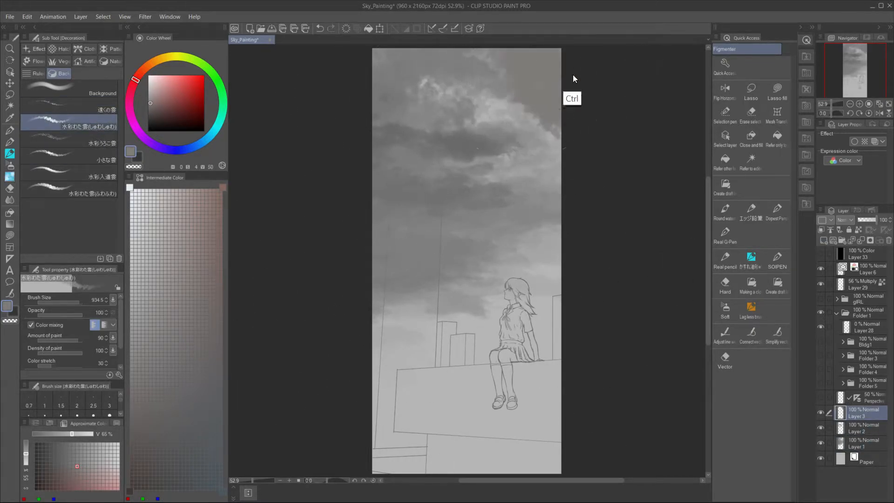
pyautogui.hotkey('ctrl', 'z')
pyautogui.hotkey('ctrl', 'z')
pyautogui.click(587, 100)
pyautogui.hotkey('ctrl', 'z')
# - Paint mid-grey fluffy clouds along the right side of the sky on Layer 3 with a neutral grey
pyautogui.click(148, 106)
pyautogui.moveTo(578, 95)
pyautogui.mouseDown()
pyautogui.moveTo(506, 114)
pyautogui.moveTo(566, 114)
pyautogui.mouseUp()
pyautogui.hotkey('ctrl', 'z')
pyautogui.moveTo(557, 210)
pyautogui.mouseDown()
pyautogui.moveTo(538, 239)
pyautogui.moveTo(463, 233)
pyautogui.mouseUp()
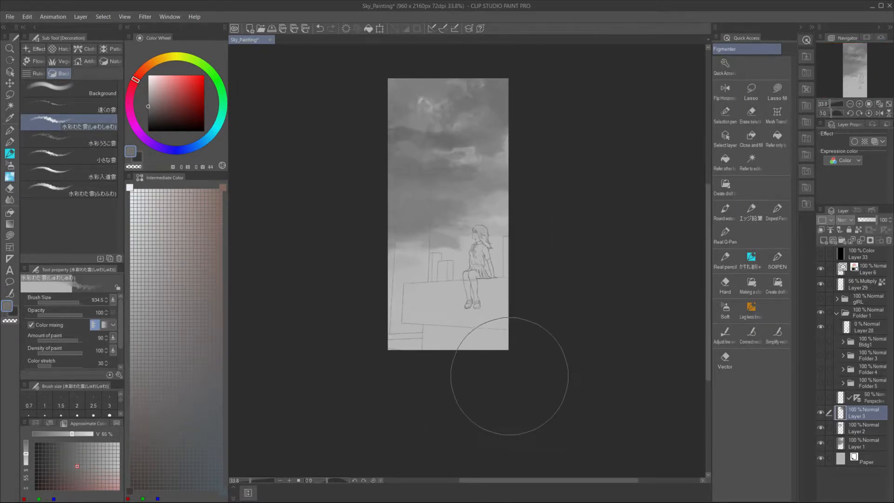
# - On Layer 1, paint sampled light grey clouds over the lower sky with the 水彩わた雲(しゅわしゅわ) brush at size 371.7
pyautogui.keyDown('alt'); pyautogui.click(458, 271); pyautogui.keyUp('alt')
pyautogui.click(861, 443)
pyautogui.moveTo(466, 275)
pyautogui.mouseDown()
pyautogui.moveTo(362, 292)
pyautogui.moveTo(479, 255)
pyautogui.mouseUp()
pyautogui.hotkey('ctrl', 'z')
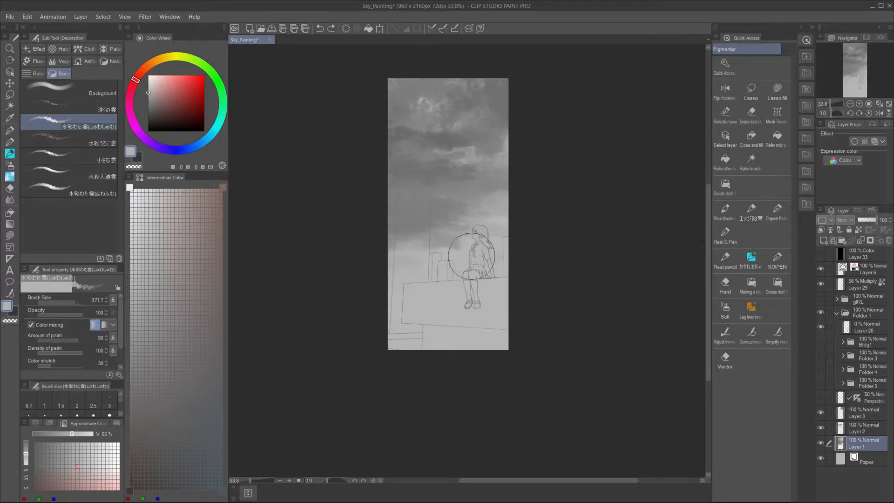
pyautogui.moveTo(409, 230); pyautogui.dragTo(483, 210)
pyautogui.moveTo(428, 294); pyautogui.dragTo(479, 210)
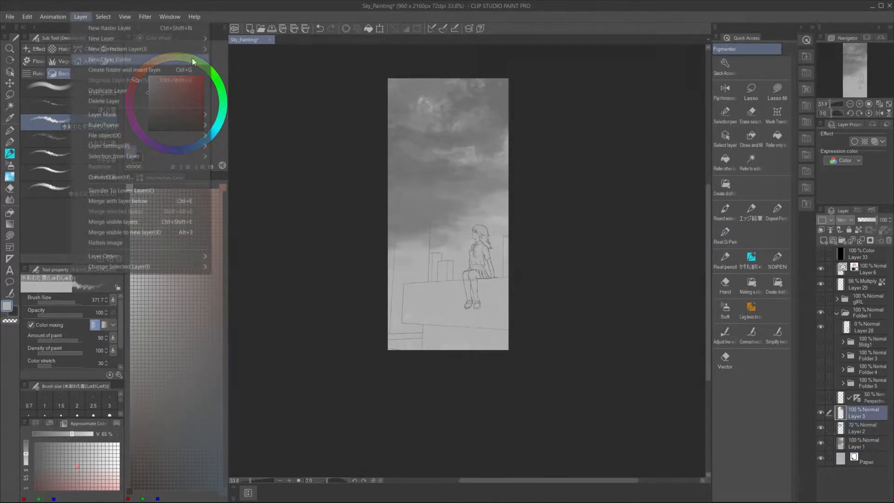
# - Add a gradient map correction layer above Layer 3 and browse the 空の色グラデーションセット ver.2 sky gradients around Overcast
pyautogui.moveTo(193, 49)
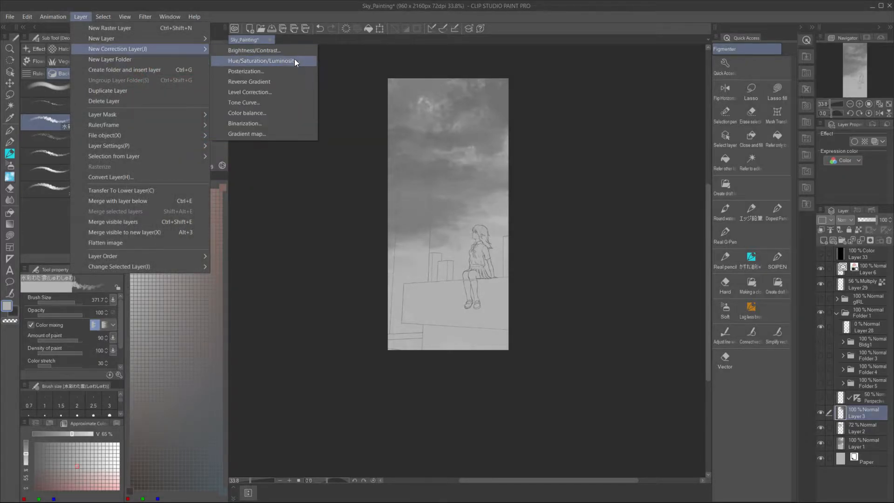
pyautogui.click(284, 134)
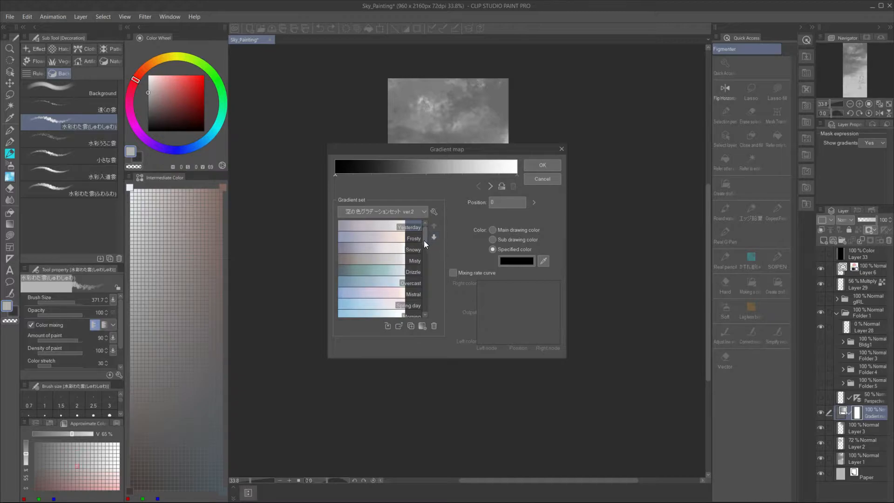
pyautogui.scroll(-3, 424, 242)
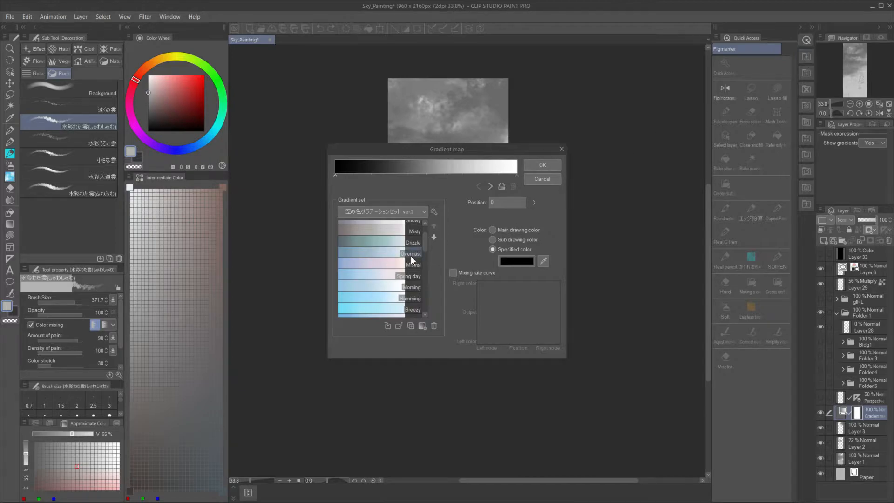
# - Look through the downloaded cloud brush and gradient materials in the material library
pyautogui.click(808, 56)
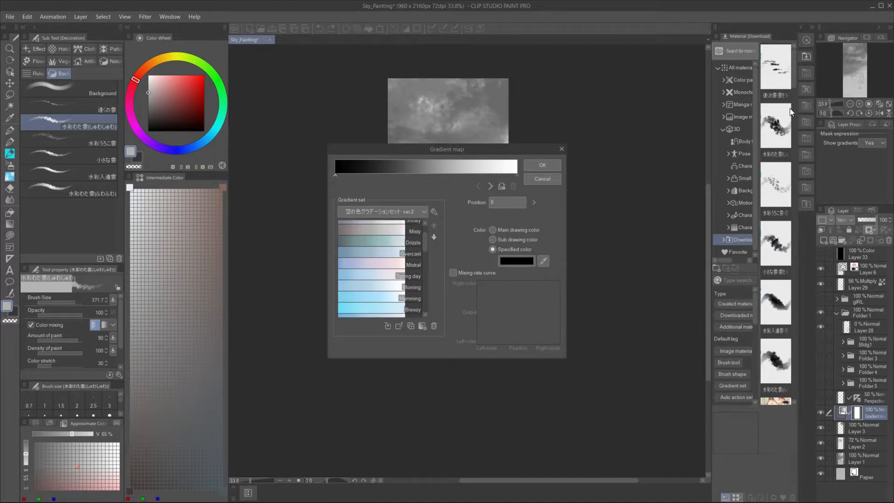
pyautogui.click(549, 179)
pyautogui.moveTo(790, 77); pyautogui.dragTo(793, 246)
pyautogui.moveTo(794, 246); pyautogui.dragTo(791, 269)
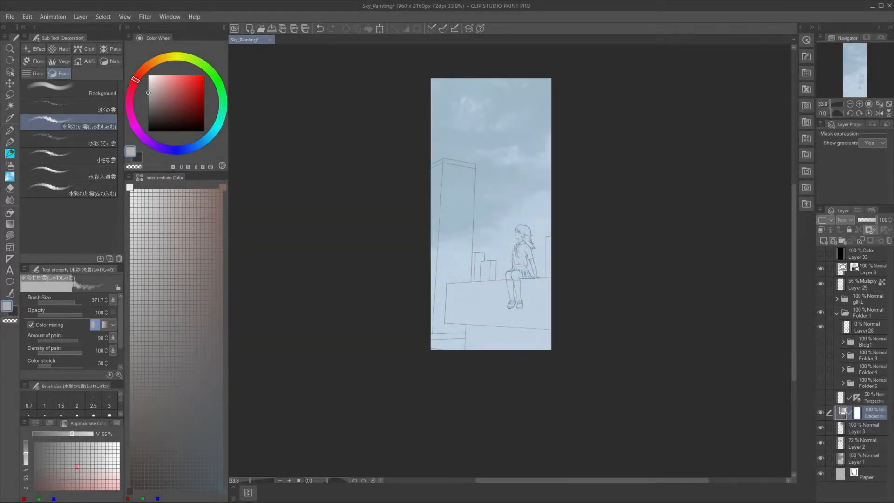
# - Reduce the gradient map layer's opacity to 50%
pyautogui.click(867, 221)
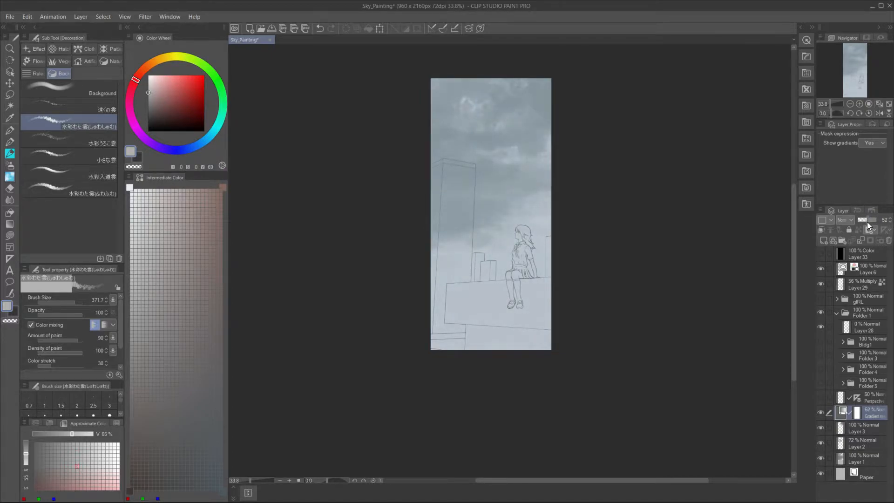
pyautogui.click(867, 431)
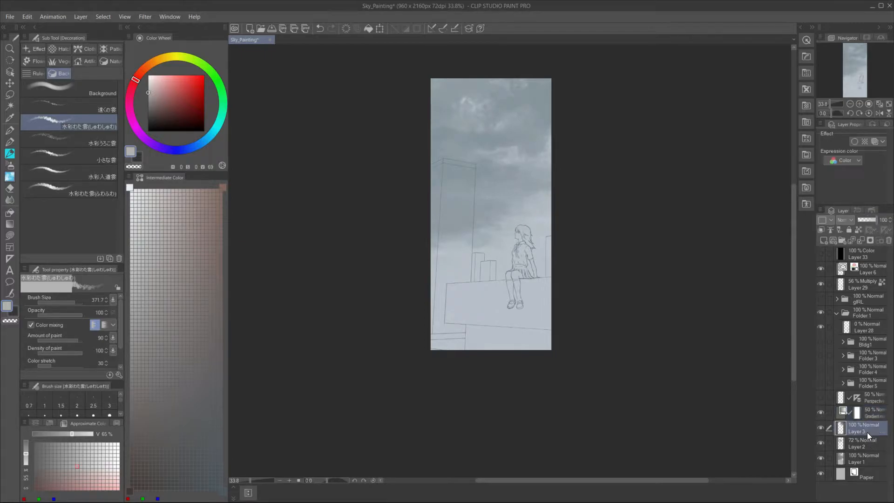
pyautogui.click(865, 459)
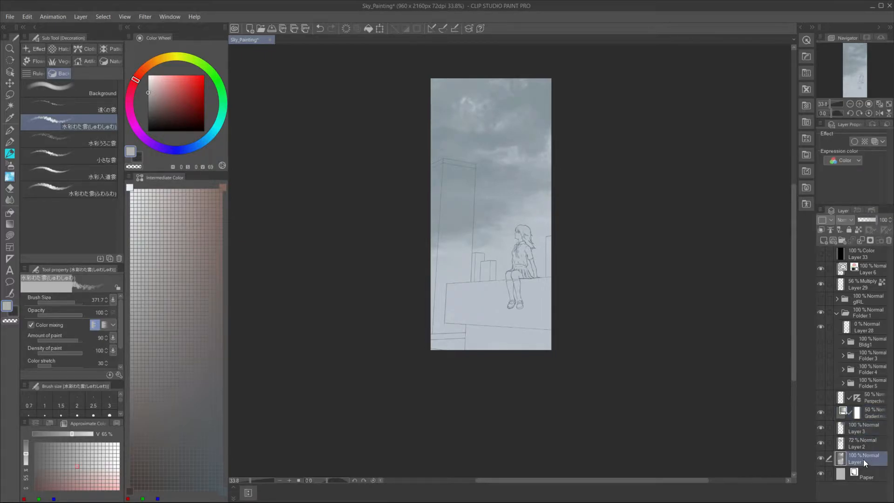
# - Darken Layer 3 by lowering its luminosity with a Hue/Saturation/Luminosity adjustment
pyautogui.click(864, 428)
pyautogui.hotkey('ctrl', 'u')
pyautogui.moveTo(457, 268); pyautogui.dragTo(472, 272)
pyautogui.moveTo(411, 350); pyautogui.dragTo(389, 351)
pyautogui.click(521, 284)
# - Darken the clouds on Layer 2 by lowering their luminosity with a Hue/Saturation/Luminosity adjustment
pyautogui.click(864, 444)
pyautogui.hotkey('ctrl', 'u')
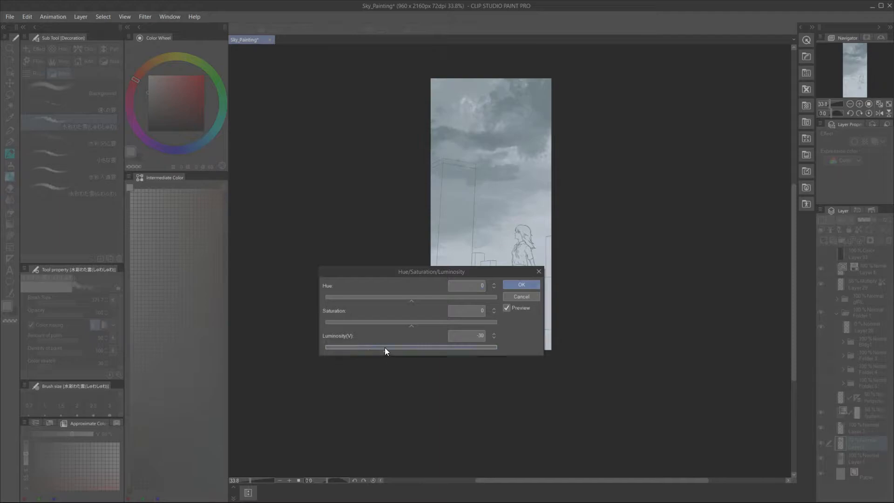
pyautogui.click(521, 285)
# - On Layer 3, paint dark blue-grey clouds in the upper-left sky with the 水彩わた雲(しゅわしゅわ) brush at size 599.1
pyautogui.click(864, 429)
pyautogui.press('b')
pyautogui.press('b')
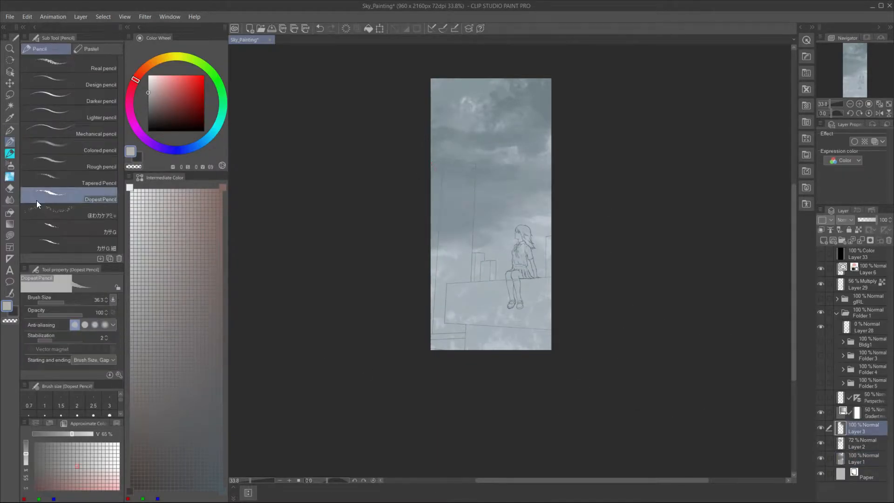
pyautogui.press('b')
pyautogui.keyDown('alt'); pyautogui.click(442, 93); pyautogui.keyUp('alt')
pyautogui.click(148, 118)
pyautogui.moveTo(406, 106); pyautogui.dragTo(452, 106)
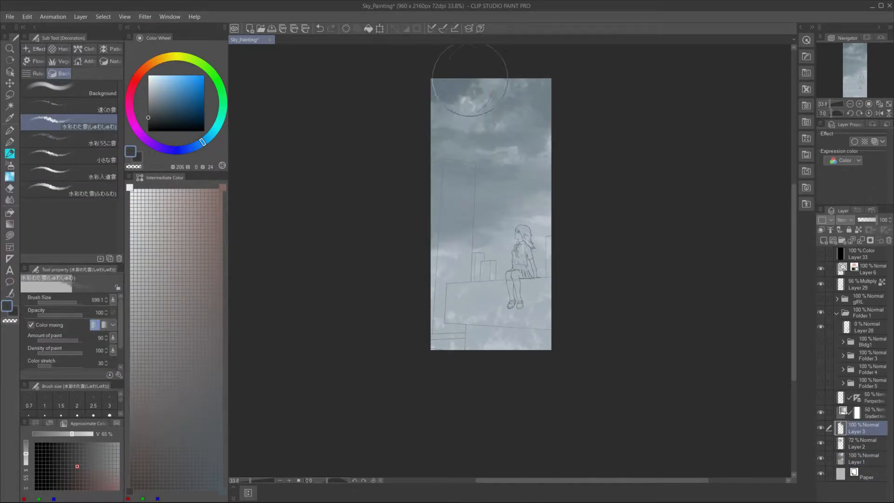
# - Lock the transparent pixels of Layers 1, 2 and 3 together
pyautogui.click(865, 458)
pyautogui.keyDown('shift'); pyautogui.click(866, 430); pyautogui.keyUp('shift')
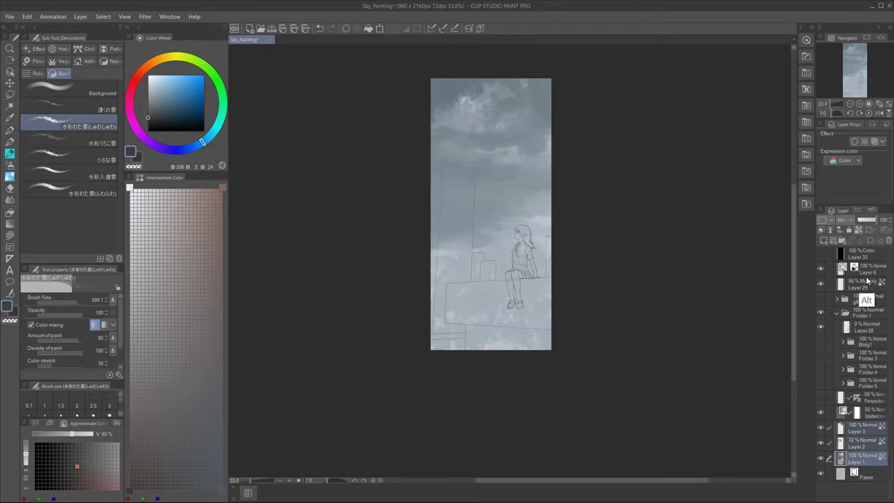
pyautogui.click(859, 229)
# - Try brightening the upper-right clouds with a white Soft airbrush stroke, and undo it
pyautogui.press('b')
pyautogui.click(148, 75)
pyautogui.press('b')
pyautogui.moveTo(522, 138)
pyautogui.mouseDown()
pyautogui.moveTo(418, 133)
pyautogui.moveTo(455, 126)
pyautogui.moveTo(517, 143)
pyautogui.mouseUp()
pyautogui.hotkey('ctrl', 'z')
# - On Layer 2, paint a bright white cloud in the upper-left sky with the decoration cloud brush
pyautogui.click(861, 443)
pyautogui.moveTo(379, 119)
pyautogui.mouseDown()
pyautogui.moveTo(405, 94)
pyautogui.moveTo(498, 119)
pyautogui.moveTo(439, 120)
pyautogui.mouseUp()
pyautogui.click(9, 154)
pyautogui.click(9, 176)
pyautogui.hotkey('ctrl', 'z')
pyautogui.moveTo(404, 103)
pyautogui.mouseDown()
pyautogui.moveTo(476, 136)
pyautogui.moveTo(443, 139)
pyautogui.mouseUp()
# - Paint white streaks in the middle sky and a dark band beneath the bright cloud with the 遠くの雲 brush
pyautogui.click(69, 105)
pyautogui.moveTo(459, 228); pyautogui.dragTo(453, 208)
pyautogui.click(148, 131)
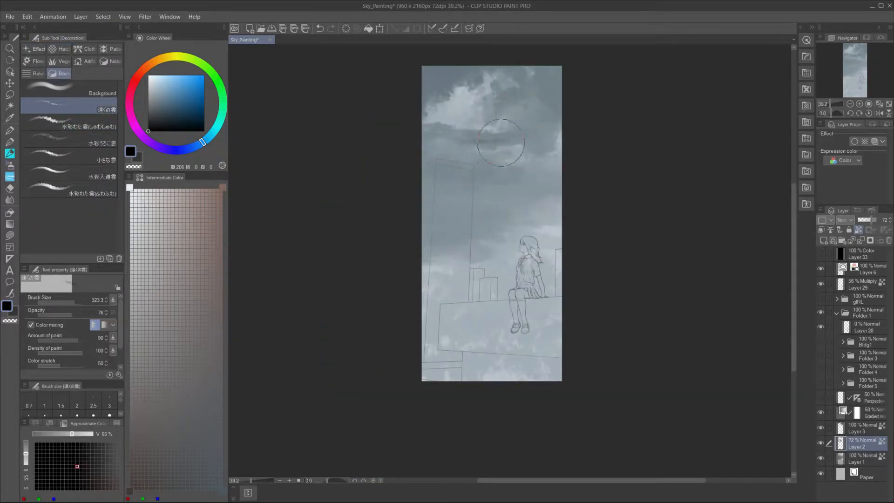
pyautogui.click(148, 76)
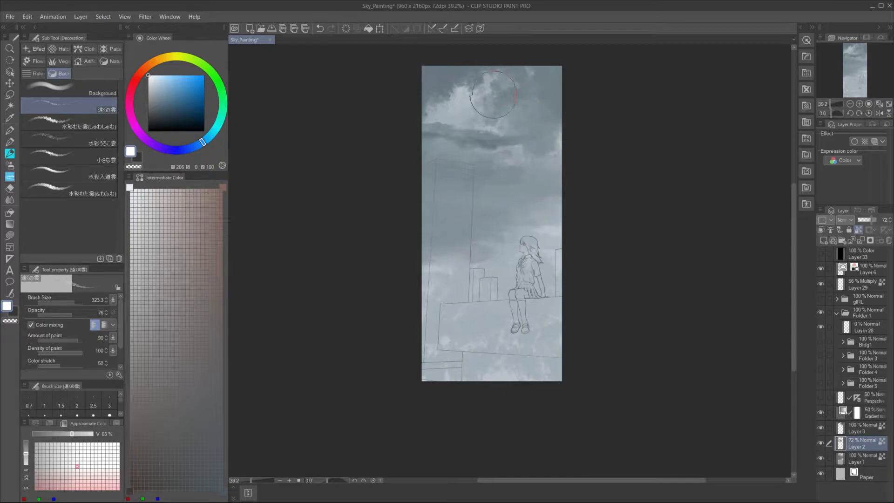
# - Add a raster layer above Layer 1 and paint soft white clouds in the middle of the sky
pyautogui.click(862, 459)
pyautogui.click(823, 241)
pyautogui.press('b')
pyautogui.press('b')
pyautogui.moveTo(488, 197); pyautogui.dragTo(477, 197)
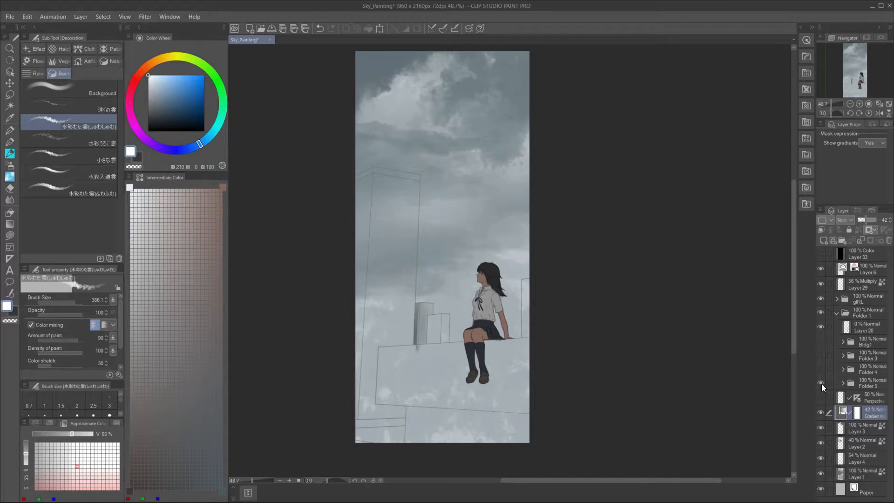
# - Make the building folders Folder 3 and Bldg1 visible, and collapse Folder 1
pyautogui.click(820, 355)
pyautogui.click(820, 342)
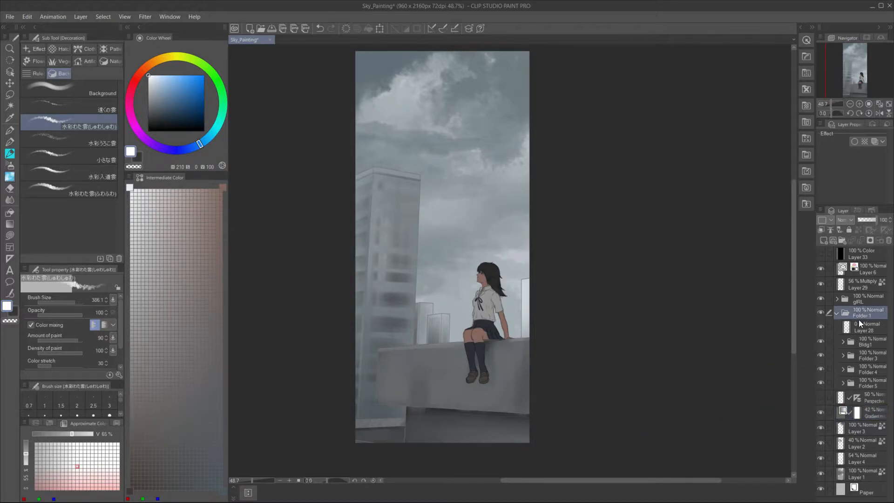
pyautogui.click(837, 312)
# - Check the layers inside the gIRL folder, duplicate the folder and hide the copy
pyautogui.click(861, 300)
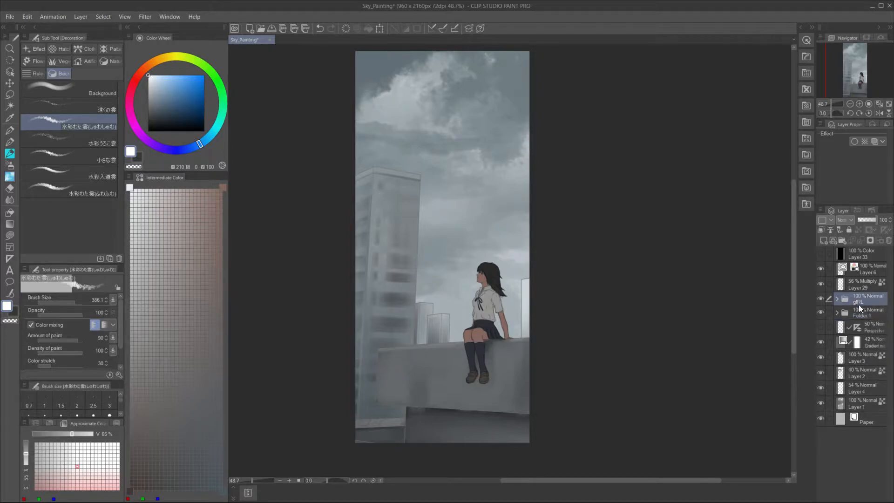
pyautogui.click(837, 299)
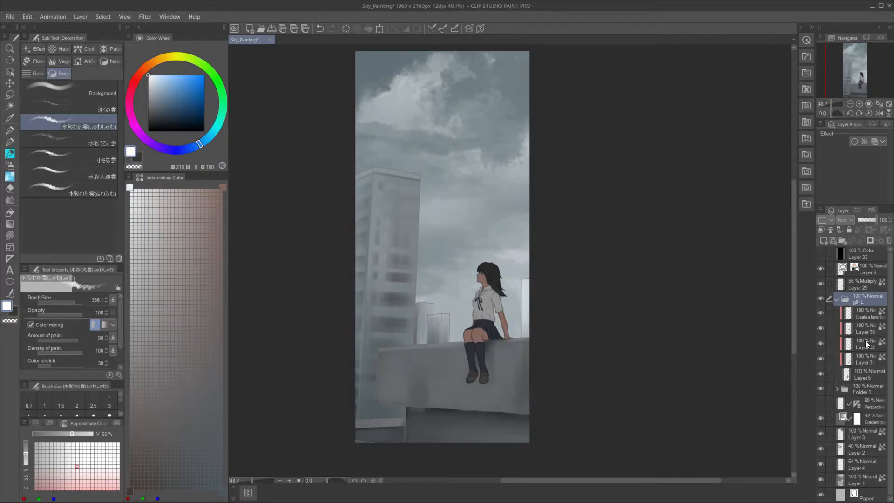
pyautogui.click(822, 375)
pyautogui.click(822, 375)
pyautogui.click(822, 359)
pyautogui.click(837, 299)
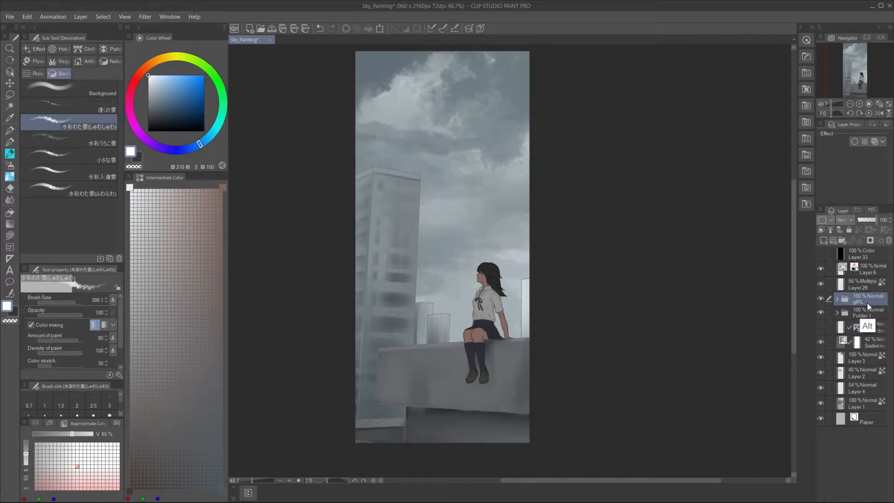
pyautogui.click(837, 299)
# - Expand the building folders inside Folder 1 and make Layer 14 in Bldg1 the active layer
pyautogui.click(863, 374)
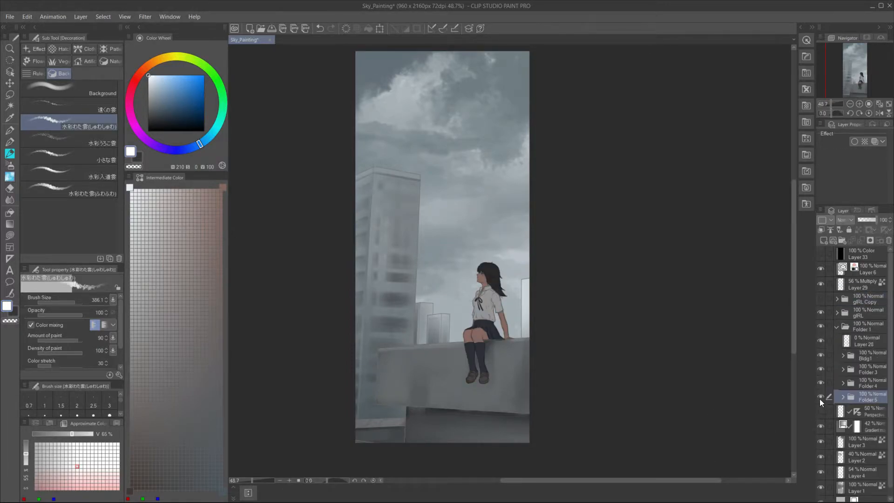
pyautogui.click(843, 396)
pyautogui.click(822, 413)
pyautogui.click(821, 413)
pyautogui.click(843, 396)
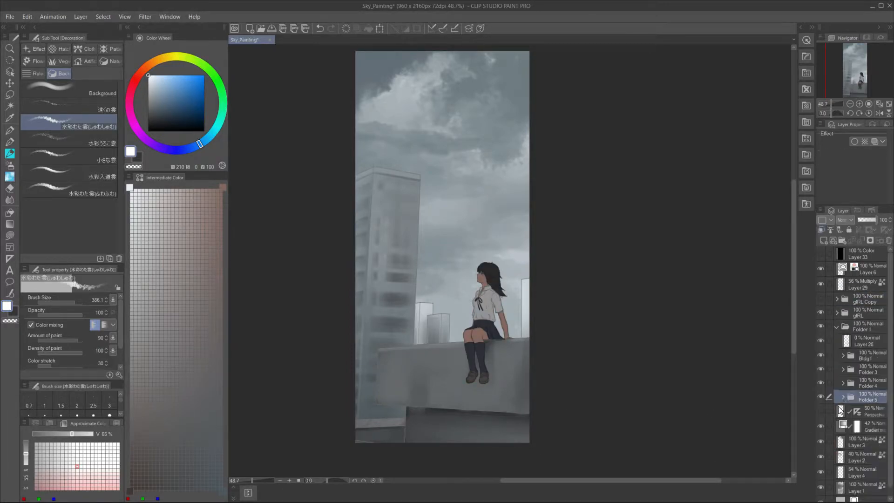
pyautogui.click(843, 397)
pyautogui.click(867, 413)
pyautogui.click(870, 456)
pyautogui.click(843, 383)
pyautogui.click(843, 355)
pyautogui.click(823, 384)
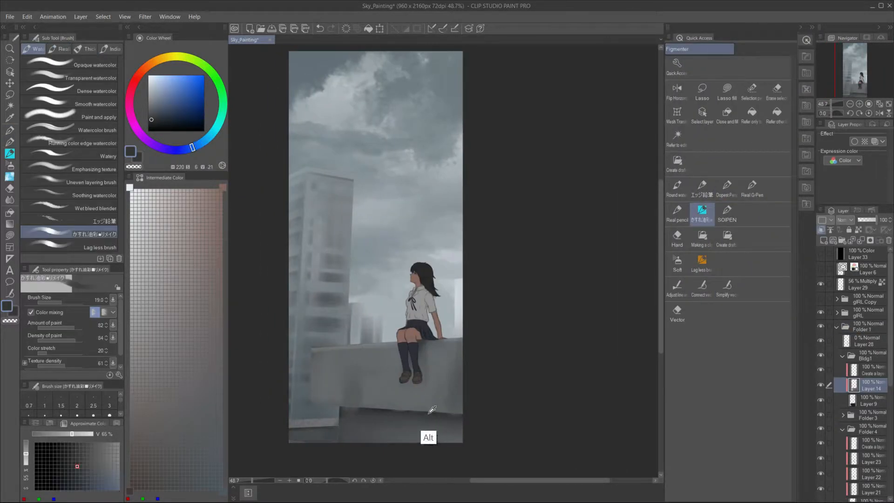
# - Try selecting the dark wall beneath the ledge with Auto select, and undo the selections
pyautogui.scroll(5, 323, 324)
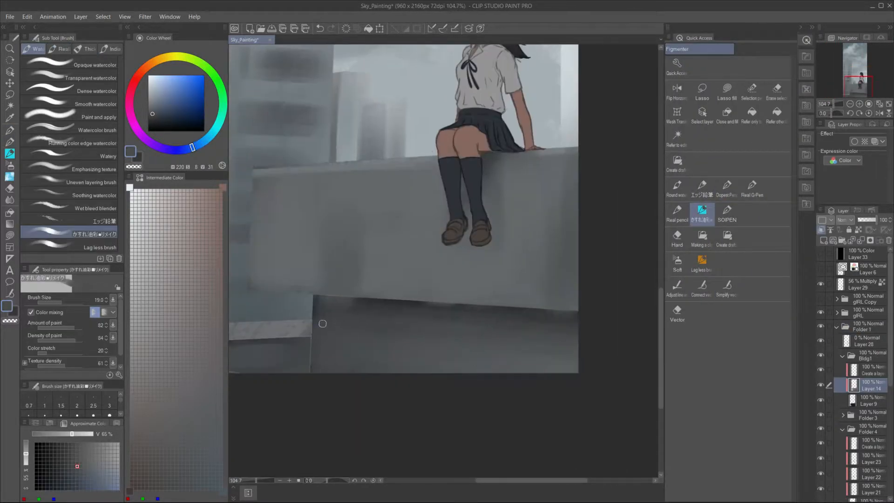
pyautogui.press('w')
pyautogui.click(70, 81)
pyautogui.click(467, 347)
pyautogui.hotkey('ctrl', 'z')
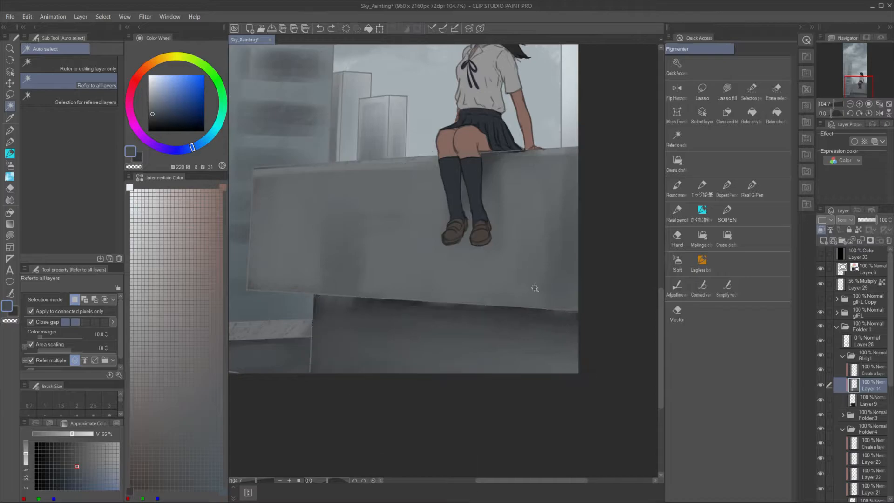
pyautogui.click(677, 138)
pyautogui.click(489, 349)
pyautogui.hotkey('ctrl', 'z')
# - Paint darker grey shading on the ledge's front face and the wall beneath it with the かすれ油彩■リメイク brush
pyautogui.moveTo(502, 346); pyautogui.dragTo(591, 305)
pyautogui.press('p')
pyautogui.moveTo(72, 433); pyautogui.dragTo(64, 434)
pyautogui.click(88, 451)
pyautogui.moveTo(545, 298); pyautogui.dragTo(540, 218)
pyautogui.keyDown('alt'); pyautogui.click(469, 265); pyautogui.keyUp('alt')
pyautogui.press('b')
pyautogui.moveTo(465, 242); pyautogui.dragTo(565, 151)
pyautogui.moveTo(439, 289); pyautogui.dragTo(459, 339)
pyautogui.moveTo(372, 223)
pyautogui.mouseDown()
pyautogui.moveTo(433, 253)
pyautogui.moveTo(326, 189)
pyautogui.mouseUp()
# - Brush sampled greys in broad strokes across the ledge's front face to darken and even out its tone
pyautogui.scroll(1, 326, 205)
pyautogui.keyDown('alt'); pyautogui.click(601, 176); pyautogui.keyUp('alt')
pyautogui.moveTo(373, 284); pyautogui.dragTo(557, 118)
pyautogui.moveTo(296, 295); pyautogui.dragTo(327, 326)
pyautogui.moveTo(328, 326)
pyautogui.mouseDown()
pyautogui.moveTo(357, 326)
pyautogui.moveTo(497, 101)
pyautogui.mouseUp()
pyautogui.moveTo(502, 163)
pyautogui.mouseDown()
pyautogui.moveTo(483, 211)
pyautogui.moveTo(571, 219)
pyautogui.moveTo(465, 200)
pyautogui.mouseUp()
pyautogui.keyDown('alt'); pyautogui.click(483, 211); pyautogui.keyUp('alt')
pyautogui.keyDown('alt'); pyautogui.click(495, 340); pyautogui.keyUp('alt')
# - Blend further sampled greys over the ledge block to finish its soft shading
pyautogui.keyDown('alt'); pyautogui.click(473, 211); pyautogui.keyUp('alt')
pyautogui.moveTo(419, 187); pyautogui.dragTo(382, 216)
pyautogui.keyDown('alt'); pyautogui.click(382, 216); pyautogui.keyUp('alt')
pyautogui.moveTo(346, 269); pyautogui.dragTo(354, 268)
pyautogui.keyDown('alt'); pyautogui.click(345, 268); pyautogui.keyUp('alt')
pyautogui.moveTo(48, 434); pyautogui.dragTo(55, 434)
pyautogui.moveTo(624, 155)
pyautogui.mouseDown()
pyautogui.moveTo(604, 118)
pyautogui.moveTo(452, 299)
pyautogui.moveTo(442, 261)
pyautogui.mouseUp()
pyautogui.keyDown('alt'); pyautogui.click(384, 293); pyautogui.keyUp('alt')
pyautogui.moveTo(442, 257)
pyautogui.mouseDown()
pyautogui.moveTo(406, 257)
pyautogui.moveTo(448, 162)
pyautogui.moveTo(441, 180)
pyautogui.mouseUp()
pyautogui.moveTo(428, 266)
pyautogui.mouseDown()
pyautogui.moveTo(354, 281)
pyautogui.moveTo(439, 288)
pyautogui.moveTo(421, 345)
pyautogui.moveTo(442, 279)
pyautogui.mouseUp()
pyautogui.keyDown('alt'); pyautogui.click(446, 320); pyautogui.keyUp('alt')
pyautogui.moveTo(443, 261)
pyautogui.mouseDown()
pyautogui.moveTo(501, 201)
pyautogui.moveTo(557, 231)
pyautogui.mouseUp()
# - Clear the old window details from the clipped layers of the tall building in Folder 3
pyautogui.click(842, 356)
pyautogui.click(843, 370)
pyautogui.click(820, 429)
pyautogui.click(821, 429)
pyautogui.click(867, 386)
pyautogui.keyDown('shift'); pyautogui.click(867, 429); pyautogui.keyUp('shift')
pyautogui.press('Delete')
# - On Layer 15, brush sampled light greys over the tall building
pyautogui.keyDown('alt'); pyautogui.click(417, 147); pyautogui.keyUp('alt')
pyautogui.moveTo(383, 70)
pyautogui.mouseDown()
pyautogui.moveTo(417, 147)
pyautogui.moveTo(452, 124)
pyautogui.mouseUp()
pyautogui.keyDown('alt'); pyautogui.click(440, 117); pyautogui.keyUp('alt')
pyautogui.keyDown('alt'); pyautogui.click(413, 194); pyautogui.keyUp('alt')
pyautogui.moveTo(453, 124)
pyautogui.mouseDown()
pyautogui.moveTo(410, 126)
pyautogui.moveTo(359, 152)
pyautogui.mouseUp()
pyautogui.click(336, 196)
pyautogui.moveTo(333, 206); pyautogui.dragTo(371, 242)
pyautogui.scroll(-5, 431, 203)
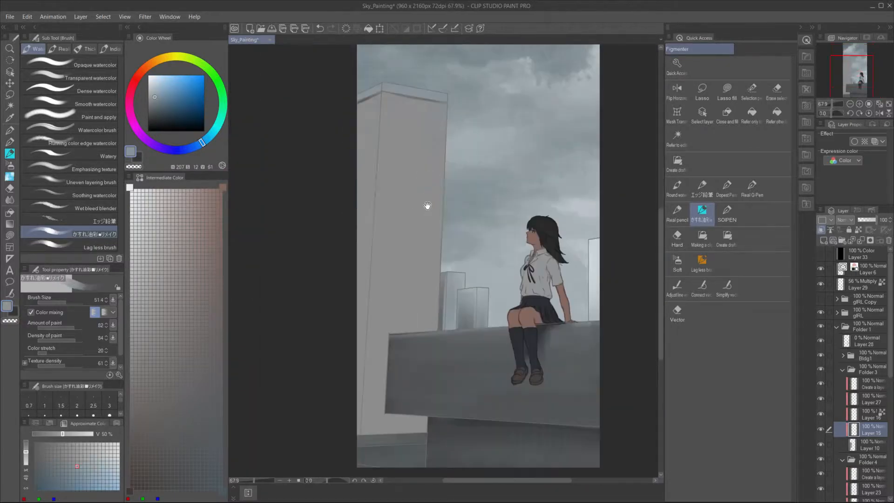
# - Fill the tall building with a sampled blue-grey and brush a soft tone over its lower part
pyautogui.keyDown('alt'); pyautogui.click(506, 144); pyautogui.keyUp('alt')
pyautogui.click(752, 116)
pyautogui.click(394, 260)
pyautogui.click(726, 189)
pyautogui.keyDown('alt'); pyautogui.click(449, 344); pyautogui.keyUp('alt')
pyautogui.click(701, 214)
pyautogui.click(47, 459)
pyautogui.moveTo(383, 448)
pyautogui.mouseDown()
pyautogui.moveTo(413, 351)
pyautogui.moveTo(395, 340)
pyautogui.mouseUp()
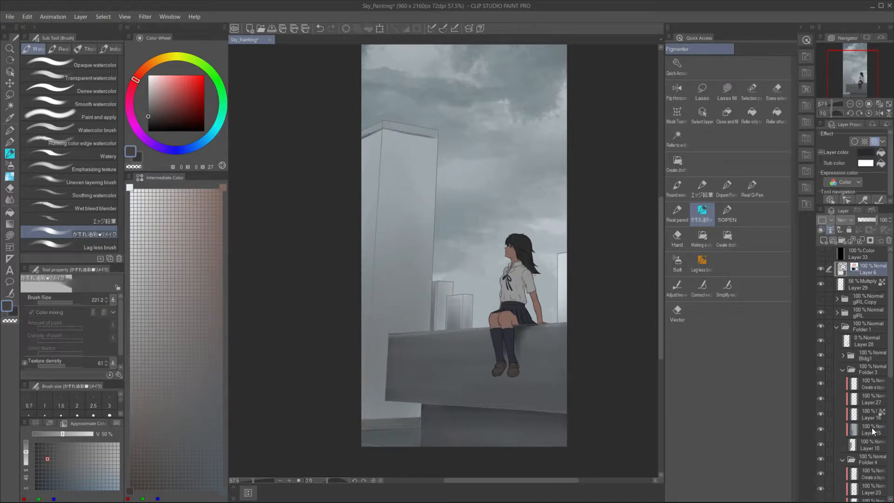
# - Try filling the tall building's narrow side face with dark grey, and undo the fills
pyautogui.click(777, 114)
pyautogui.click(368, 264)
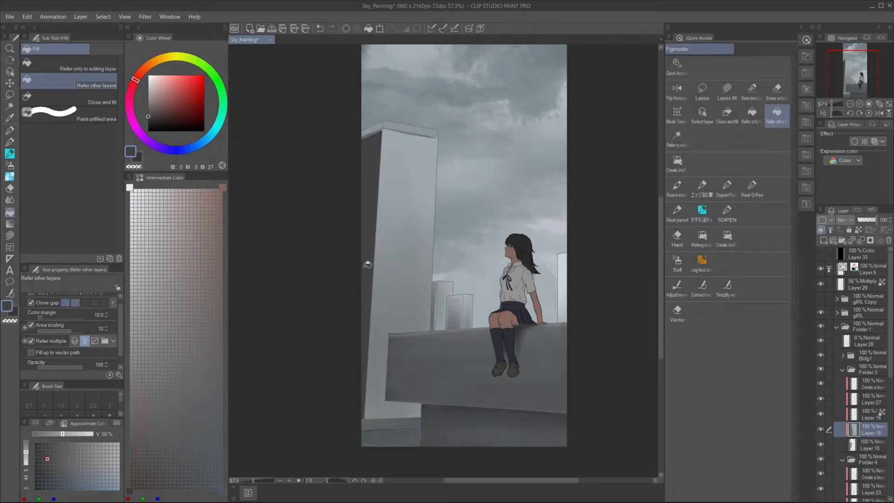
pyautogui.hotkey('ctrl', 'z')
pyautogui.click(870, 414)
pyautogui.click(858, 230)
pyautogui.click(379, 259)
pyautogui.hotkey('ctrl', 'z')
# - Shade the tall building's faces with sampled blue-greys using the fill tools, keeping the side face slightly darker
pyautogui.keyDown('alt'); pyautogui.click(373, 260); pyautogui.keyUp('alt')
pyautogui.keyDown('ctrl'); pyautogui.keyDown('shift'); pyautogui.click(421, 288); pyautogui.keyUp('shift'); pyautogui.keyUp('ctrl')
pyautogui.scroll(-2, 421, 293)
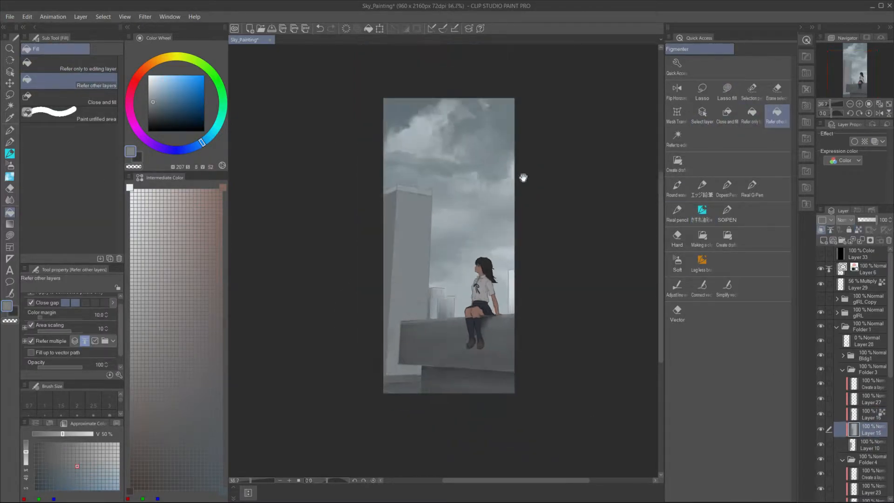
pyautogui.scroll(5, 417, 186)
pyautogui.click(727, 115)
pyautogui.scroll(-3, 354, 140)
pyautogui.keyDown('ctrl'); pyautogui.keyDown('shift'); pyautogui.click(382, 135); pyautogui.keyUp('shift'); pyautogui.keyUp('ctrl')
pyautogui.moveTo(349, 171); pyautogui.dragTo(302, 205)
pyautogui.keyDown('alt'); pyautogui.click(396, 140); pyautogui.keyUp('alt')
# - Brush a dark shadow under the tall building's roof cap with the かすれ油彩■リメイク brush
pyautogui.press('p')
pyautogui.scroll(4, 370, 117)
pyautogui.press('b')
pyautogui.keyDown('alt'); pyautogui.click(484, 304); pyautogui.keyUp('alt')
pyautogui.keyDown('ctrl'); pyautogui.keyDown('shift'); pyautogui.click(387, 298); pyautogui.keyUp('shift'); pyautogui.keyUp('ctrl')
pyautogui.moveTo(378, 340)
pyautogui.mouseDown()
pyautogui.moveTo(368, 252)
pyautogui.moveTo(391, 226)
pyautogui.mouseUp()
pyautogui.keyDown('alt'); pyautogui.click(391, 226); pyautogui.keyUp('alt')
pyautogui.scroll(4, 409, 113)
pyautogui.moveTo(377, 152)
pyautogui.mouseDown()
pyautogui.moveTo(402, 137)
pyautogui.moveTo(329, 177)
pyautogui.mouseUp()
pyautogui.scroll(2, 331, 218)
pyautogui.keyDown('alt'); pyautogui.click(379, 152); pyautogui.keyUp('alt')
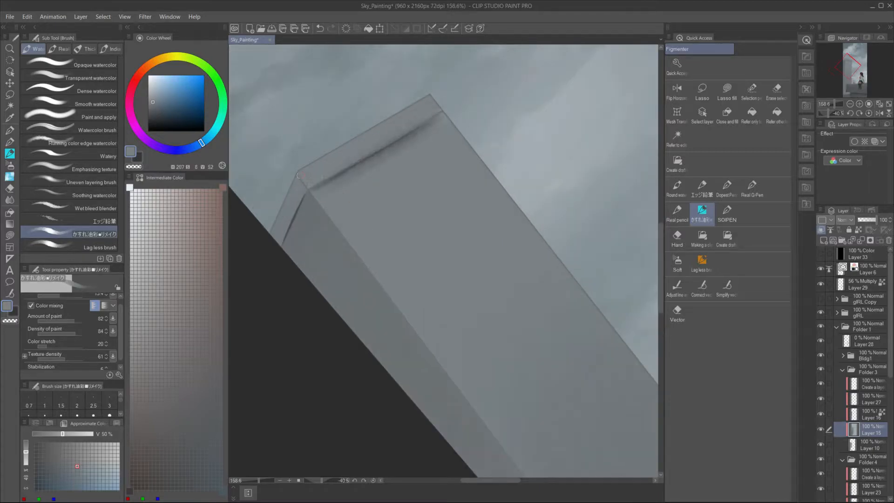
# - Extend and soften the shadow beneath the roof cap along the top of the building's front and side faces
pyautogui.hotkey('ctrl', '@')
pyautogui.keyDown('alt'); pyautogui.click(389, 117); pyautogui.keyUp('alt')
pyautogui.scroll(-3, 389, 117)
pyautogui.scroll(3, 455, 222)
pyautogui.keyDown('ctrl'); pyautogui.keyDown('shift'); pyautogui.click(485, 171); pyautogui.keyUp('shift'); pyautogui.keyUp('ctrl')
pyautogui.moveTo(484, 171); pyautogui.dragTo(326, 209)
pyautogui.scroll(2, 326, 210)
pyautogui.keyDown('ctrl'); pyautogui.keyDown('shift'); pyautogui.click(290, 240); pyautogui.keyUp('shift'); pyautogui.keyUp('ctrl')
pyautogui.keyDown('alt'); pyautogui.click(316, 216); pyautogui.keyUp('alt')
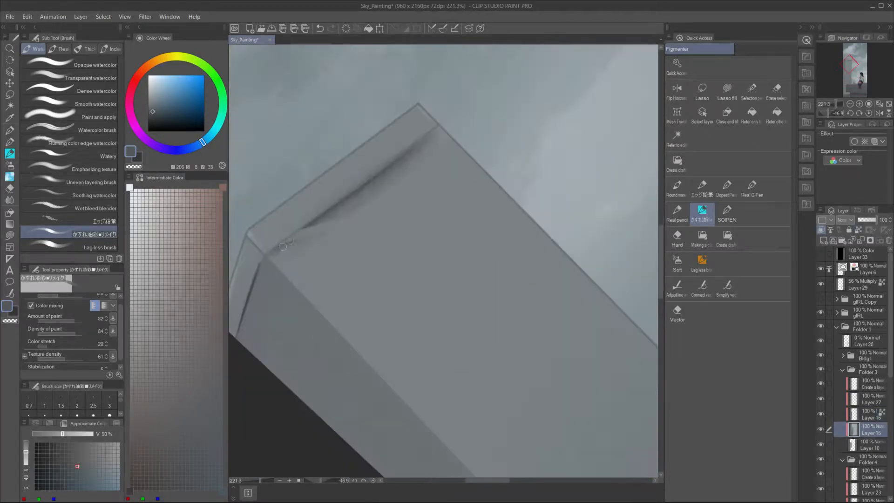
pyautogui.keyDown('ctrl'); pyautogui.keyDown('shift'); pyautogui.click(251, 326); pyautogui.keyUp('shift'); pyautogui.keyUp('ctrl')
pyautogui.hotkey('ctrl', '@')
# - On Layer 27, draw straight dark grey lines framing the inside of the tall building's front and side faces
pyautogui.scroll(-5, 356, 319)
pyautogui.keyDown('ctrl'); pyautogui.keyDown('shift'); pyautogui.click(340, 320); pyautogui.keyUp('shift'); pyautogui.keyUp('ctrl')
pyautogui.keyDown('alt'); pyautogui.click(340, 320); pyautogui.keyUp('alt')
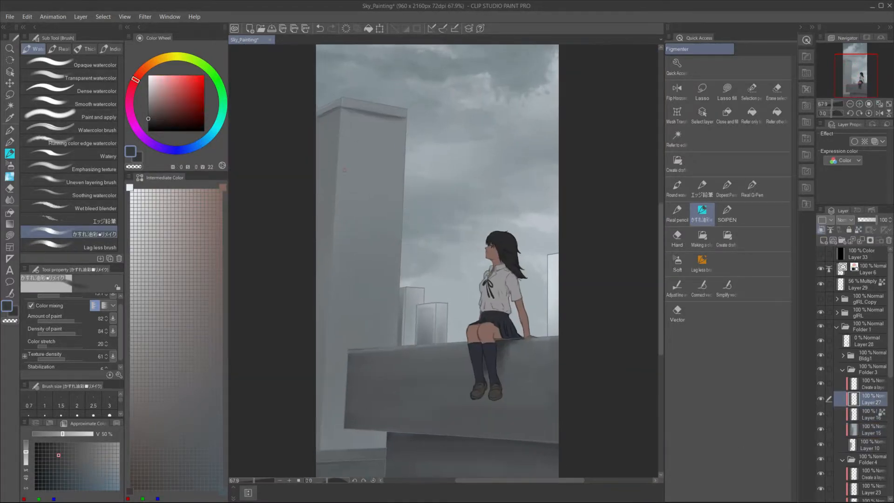
pyautogui.keyDown('alt'); pyautogui.click(359, 373); pyautogui.keyUp('alt')
pyautogui.click(323, 449)
pyautogui.keyDown('shift'); pyautogui.click(345, 114); pyautogui.keyUp('shift')
pyautogui.keyDown('shift'); pyautogui.click(315, 448); pyautogui.keyUp('shift')
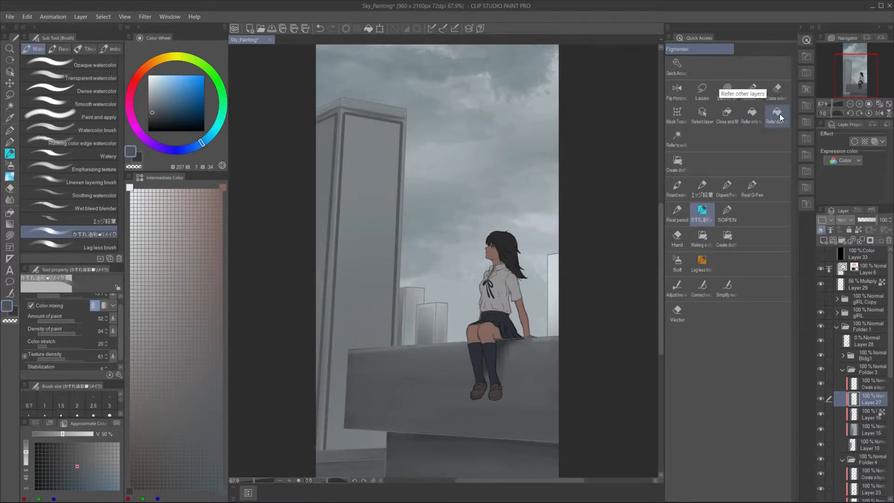
# - Outline the tall building's framed faces with a Polyline selection, fill them with dark blue-grey and deselect
pyautogui.click(776, 111)
pyautogui.click(726, 214)
pyautogui.hotkey('ctrl', 'z')
pyautogui.press('u')
pyautogui.press('p')
pyautogui.press('m')
pyautogui.press('m')
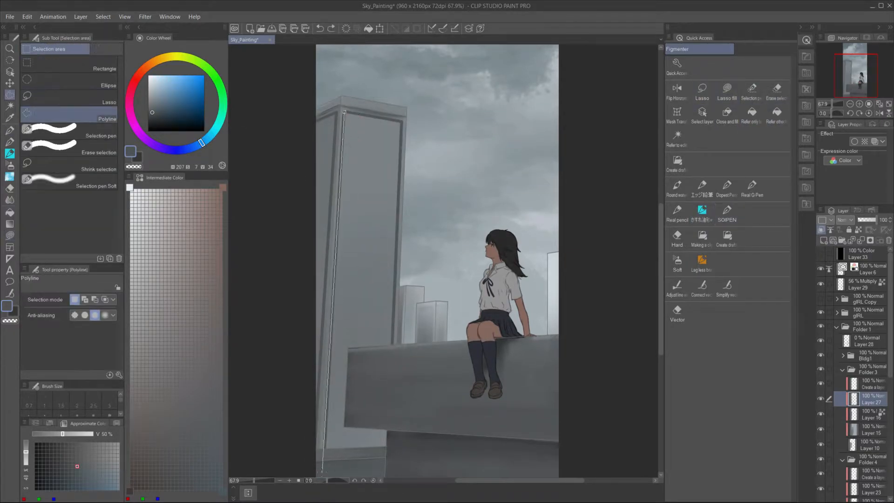
pyautogui.hotkey('alt', 'Delete')
pyautogui.hotkey('alt', 'Delete')
pyautogui.hotkey('ctrl', 'd')
# - Cut window dividers into the upper tower with SOIPEN in transparent colour, snapping the strokes to the perspective ruler
pyautogui.scroll(-4, 400, 252)
pyautogui.press('p')
pyautogui.press('c')
pyautogui.moveTo(392, 188); pyautogui.dragTo(337, 232)
pyautogui.click(443, 29)
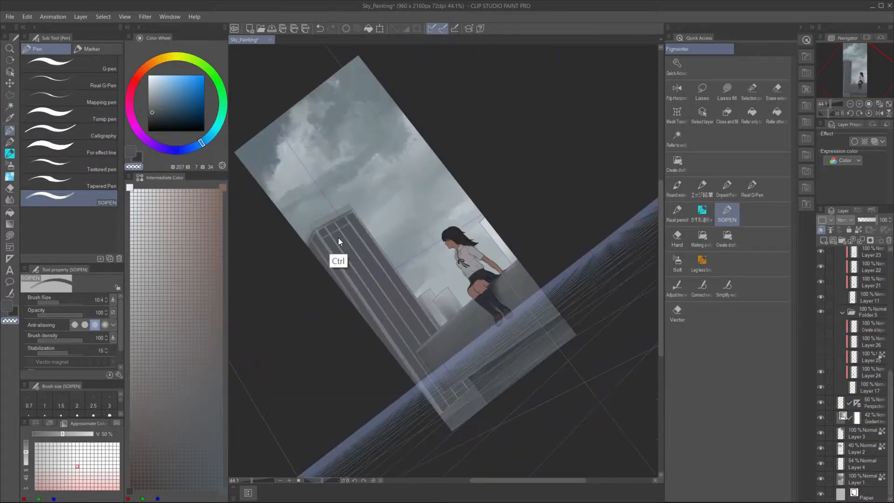
pyautogui.scroll(4, 407, 304)
pyautogui.moveTo(350, 275); pyautogui.dragTo(454, 208)
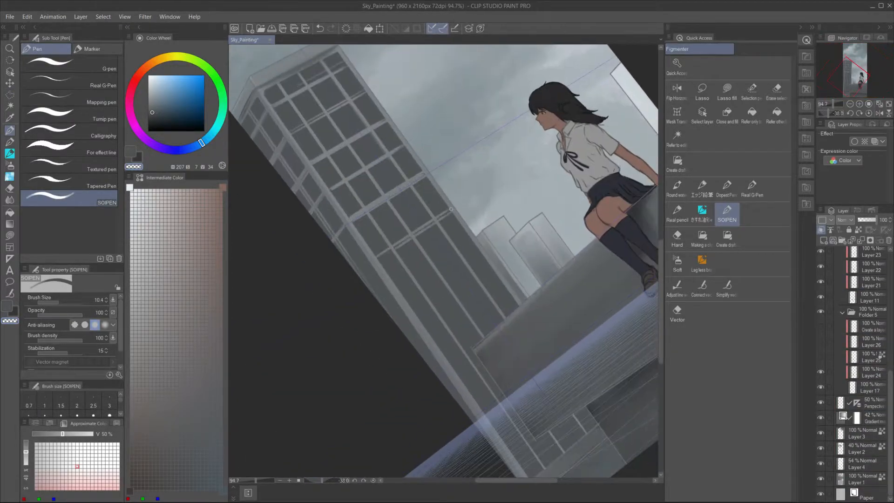
# - Cut the remaining dividers into the tall building's lower windows with SOIPEN strokes in transparent colour, snapped to the perspective ruler
pyautogui.moveTo(375, 314); pyautogui.dragTo(397, 296)
pyautogui.moveTo(427, 318); pyautogui.dragTo(488, 270)
pyautogui.scroll(-2, 457, 225)
pyautogui.moveTo(456, 225); pyautogui.dragTo(485, 127)
pyautogui.moveTo(410, 282); pyautogui.dragTo(483, 285)
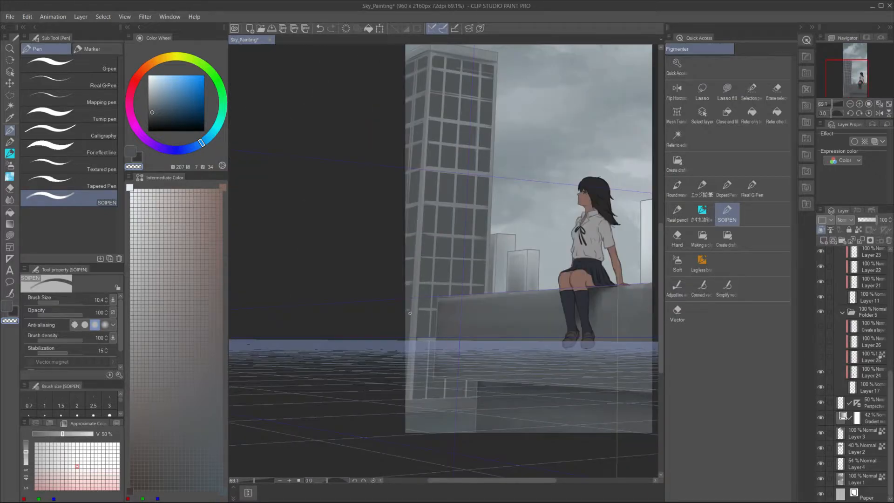
pyautogui.moveTo(415, 375); pyautogui.dragTo(432, 375)
pyautogui.press('c')
# - Brush pale cloud reflections over the tall building's windows on Layer 27 with the 水彩わた雲(しゅわしゅわ) brush, keeping transparent pixels locked
pyautogui.moveTo(467, 62); pyautogui.dragTo(371, 156)
pyautogui.scroll(4, 371, 156)
pyautogui.scroll(-4, 440, 168)
pyautogui.scroll(3, 857, 368)
pyautogui.click(853, 308)
pyautogui.moveTo(439, 185)
pyautogui.mouseDown()
pyautogui.moveTo(443, 252)
pyautogui.moveTo(363, 275)
pyautogui.mouseUp()
pyautogui.keyDown('alt'); pyautogui.click(443, 252); pyautogui.keyUp('alt')
pyautogui.press('p')
pyautogui.press('p')
pyautogui.press('b')
pyautogui.hotkey('ctrl', '1')
pyautogui.hotkey('ctrl', '2')
pyautogui.click(151, 76)
pyautogui.hotkey('ctrl', 'z')
pyautogui.moveTo(410, 205); pyautogui.dragTo(406, 260)
pyautogui.scroll(-2, 442, 344)
pyautogui.moveTo(414, 316); pyautogui.dragTo(404, 243)
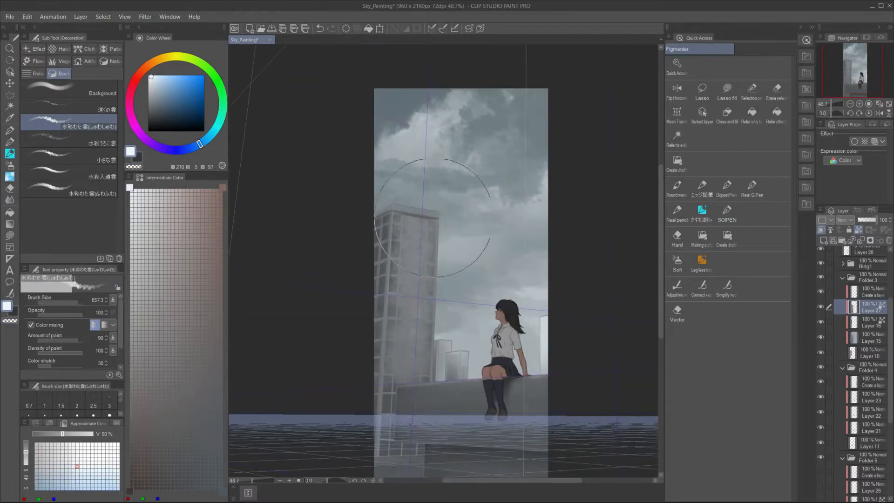
# - Work dark tones into the pale window reflections with the かすれ油彩 oil brush
pyautogui.scroll(3, 404, 243)
pyautogui.press('p')
pyautogui.click(702, 213)
pyautogui.scroll(-3, 423, 181)
pyautogui.moveTo(400, 370); pyautogui.dragTo(401, 274)
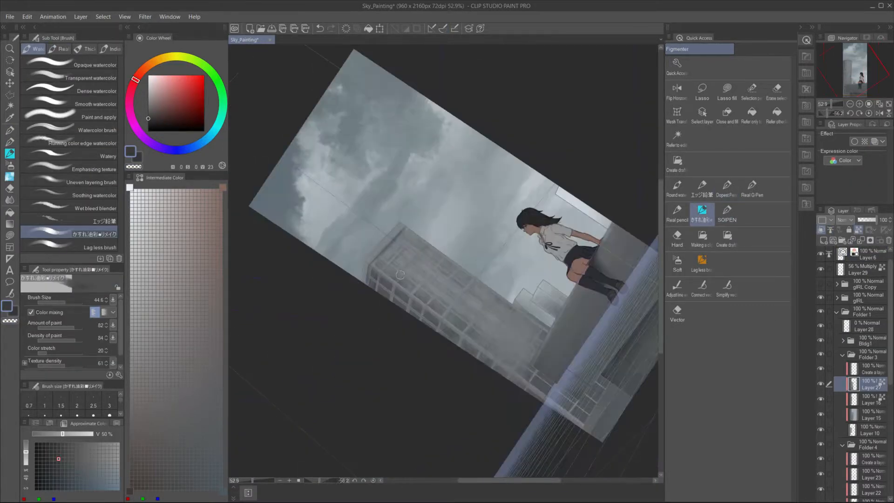
# - Brush sampled dark blue-grey cloud texture over the tall building's windows and adjust the layer's hue, saturation and luminosity
pyautogui.hotkey('ctrl', '@')
pyautogui.press('b')
pyautogui.press('b')
pyautogui.keyDown('alt'); pyautogui.click(387, 248); pyautogui.keyUp('alt')
pyautogui.keyDown('alt'); pyautogui.click(391, 325); pyautogui.keyUp('alt')
pyautogui.moveTo(253, 334)
pyautogui.mouseDown()
pyautogui.moveTo(423, 334)
pyautogui.moveTo(258, 259)
pyautogui.mouseUp()
pyautogui.scroll(-1, 423, 334)
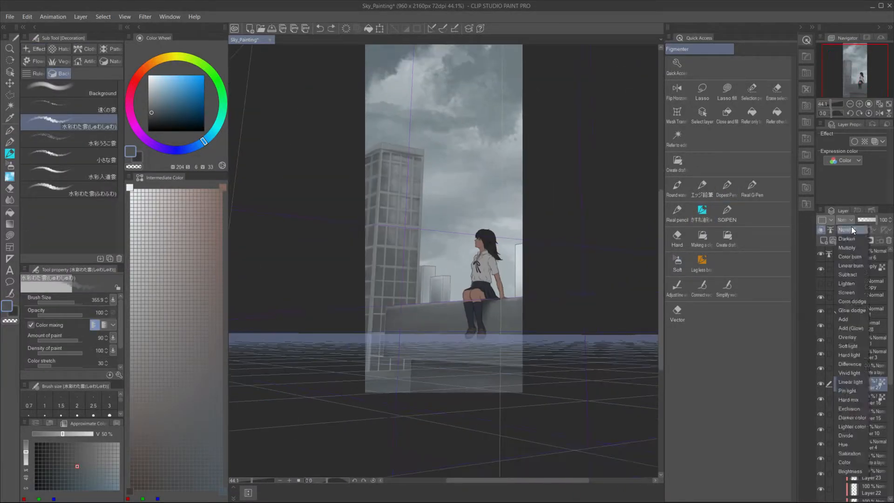
pyautogui.hotkey('ctrl', 'u')
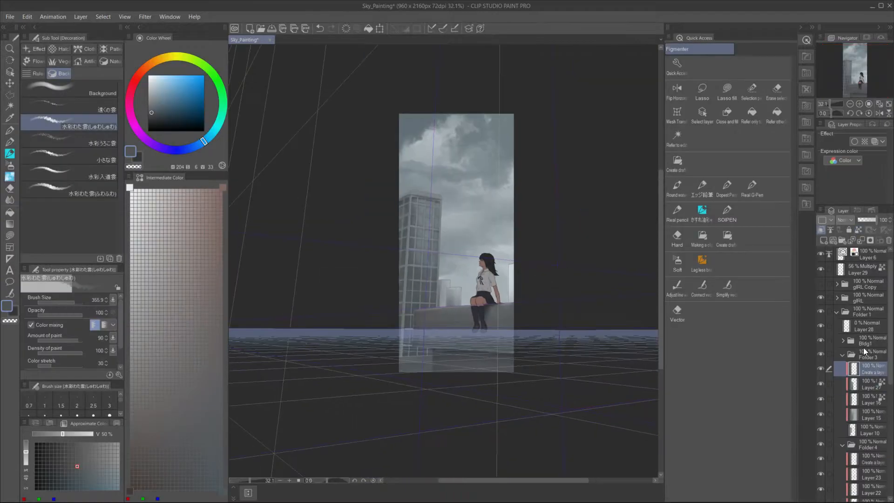
# - Add a Multiply layer above Layer 27 and softly airbrush a sampled sky blue-grey over the tall building
pyautogui.hotkey('ctrl', 'shift', 'n')
pyautogui.scroll(-2, 848, 221)
pyautogui.press('b')
pyautogui.press('b')
pyautogui.moveTo(417, 311); pyautogui.dragTo(410, 247)
pyautogui.keyDown('alt'); pyautogui.click(429, 144); pyautogui.keyUp('alt')
pyautogui.moveTo(517, 267); pyautogui.dragTo(508, 264)
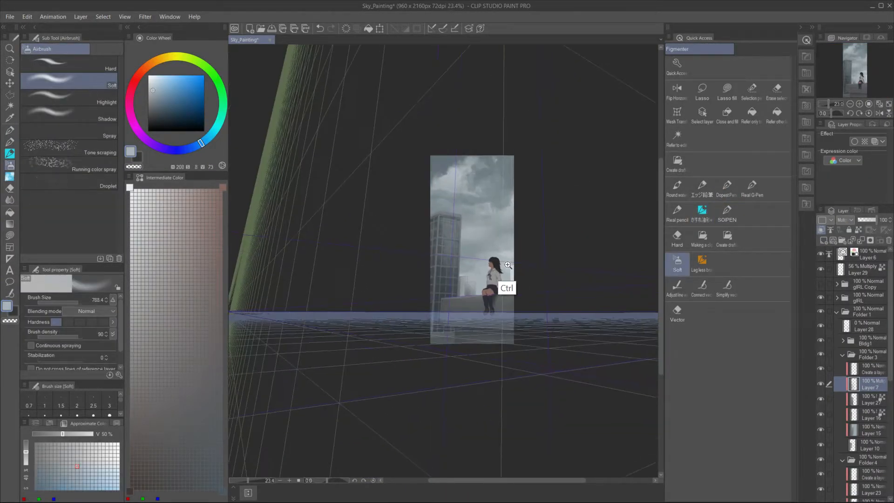
pyautogui.moveTo(451, 292); pyautogui.dragTo(494, 293)
# - Paint dark blue-grey tones into the tall building on Layer 16 with the かすれ油彩 oil brush
pyautogui.keyDown('ctrl'); pyautogui.keyDown('shift'); pyautogui.click(447, 233); pyautogui.keyUp('shift'); pyautogui.keyUp('ctrl')
pyautogui.keyDown('alt'); pyautogui.click(547, 287); pyautogui.keyUp('alt')
pyautogui.press('p')
pyautogui.press('b')
pyautogui.keyDown('ctrl'); pyautogui.keyDown('shift'); pyautogui.click(409, 266); pyautogui.keyUp('shift'); pyautogui.keyUp('ctrl')
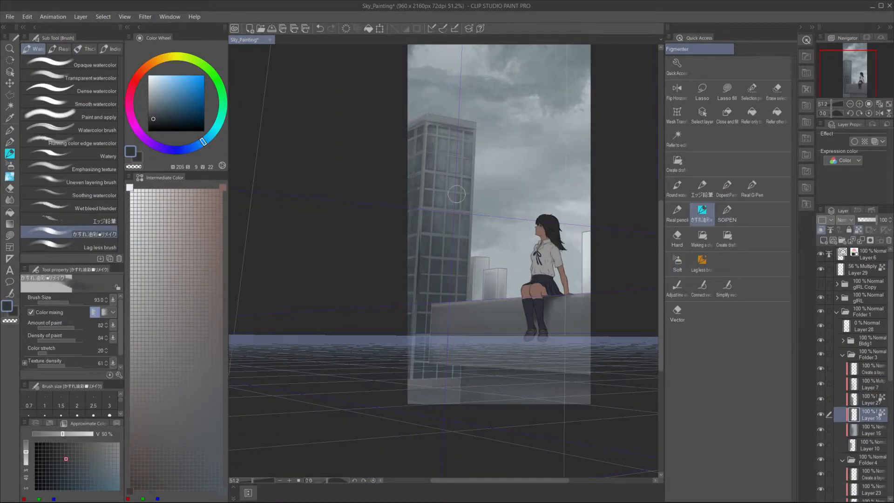
pyautogui.keyDown('ctrl'); pyautogui.keyDown('shift'); pyautogui.click(425, 266); pyautogui.keyUp('shift'); pyautogui.keyUp('ctrl')
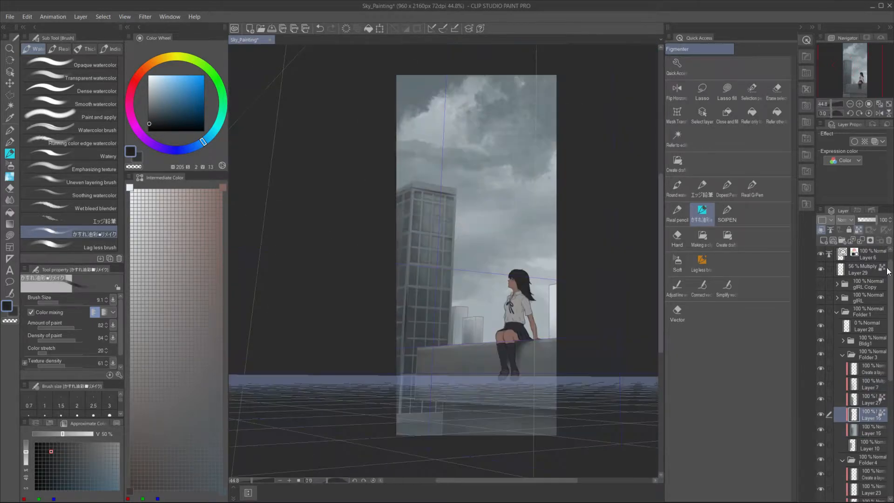
# - Repaint the distant buildings in Folder 5 in faded blue-grey with window bands, setting the top layer's opacity to 82%
pyautogui.click(843, 397)
pyautogui.click(823, 456)
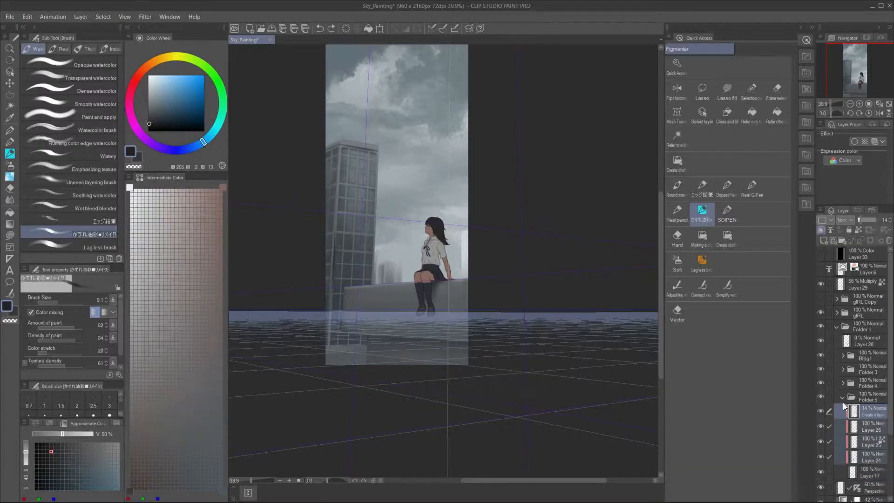
pyautogui.click(843, 397)
pyautogui.click(859, 426)
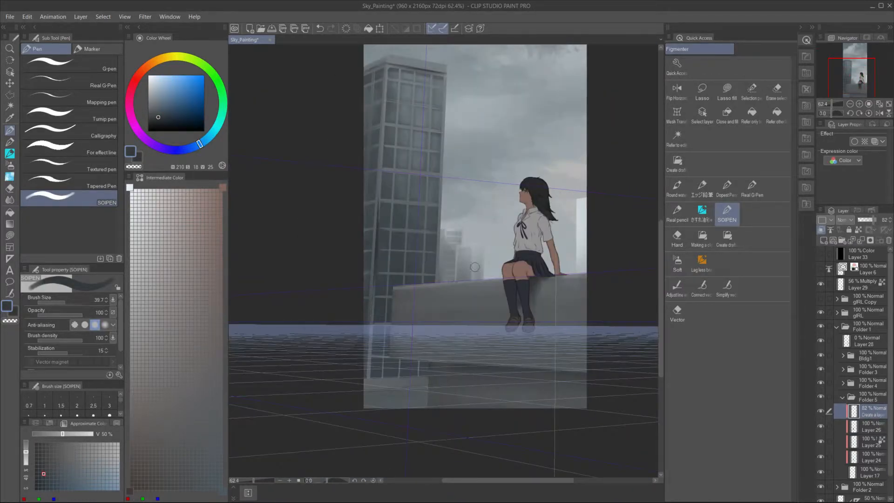
pyautogui.press('c')
pyautogui.press('b')
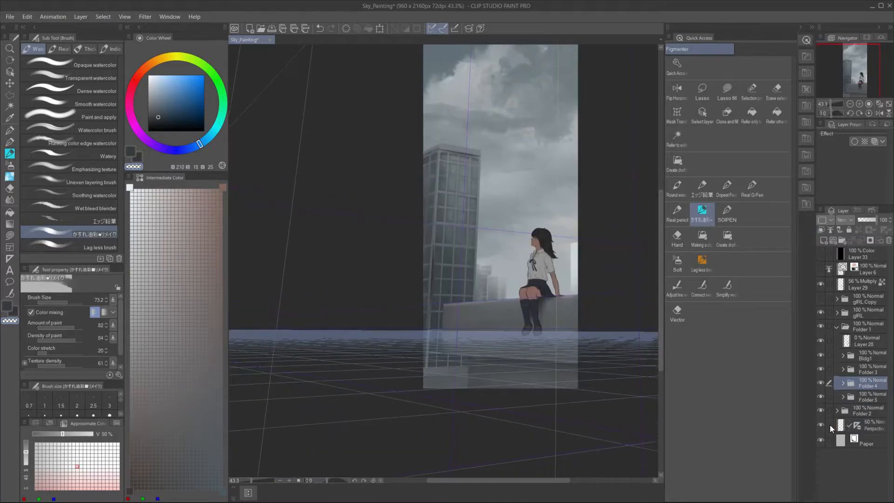
pyautogui.click(837, 411)
pyautogui.click(850, 427)
pyautogui.click(837, 411)
# - Paint the white building at the canvas's right edge in Folder 4 with sampled sky blue-grey using the かすれ油彩 brush
pyautogui.click(857, 384)
pyautogui.click(843, 397)
pyautogui.click(857, 411)
pyautogui.keyDown('alt'); pyautogui.click(502, 282); pyautogui.keyUp('alt')
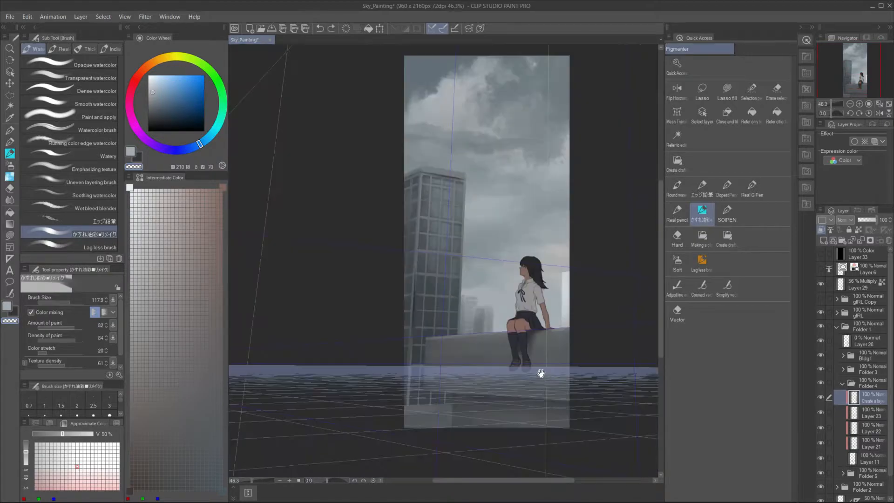
pyautogui.moveTo(541, 374); pyautogui.dragTo(487, 340)
pyautogui.click(843, 383)
pyautogui.click(843, 383)
pyautogui.click(857, 398)
pyautogui.keyDown('alt'); pyautogui.click(434, 298); pyautogui.keyUp('alt')
pyautogui.moveTo(512, 239); pyautogui.dragTo(512, 288)
pyautogui.keyDown('alt'); pyautogui.click(495, 373); pyautogui.keyUp('alt')
pyautogui.click(67, 434)
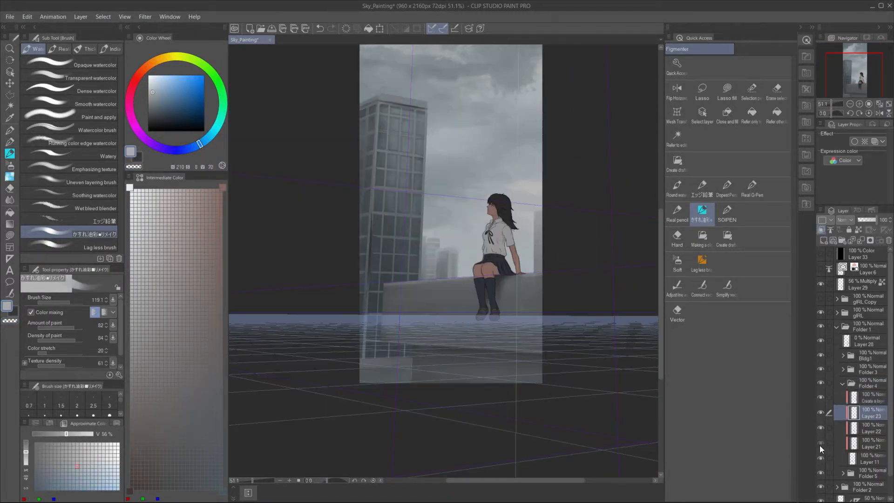
# - Check Layer 7's effect and paint over the dark gap along the tall building's corner pillar with sampled blue-grey
pyautogui.moveTo(451, 279); pyautogui.dragTo(481, 230)
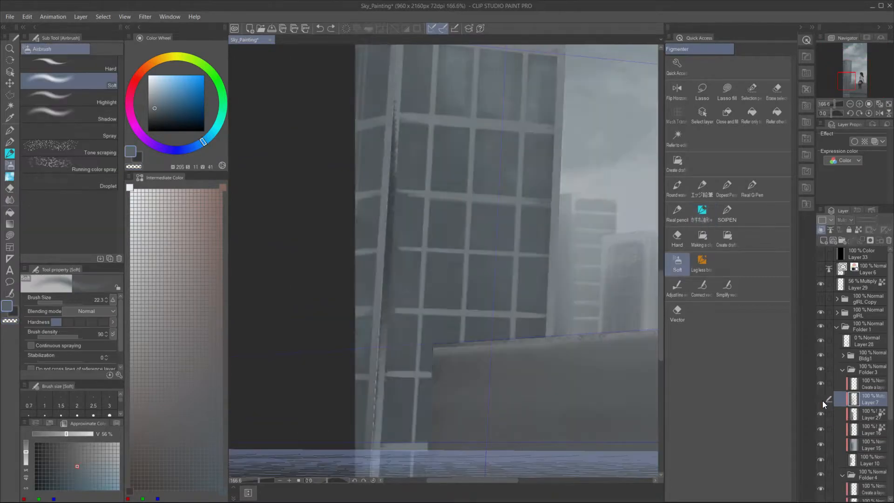
pyautogui.click(821, 399)
pyautogui.click(821, 400)
pyautogui.keyDown('alt'); pyautogui.click(399, 101); pyautogui.keyUp('alt')
pyautogui.press('b')
pyautogui.moveTo(411, 150)
pyautogui.mouseDown()
pyautogui.moveTo(403, 122)
pyautogui.moveTo(379, 329)
pyautogui.mouseUp()
pyautogui.keyDown('alt'); pyautogui.click(408, 137); pyautogui.keyUp('alt')
pyautogui.moveTo(397, 86); pyautogui.dragTo(382, 328)
pyautogui.scroll(-3, 384, 312)
pyautogui.keyDown('alt'); pyautogui.click(419, 201); pyautogui.keyUp('alt')
pyautogui.scroll(-2, 384, 298)
# - Collapse Folders 3, 4 and 5 and hide the perspective ruler layer
pyautogui.click(842, 370)
pyautogui.click(842, 383)
pyautogui.click(843, 397)
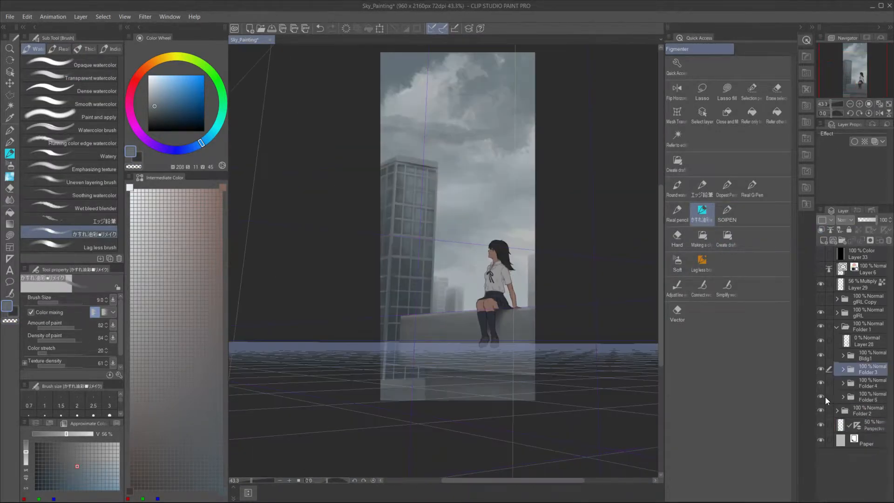
pyautogui.click(821, 425)
# - Create a merged layer copy of Folder 3 with the tall building and apply a Gaussian blur to it
pyautogui.hotkey('ctrl', '0')
pyautogui.hotkey('ctrl', 'alt', 'e')
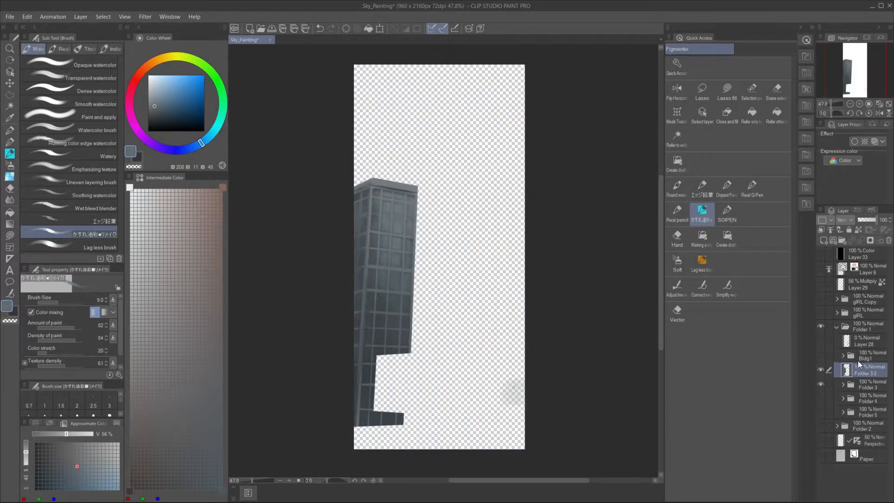
pyautogui.click(110, 16)
pyautogui.click(240, 51)
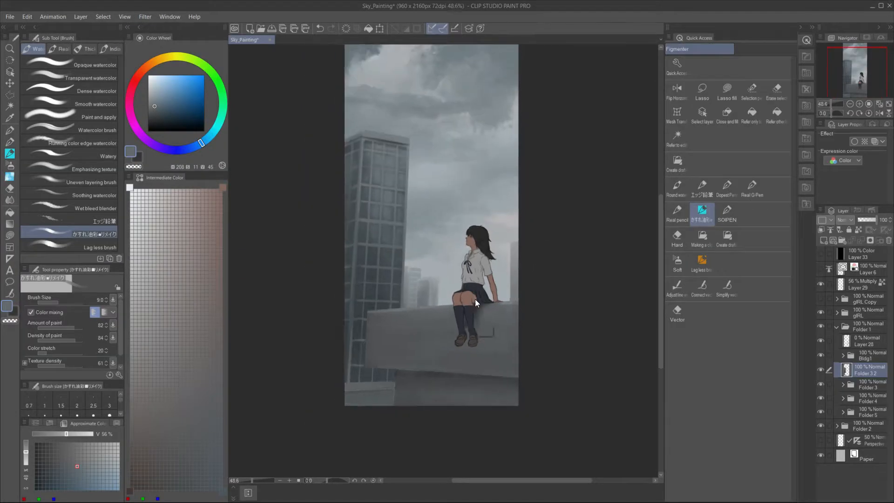
# - Lighten the merged tall building copy using Hue/Saturation/Luminosity and Level Correction
pyautogui.hotkey('ctrl', 'u')
pyautogui.moveTo(425, 367); pyautogui.dragTo(421, 371)
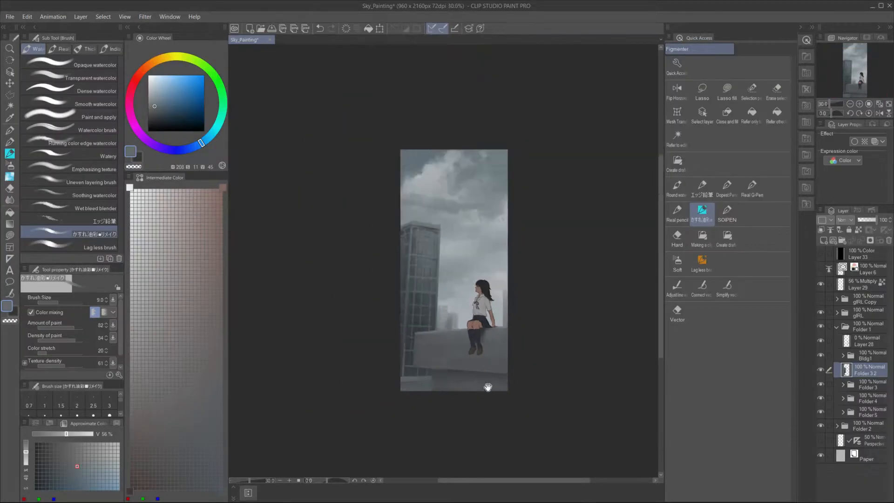
pyautogui.click(80, 16)
pyautogui.moveTo(139, 200)
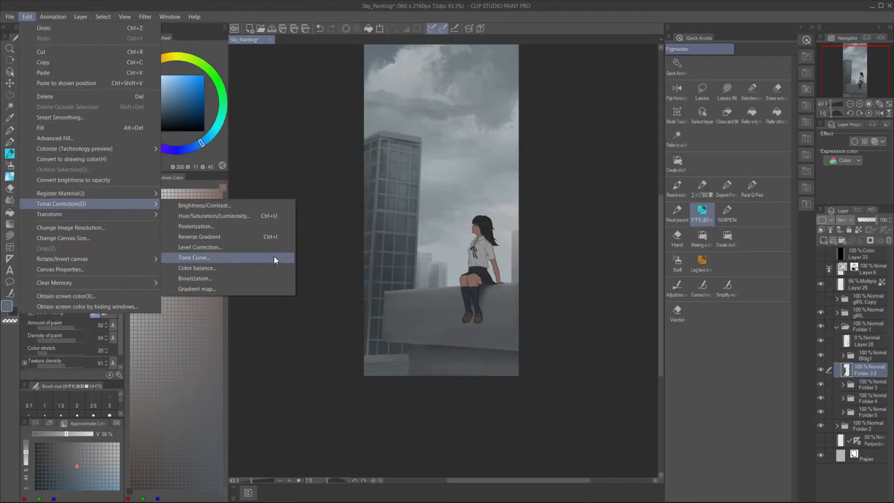
pyautogui.click(280, 245)
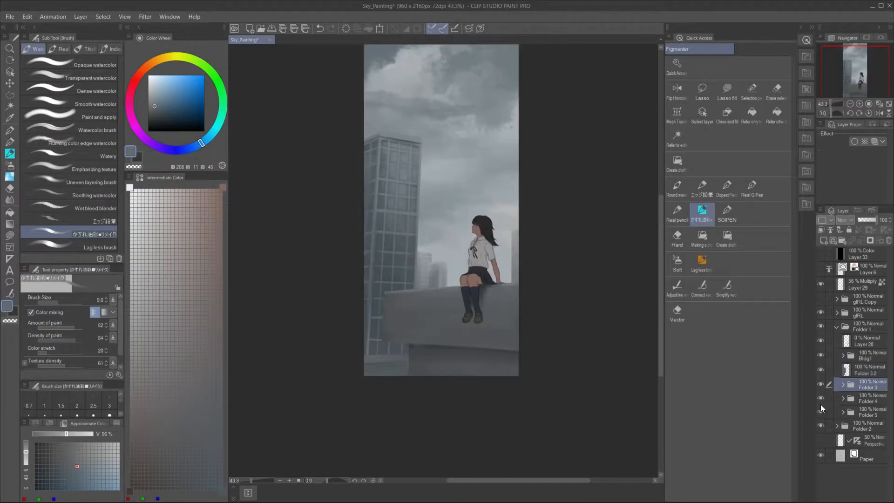
# - Isolate Folder 5, create a merged layer copy of it, apply a Gaussian blur of 6.00 and show all layers again
pyautogui.keyDown('alt'); pyautogui.click(820, 412); pyautogui.keyUp('alt')
pyautogui.rightClick(862, 414)
pyautogui.click(833, 358)
pyautogui.click(821, 426)
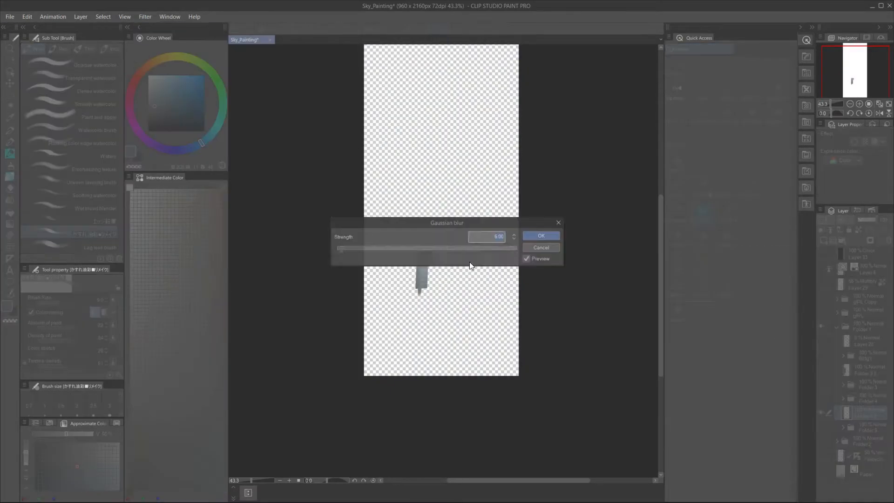
pyautogui.click(549, 235)
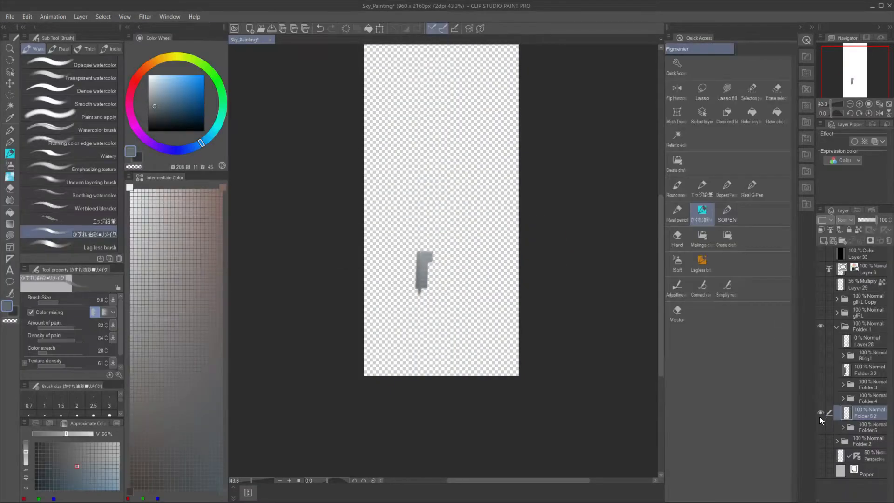
pyautogui.keyDown('alt'); pyautogui.click(820, 412); pyautogui.keyUp('alt')
pyautogui.click(845, 441)
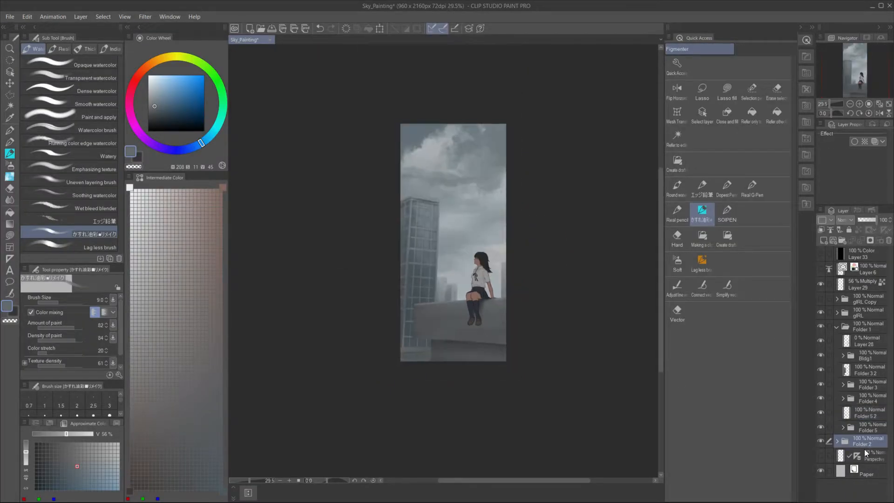
pyautogui.scroll(-1, 865, 449)
pyautogui.scroll(1, 864, 449)
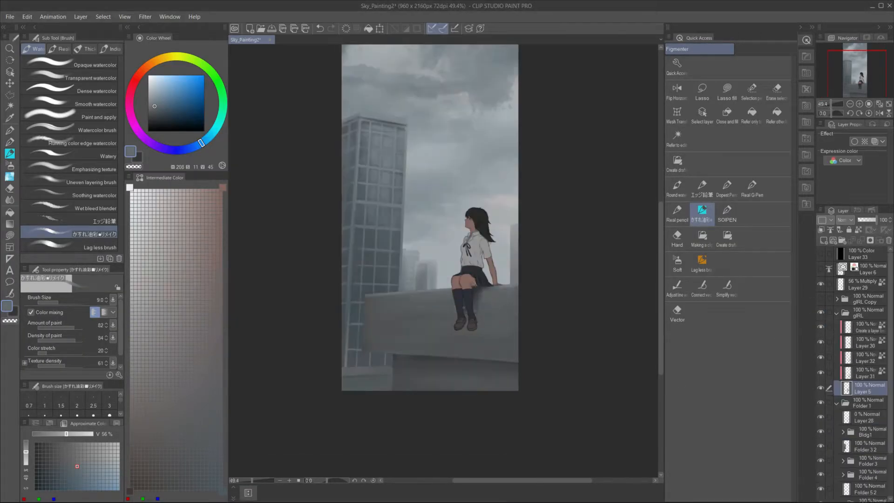
# - Load the Intermediate Color corners with pale cloud grey, dark blue-grey and the girl's sampled skin tone
pyautogui.scroll(5, 466, 279)
pyautogui.keyDown('alt'); pyautogui.click(521, 93); pyautogui.keyUp('alt')
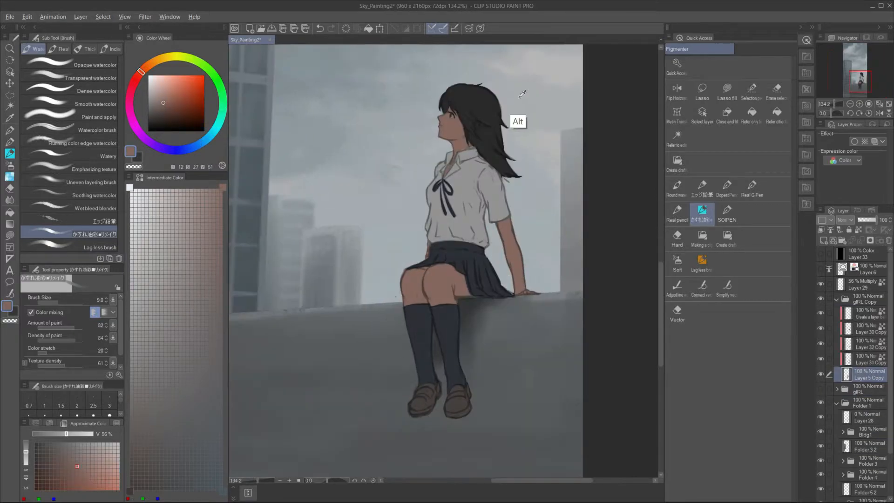
pyautogui.keyDown('alt'); pyautogui.click(376, 107); pyautogui.keyUp('alt')
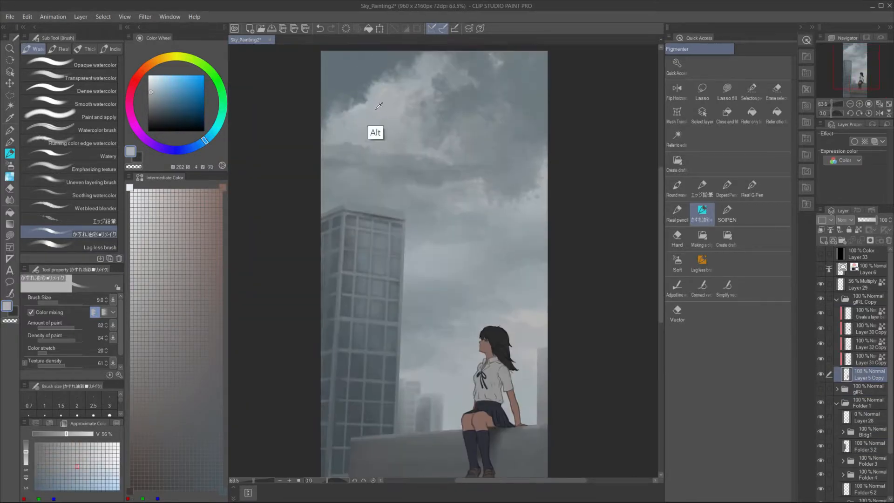
pyautogui.click(129, 187)
pyautogui.click(139, 393)
pyautogui.click(47, 455)
pyautogui.click(223, 491)
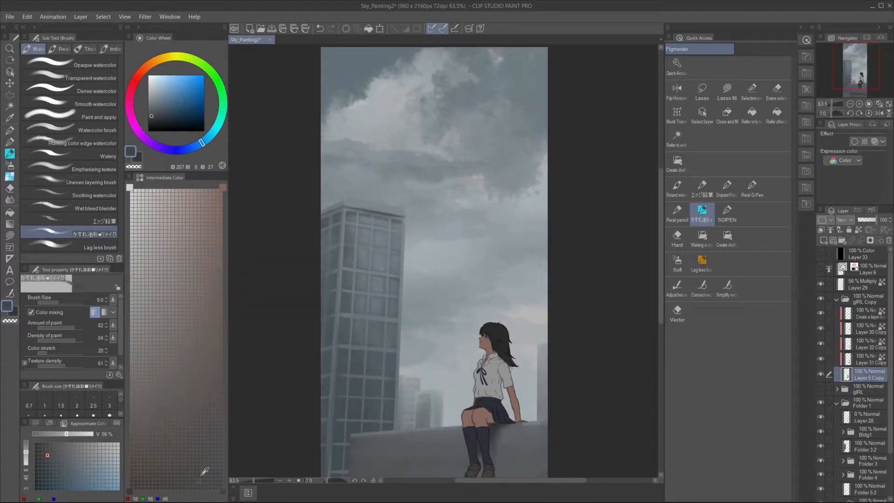
pyautogui.click(56, 471)
pyautogui.click(129, 491)
pyautogui.moveTo(419, 326); pyautogui.dragTo(439, 211)
pyautogui.click(129, 491)
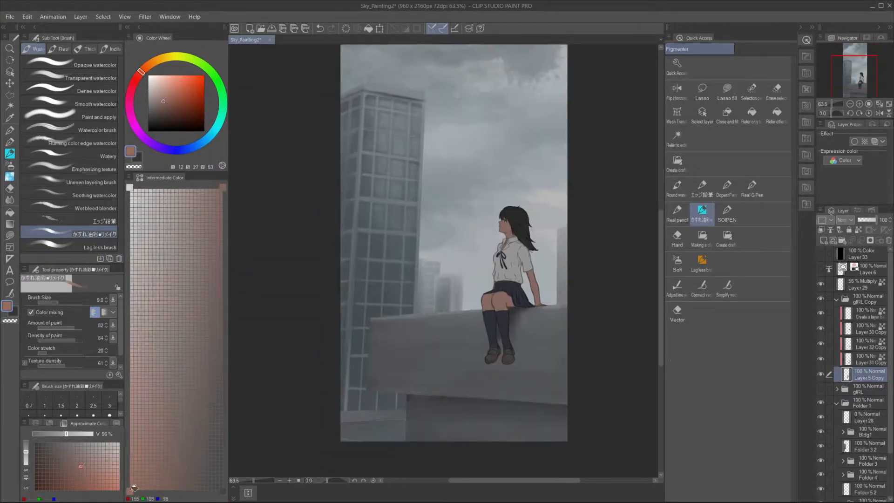
pyautogui.click(129, 491)
# - Lock transparent pixels on Layer 5 Copy and paint a greyed skin tone over the girl's skin with an enlarged brush
pyautogui.moveTo(439, 256); pyautogui.dragTo(447, 213)
pyautogui.click(165, 313)
pyautogui.scroll(4, 533, 198)
pyautogui.press(']')
pyautogui.press(']')
pyautogui.press(']')
pyautogui.press(']')
pyautogui.click(858, 230)
pyautogui.click(176, 257)
pyautogui.moveTo(556, 319); pyautogui.dragTo(555, 268)
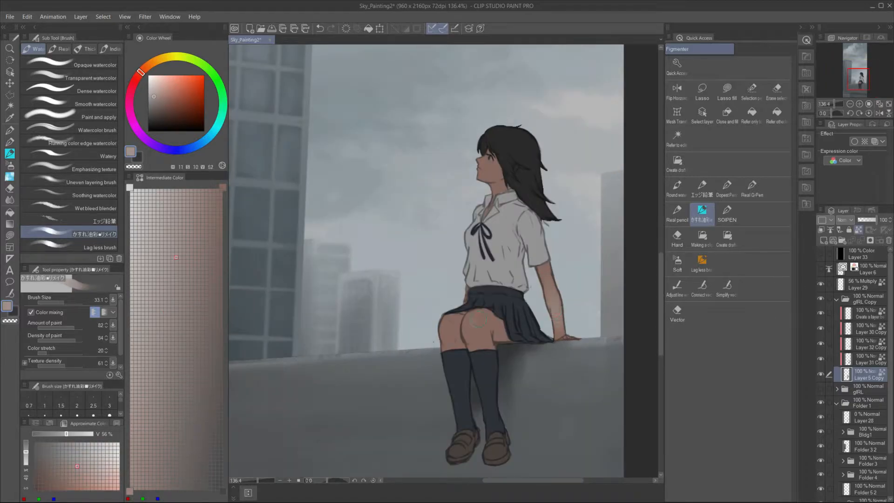
# - Paint the girl's eye with SOIPEN, adding a dark lash line, an olive iris and light accents
pyautogui.keyDown('alt'); pyautogui.click(516, 143); pyautogui.keyUp('alt')
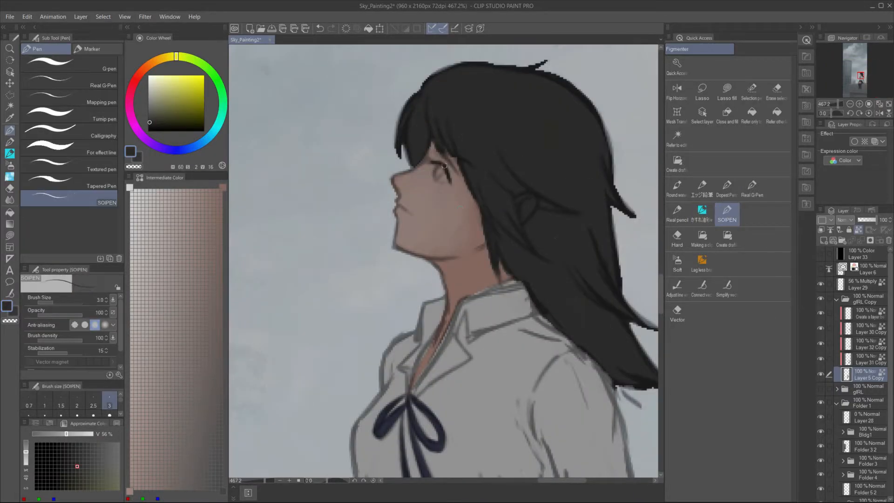
pyautogui.click(181, 106)
pyautogui.moveTo(440, 168); pyautogui.dragTo(445, 180)
pyautogui.keyDown('alt'); pyautogui.click(432, 183); pyautogui.keyUp('alt')
pyautogui.click(154, 97)
pyautogui.click(150, 82)
pyautogui.click(440, 170)
pyautogui.keyDown('alt'); pyautogui.click(442, 165); pyautogui.keyUp('alt')
pyautogui.click(439, 174)
# - Shade the skin around the eye and under the fringe with a muted brown mixed from the Intermediate Color palette
pyautogui.click(198, 417)
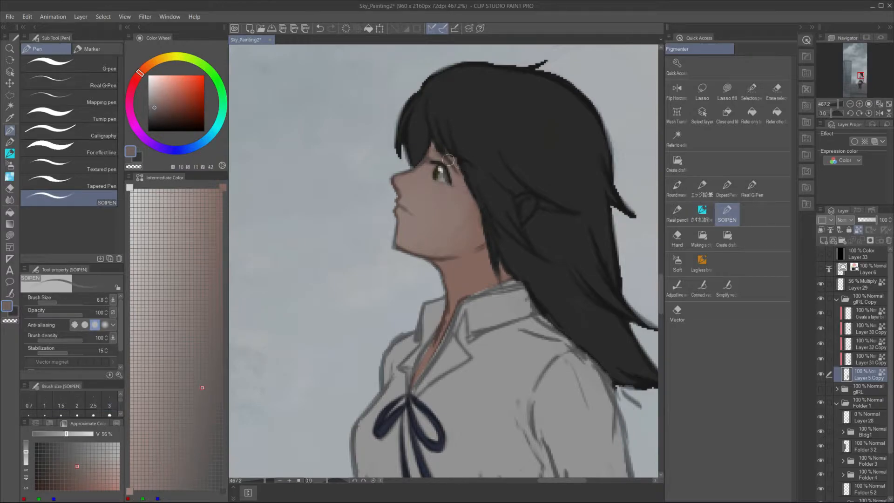
pyautogui.press('b')
pyautogui.click(171, 99)
pyautogui.click(223, 187)
pyautogui.click(221, 253)
pyautogui.moveTo(446, 164); pyautogui.dragTo(467, 191)
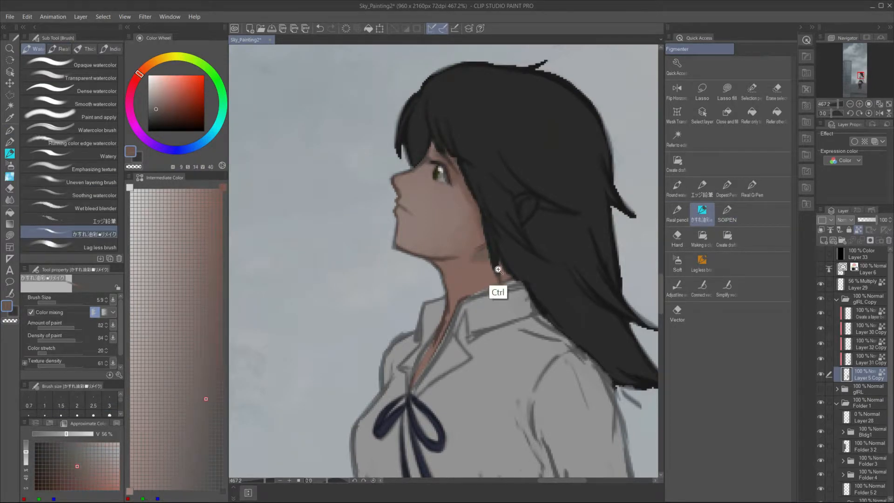
# - Choose a saturated red and tint the girl's skin with an enlarged brush on Layer 5 Copy
pyautogui.scroll(-3, 499, 267)
pyautogui.press(']')
pyautogui.press(']')
pyautogui.press(']')
pyautogui.press(']')
pyautogui.keyDown('alt'); pyautogui.click(498, 262); pyautogui.keyUp('alt')
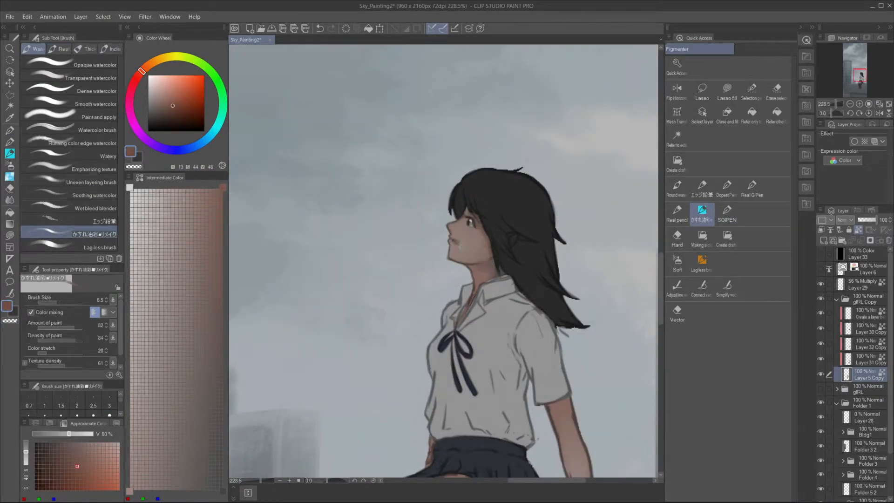
pyautogui.click(192, 86)
pyautogui.moveTo(281, 292); pyautogui.dragTo(257, 133)
pyautogui.click(194, 90)
pyautogui.scroll(-4, 525, 279)
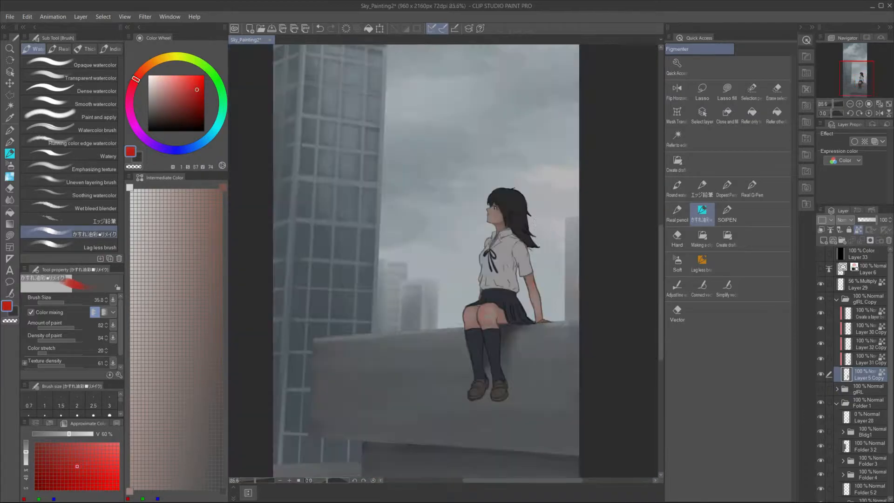
# - Sample a dark tone from the painting, load it into an Intermediate Color corner and pick a dark muted brown
pyautogui.scroll(3, 517, 219)
pyautogui.press(']')
pyautogui.press(']')
pyautogui.keyDown('alt'); pyautogui.click(520, 354); pyautogui.keyUp('alt')
pyautogui.scroll(-3, 416, 429)
pyautogui.scroll(3, 514, 284)
pyautogui.keyDown('alt'); pyautogui.click(514, 284); pyautogui.keyUp('alt')
pyautogui.click(223, 491)
pyautogui.click(202, 466)
# - Shade the girl's thighs below the skirt and her arm, blending with sampled skin tones
pyautogui.moveTo(502, 288)
pyautogui.mouseDown()
pyautogui.moveTo(503, 266)
pyautogui.moveTo(475, 287)
pyautogui.mouseUp()
pyautogui.keyDown('alt'); pyautogui.click(437, 276); pyautogui.keyUp('alt')
pyautogui.keyDown('alt'); pyautogui.click(475, 288); pyautogui.keyUp('alt')
pyautogui.moveTo(546, 275); pyautogui.dragTo(556, 274)
pyautogui.keyDown('alt'); pyautogui.click(460, 286); pyautogui.keyUp('alt')
pyautogui.moveTo(458, 282); pyautogui.dragTo(462, 289)
pyautogui.keyDown('alt'); pyautogui.click(461, 286); pyautogui.keyUp('alt')
pyautogui.moveTo(557, 186)
pyautogui.mouseDown()
pyautogui.moveTo(538, 179)
pyautogui.moveTo(565, 180)
pyautogui.mouseUp()
# - Activate Layer 31 Copy, load a blue-grey into the other Intermediate Color corner and pick a dark blue-grey for the shirt
pyautogui.keyDown('ctrl'); pyautogui.keyDown('shift'); pyautogui.click(506, 232); pyautogui.keyUp('shift'); pyautogui.keyUp('ctrl')
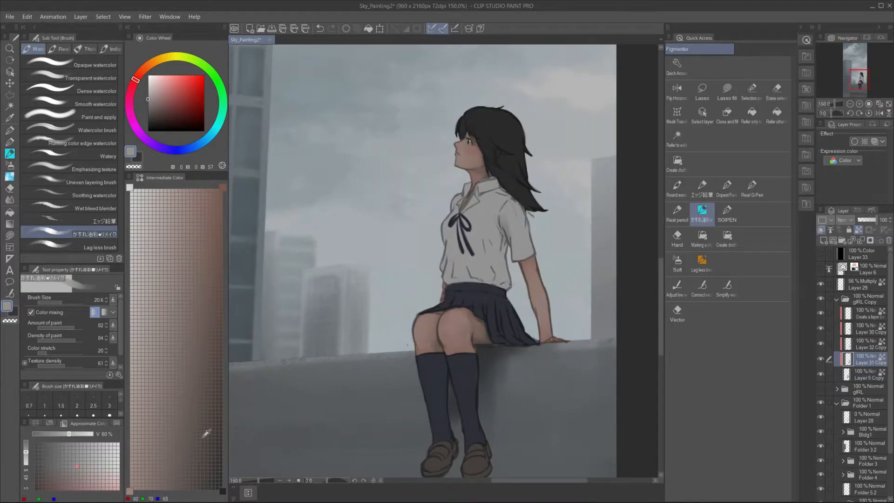
pyautogui.keyDown('alt'); pyautogui.click(506, 232); pyautogui.keyUp('alt')
pyautogui.moveTo(514, 459); pyautogui.dragTo(484, 458)
pyautogui.click(130, 490)
pyautogui.click(187, 473)
pyautogui.moveTo(505, 358); pyautogui.dragTo(559, 357)
pyautogui.press('b')
pyautogui.press('b')
pyautogui.press('b')
# - Paint blue-grey shadows under the shirt collar and around the ribbon with a fine brush
pyautogui.moveTo(517, 212); pyautogui.dragTo(473, 247)
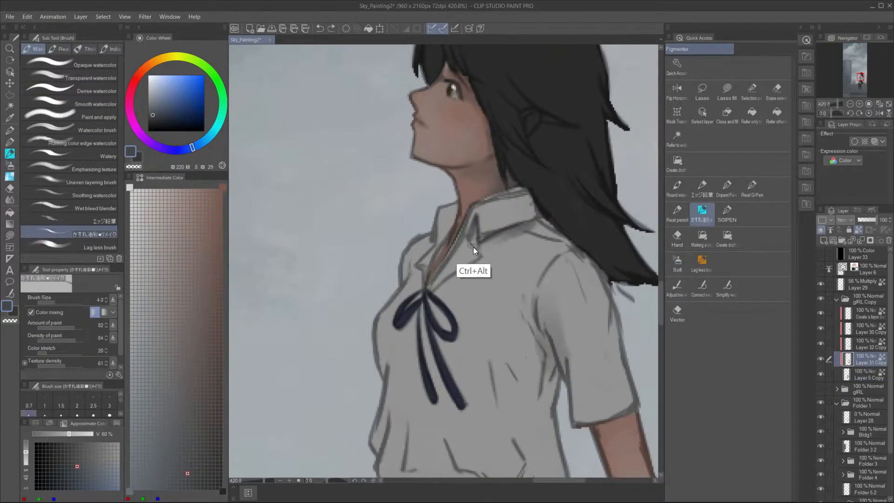
pyautogui.moveTo(429, 302); pyautogui.dragTo(451, 347)
pyautogui.moveTo(450, 154); pyautogui.dragTo(431, 153)
pyautogui.moveTo(497, 269); pyautogui.dragTo(517, 270)
# - Shade the shirt's lower hem above the skirt waistband with sampled dark greys
pyautogui.keyDown('alt'); pyautogui.click(502, 329); pyautogui.keyUp('alt')
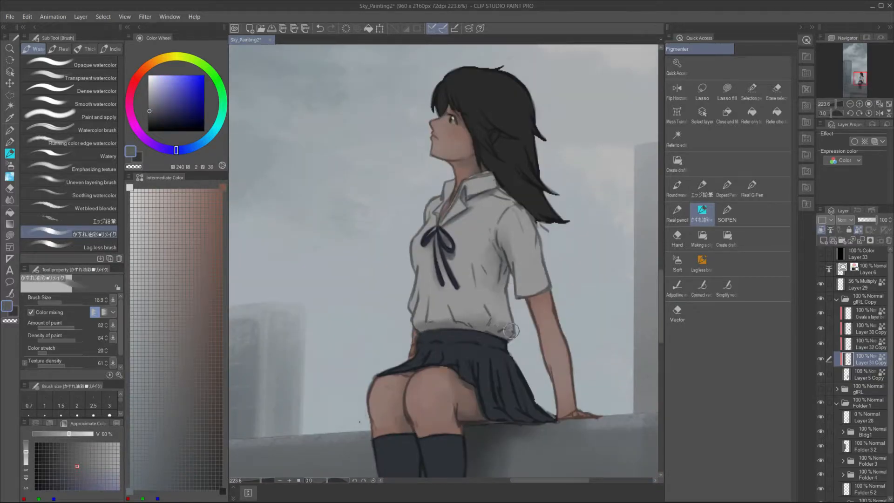
pyautogui.keyDown('alt'); pyautogui.click(495, 325); pyautogui.keyUp('alt')
pyautogui.moveTo(477, 326); pyautogui.dragTo(492, 326)
pyautogui.keyDown('alt'); pyautogui.click(387, 350); pyautogui.keyUp('alt')
pyautogui.moveTo(380, 336); pyautogui.dragTo(507, 339)
pyautogui.moveTo(541, 383); pyautogui.dragTo(520, 382)
# - Deepen the shirt folds at the waist and beside the sleeve with sampled blue-greys
pyautogui.keyDown('alt'); pyautogui.click(488, 295); pyautogui.keyUp('alt')
pyautogui.moveTo(546, 310); pyautogui.dragTo(550, 343)
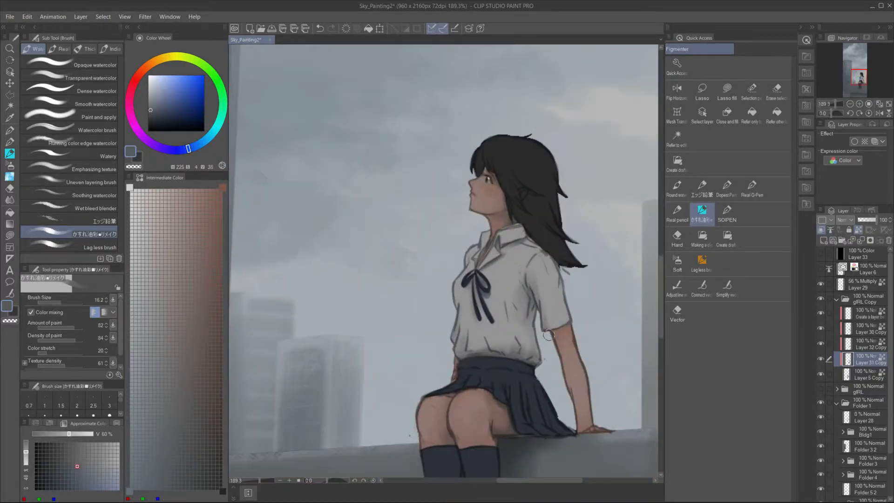
pyautogui.keyDown('alt'); pyautogui.click(467, 359); pyautogui.keyUp('alt')
pyautogui.moveTo(474, 341); pyautogui.dragTo(514, 324)
pyautogui.moveTo(522, 333); pyautogui.dragTo(486, 331)
pyautogui.keyDown('alt'); pyautogui.click(503, 279); pyautogui.keyUp('alt')
# - Paint soft grey highlights and dark strands into the girl's hair on Layer 30 Copy
pyautogui.keyDown('ctrl'); pyautogui.keyDown('shift'); pyautogui.click(519, 181); pyautogui.keyUp('shift'); pyautogui.keyUp('ctrl')
pyautogui.moveTo(519, 181); pyautogui.dragTo(543, 181)
pyautogui.keyDown('alt'); pyautogui.click(458, 154); pyautogui.keyUp('alt')
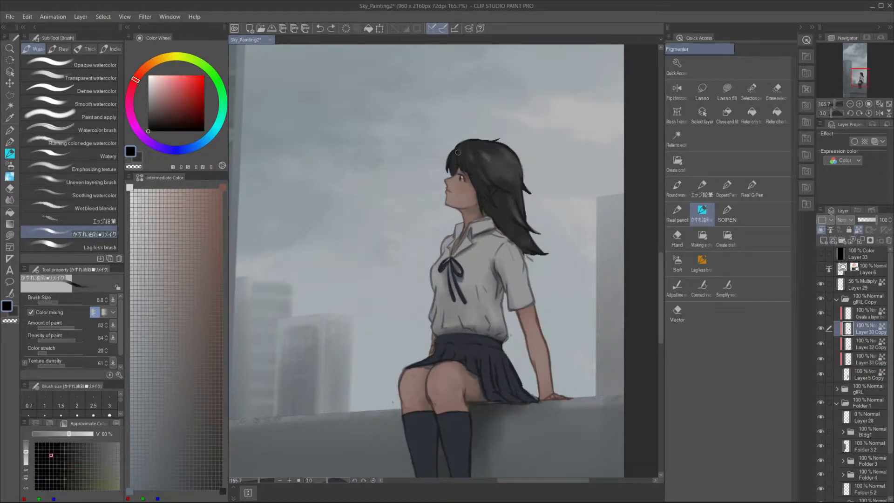
pyautogui.moveTo(528, 245); pyautogui.dragTo(505, 245)
# - Paint lighter brown highlights on the girl's shoes on Layer 31 Copy and sample a dark tone for Layer 29
pyautogui.keyDown('ctrl'); pyautogui.keyDown('shift'); pyautogui.click(509, 359); pyautogui.keyUp('shift'); pyautogui.keyUp('ctrl')
pyautogui.keyDown('alt'); pyautogui.click(511, 359); pyautogui.keyUp('alt')
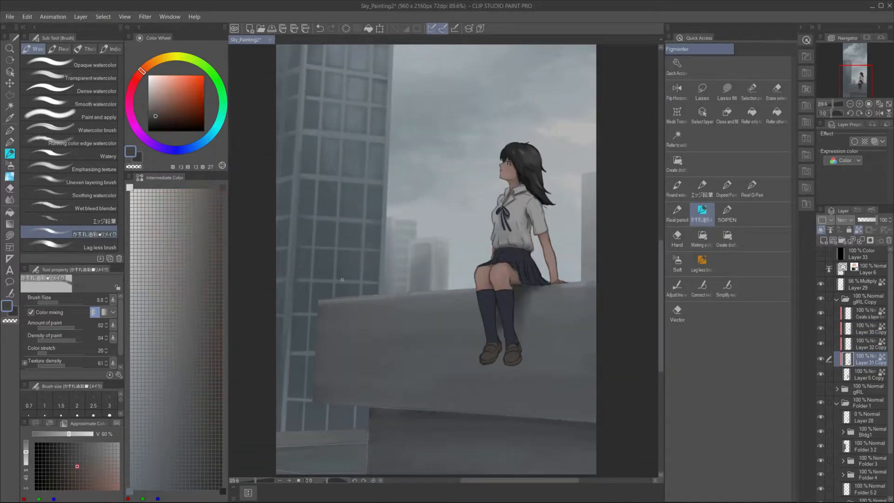
pyautogui.moveTo(512, 360); pyautogui.dragTo(532, 361)
pyautogui.keyDown('alt'); pyautogui.click(459, 303); pyautogui.keyUp('alt')
pyautogui.keyDown('ctrl'); pyautogui.keyDown('shift'); pyautogui.click(479, 358); pyautogui.keyUp('shift'); pyautogui.keyUp('ctrl')
pyautogui.keyDown('alt'); pyautogui.click(469, 363); pyautogui.keyUp('alt')
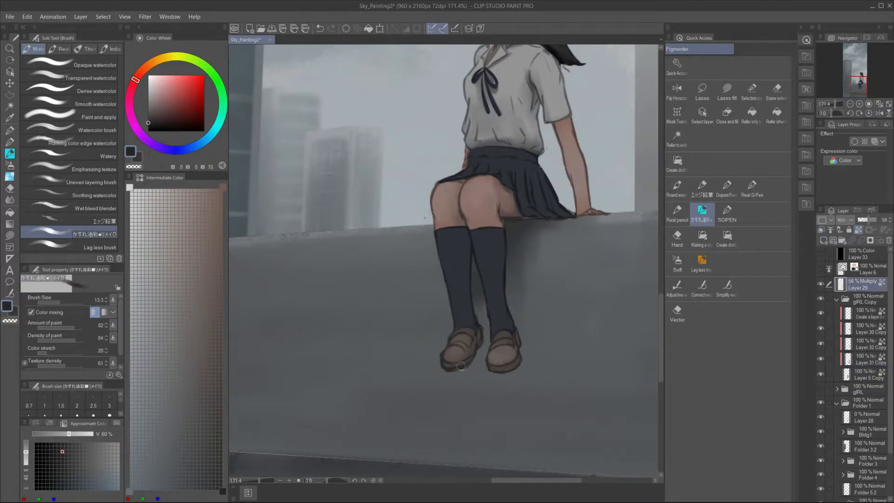
# - Shade the girl's dark socks with a sampled sock tone
pyautogui.keyDown('ctrl'); pyautogui.keyDown('shift'); pyautogui.click(471, 283); pyautogui.keyUp('shift'); pyautogui.keyUp('ctrl')
pyautogui.keyDown('alt'); pyautogui.click(471, 282); pyautogui.keyUp('alt')
pyautogui.moveTo(510, 326); pyautogui.dragTo(512, 326)
pyautogui.moveTo(466, 308); pyautogui.dragTo(461, 246)
# - Darken the skirt pleats and the skirt's edge by the ledge with sampled dark tones
pyautogui.keyDown('alt'); pyautogui.click(501, 250); pyautogui.keyUp('alt')
pyautogui.keyDown('ctrl'); pyautogui.keyDown('shift'); pyautogui.click(505, 183); pyautogui.keyUp('shift'); pyautogui.keyUp('ctrl')
pyautogui.moveTo(504, 179); pyautogui.dragTo(524, 214)
pyautogui.moveTo(543, 186); pyautogui.dragTo(554, 214)
pyautogui.moveTo(562, 244); pyautogui.dragTo(536, 244)
pyautogui.keyDown('alt'); pyautogui.click(569, 219); pyautogui.keyUp('alt')
pyautogui.moveTo(571, 218); pyautogui.dragTo(591, 217)
# - Blend shadow tones into the thigh below the skirt and the arm on Layer 5 Copy with sampled skin browns
pyautogui.keyDown('ctrl'); pyautogui.keyDown('shift'); pyautogui.click(512, 210); pyautogui.keyUp('shift'); pyautogui.keyUp('ctrl')
pyautogui.scroll(3, 512, 210)
pyautogui.press('[')
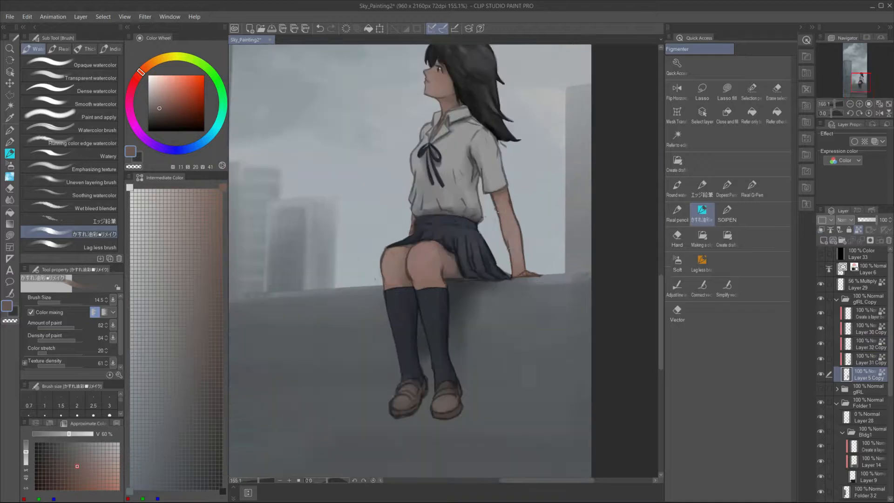
pyautogui.keyDown('alt'); pyautogui.click(448, 269); pyautogui.keyUp('alt')
pyautogui.moveTo(452, 255); pyautogui.dragTo(462, 274)
pyautogui.keyDown('alt'); pyautogui.click(449, 104); pyautogui.keyUp('alt')
pyautogui.scroll(-3, 471, 157)
pyautogui.moveTo(499, 233); pyautogui.dragTo(515, 335)
pyautogui.click(837, 299)
pyautogui.hotkey('ctrl', 'j')
pyautogui.click(861, 311)
pyautogui.hotkey('ctrl', 'z')
pyautogui.keyDown('alt'); pyautogui.click(821, 302); pyautogui.keyUp('alt')
pyautogui.keyDown('alt'); pyautogui.click(822, 301); pyautogui.keyUp('alt')
# - Raise the Multiply Layer 29 opacity to 66% and sample the shirt's grey on Layer 31 Copy
pyautogui.click(860, 286)
pyautogui.click(870, 220)
pyautogui.scroll(5, 503, 302)
pyautogui.keyDown('alt'); pyautogui.click(503, 307); pyautogui.keyUp('alt')
pyautogui.press(']')
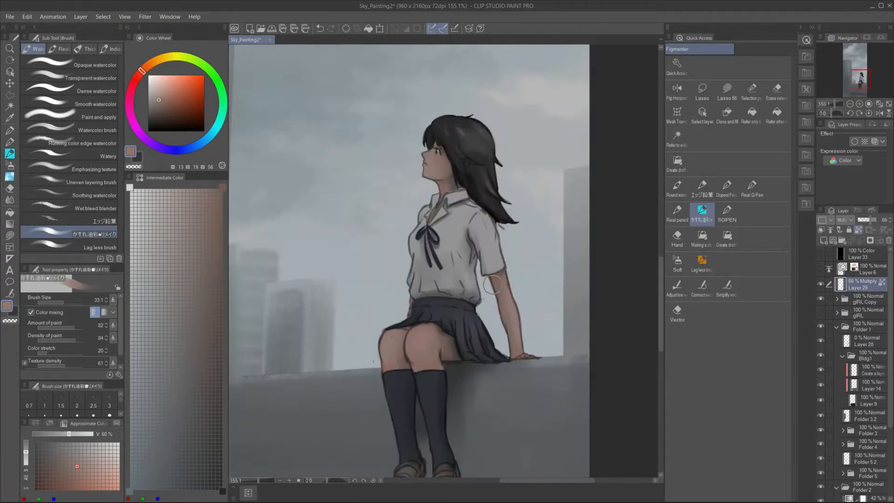
pyautogui.scroll(-3, 445, 348)
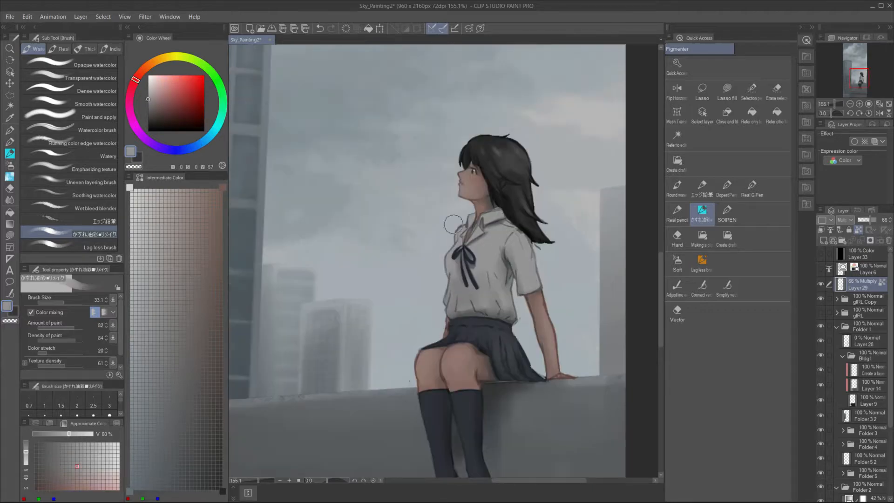
pyautogui.scroll(-3, 513, 295)
pyautogui.keyDown('ctrl'); pyautogui.keyDown('shift'); pyautogui.click(520, 284); pyautogui.keyUp('shift'); pyautogui.keyUp('ctrl')
pyautogui.scroll(4, 526, 284)
pyautogui.keyDown('alt'); pyautogui.click(526, 284); pyautogui.keyUp('alt')
pyautogui.scroll(-5, 536, 274)
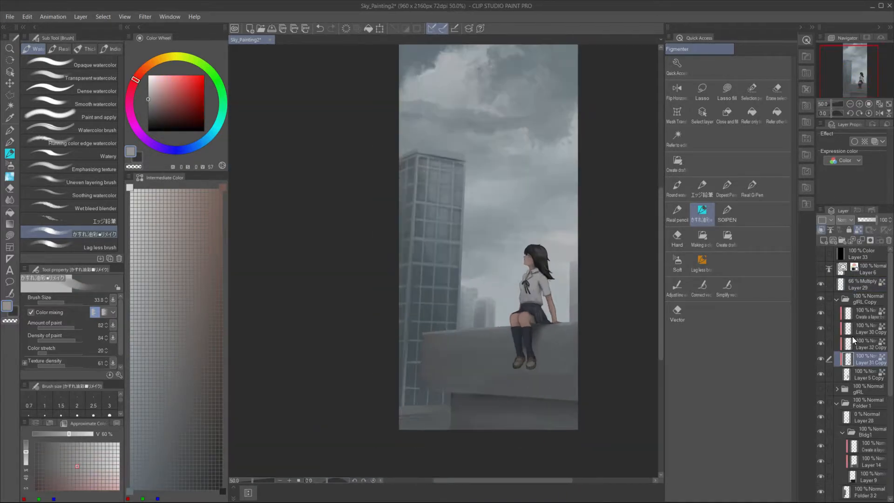
# - Duplicate the girl's copied folder, merge the duplicate into a single layer, move it above Layer 29 and hide the original folder
pyautogui.click(837, 300)
pyautogui.hotkey('ctrl', 'j')
pyautogui.hotkey('ctrl', 'e')
pyautogui.moveTo(861, 302); pyautogui.dragTo(861, 281)
pyautogui.click(821, 314)
pyautogui.click(821, 342)
# - Adjust the merged girl layer's hue/saturation/luminosity to saturation -16 and luminosity -10
pyautogui.hotkey('ctrl', 'u')
pyautogui.moveTo(514, 132); pyautogui.dragTo(507, 154)
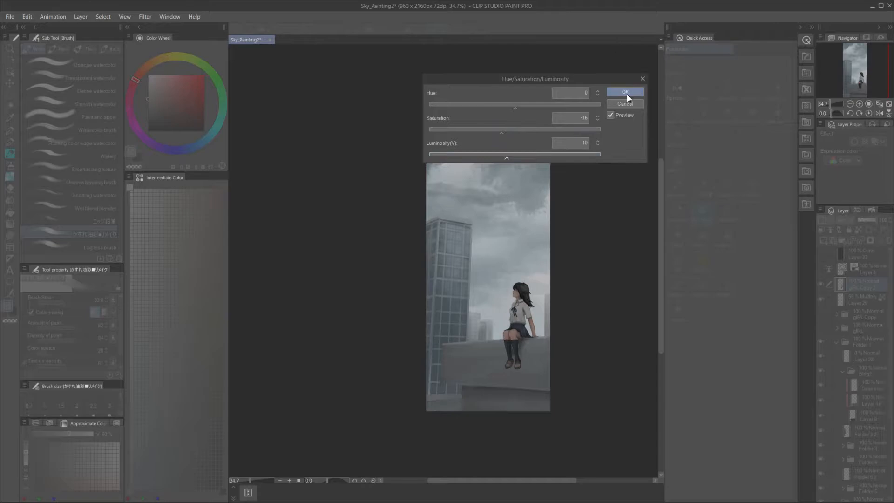
pyautogui.click(626, 94)
# - Add a Color Balance correction layer and shift the shadows slightly toward yellow with brightness kept
pyautogui.click(83, 16)
pyautogui.click(277, 101)
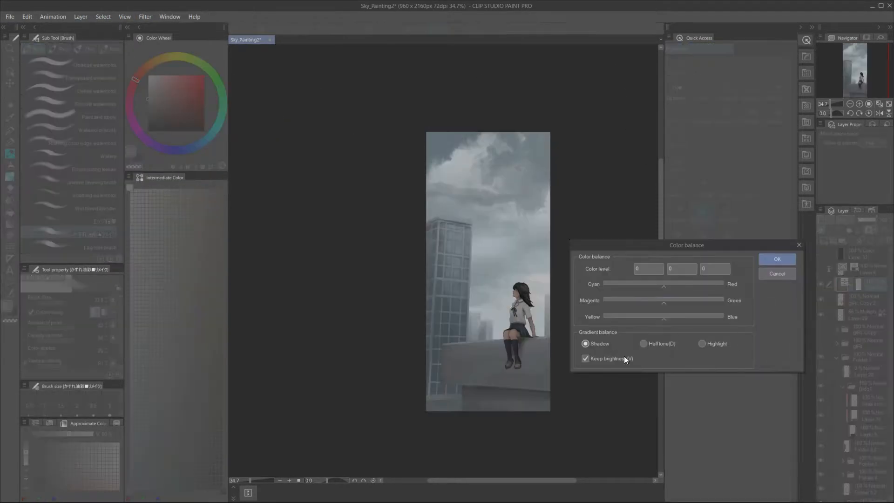
pyautogui.moveTo(664, 319); pyautogui.dragTo(661, 319)
pyautogui.click(777, 259)
# - Shade the shirt folds just above the skirt waistband with sampled greys
pyautogui.scroll(5, 503, 269)
pyautogui.moveTo(504, 270); pyautogui.dragTo(494, 279)
pyautogui.keyDown('alt'); pyautogui.click(499, 274); pyautogui.keyUp('alt')
pyautogui.keyDown('alt'); pyautogui.click(493, 298); pyautogui.keyUp('alt')
pyautogui.moveTo(419, 322); pyautogui.dragTo(508, 326)
pyautogui.keyDown('alt'); pyautogui.click(465, 323); pyautogui.keyUp('alt')
# - Extend the sampled grey shading across the full width of the shirt's lower hem
pyautogui.scroll(2, 466, 323)
pyautogui.keyDown('alt'); pyautogui.click(368, 360); pyautogui.keyUp('alt')
pyautogui.moveTo(386, 337); pyautogui.dragTo(530, 343)
pyautogui.scroll(-3, 527, 373)
pyautogui.keyDown('alt'); pyautogui.click(488, 296); pyautogui.keyUp('alt')
pyautogui.moveTo(463, 344); pyautogui.dragTo(539, 355)
# - Pick a darker blue-grey and deepen the folds along the shirt's front edge and waist
pyautogui.click(152, 116)
pyautogui.moveTo(463, 350); pyautogui.dragTo(490, 366)
pyautogui.moveTo(466, 312); pyautogui.dragTo(475, 354)
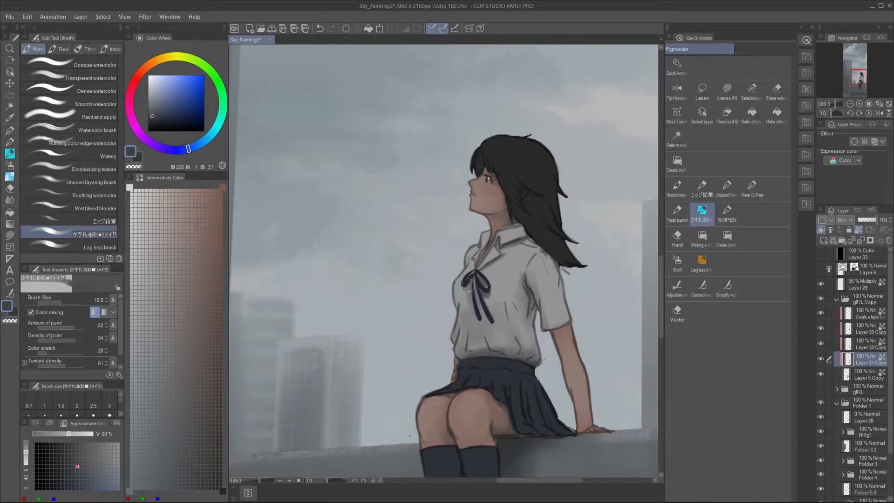
# - Paint soft grey highlights across the crown and back of the hair on Layer 30 Copy
pyautogui.scroll(-3, 478, 176)
pyautogui.keyDown('ctrl'); pyautogui.keyDown('shift'); pyautogui.click(487, 165); pyautogui.keyUp('shift'); pyautogui.keyUp('ctrl')
pyautogui.keyDown('alt'); pyautogui.click(488, 166); pyautogui.keyUp('alt')
pyautogui.keyDown('alt'); pyautogui.click(478, 189); pyautogui.keyUp('alt')
pyautogui.scroll(2, 479, 188)
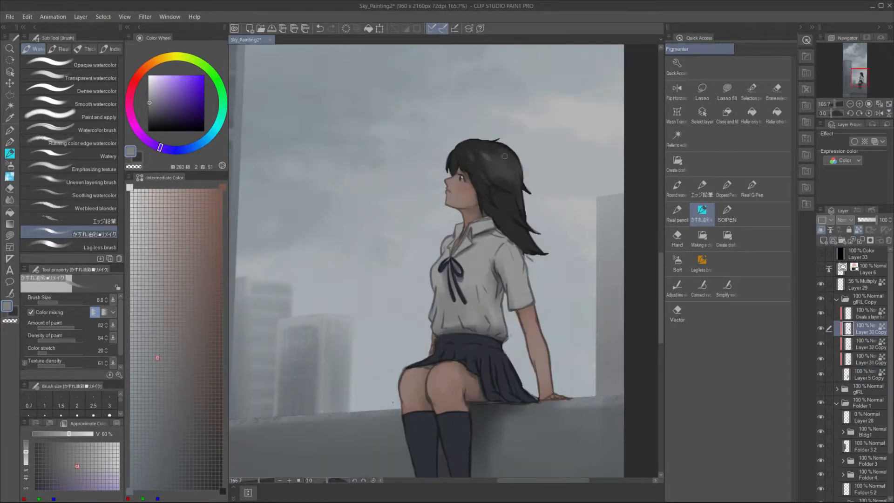
pyautogui.moveTo(506, 163); pyautogui.dragTo(503, 151)
pyautogui.moveTo(512, 202); pyautogui.dragTo(525, 220)
# - Blend sampled dark tones down the long hair strands behind the girl's shoulder
pyautogui.keyDown('alt'); pyautogui.click(517, 212); pyautogui.keyUp('alt')
pyautogui.keyDown('alt'); pyautogui.click(458, 167); pyautogui.keyUp('alt')
pyautogui.moveTo(482, 193)
pyautogui.mouseDown()
pyautogui.moveTo(485, 209)
pyautogui.moveTo(527, 249)
pyautogui.mouseUp()
pyautogui.keyDown('alt'); pyautogui.click(520, 242); pyautogui.keyUp('alt')
pyautogui.scroll(-3, 519, 252)
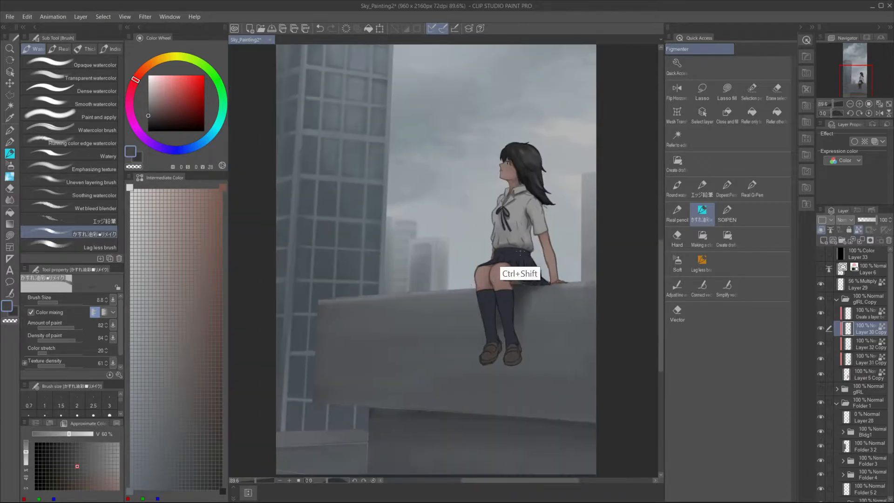
# - Load the sampled shoe brown into an Intermediate Color corner and paint lighter brown mixes onto both shoes
pyautogui.keyDown('ctrl'); pyautogui.keyDown('shift'); pyautogui.click(512, 353); pyautogui.keyUp('shift'); pyautogui.keyUp('ctrl')
pyautogui.keyDown('alt'); pyautogui.click(512, 354); pyautogui.keyUp('alt')
pyautogui.click(222, 187)
pyautogui.click(191, 261)
pyautogui.scroll(3, 522, 359)
pyautogui.moveTo(496, 350); pyautogui.dragTo(508, 358)
pyautogui.moveTo(455, 348); pyautogui.dragTo(461, 344)
pyautogui.click(201, 461)
# - Reduce the brush size and sample a dark sock tone with the Multiply Layer 29 active
pyautogui.press('[')
pyautogui.press('[')
pyautogui.press('[')
pyautogui.keyDown('ctrl'); pyautogui.keyDown('shift'); pyautogui.click(489, 245); pyautogui.keyUp('shift'); pyautogui.keyUp('ctrl')
pyautogui.keyDown('alt'); pyautogui.click(489, 246); pyautogui.keyUp('alt')
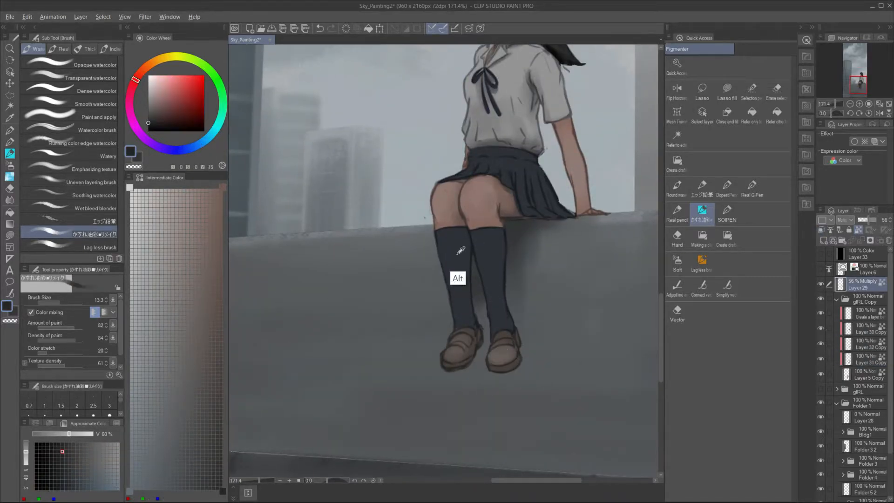
pyautogui.keyDown('alt'); pyautogui.click(508, 241); pyautogui.keyUp('alt')
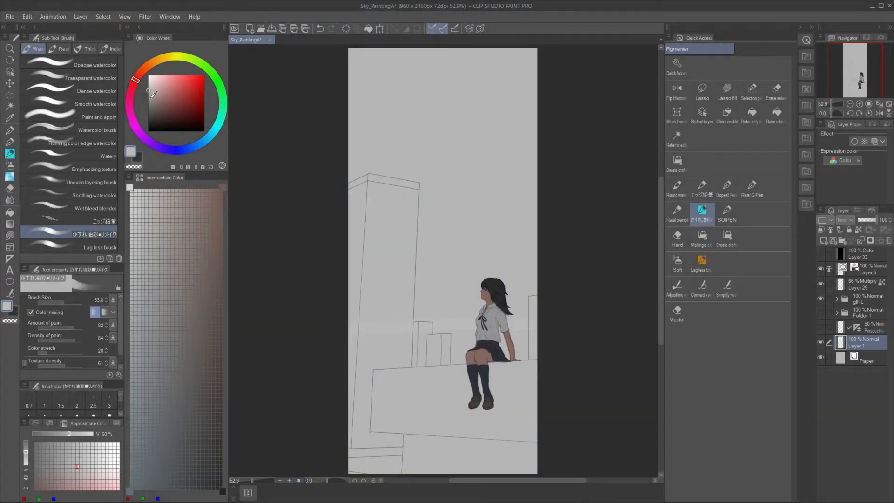
# - Undo the previous stroke and paint a darker grey arc sloping down across the sky on Layer 1
pyautogui.click(149, 98)
pyautogui.hotkey('ctrl', 'z')
pyautogui.moveTo(342, 260)
pyautogui.mouseDown()
pyautogui.moveTo(551, 229)
pyautogui.moveTo(531, 237)
pyautogui.moveTo(490, 213)
pyautogui.mouseUp()
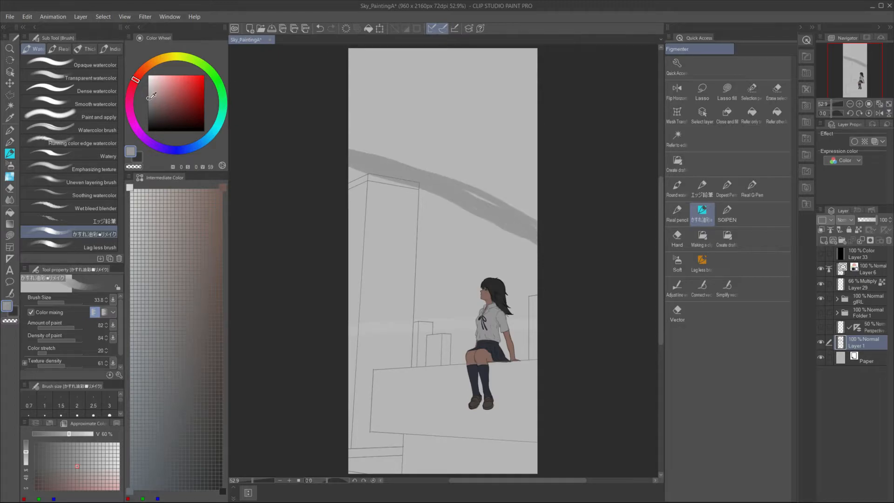
# - Paint a second arc in a paler grey across the sky's upper right corner, replacing the first attempt
pyautogui.moveTo(445, 48); pyautogui.dragTo(557, 96)
pyautogui.hotkey('ctrl', 'z')
pyautogui.click(151, 93)
pyautogui.click(148, 94)
pyautogui.moveTo(455, 49); pyautogui.dragTo(537, 105)
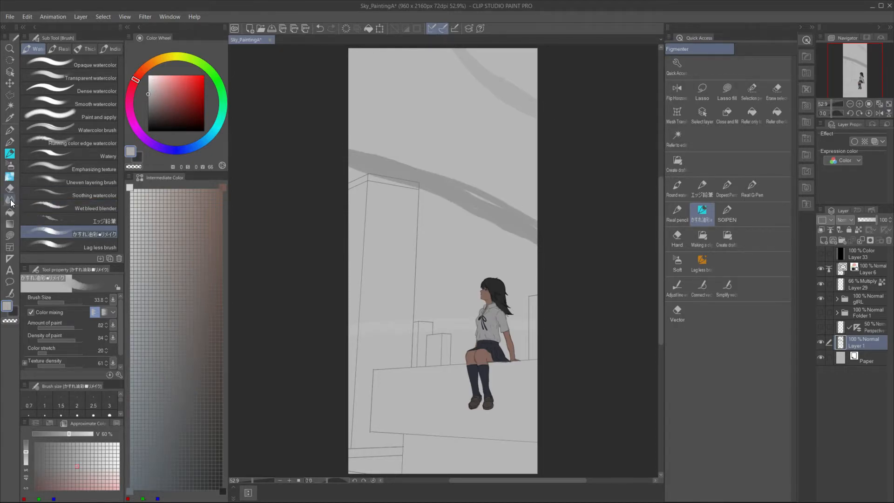
# - Fill the sky band between the two arcs with the lower arc's darker grey, using the Refer only to editing layer fill
pyautogui.click(10, 224)
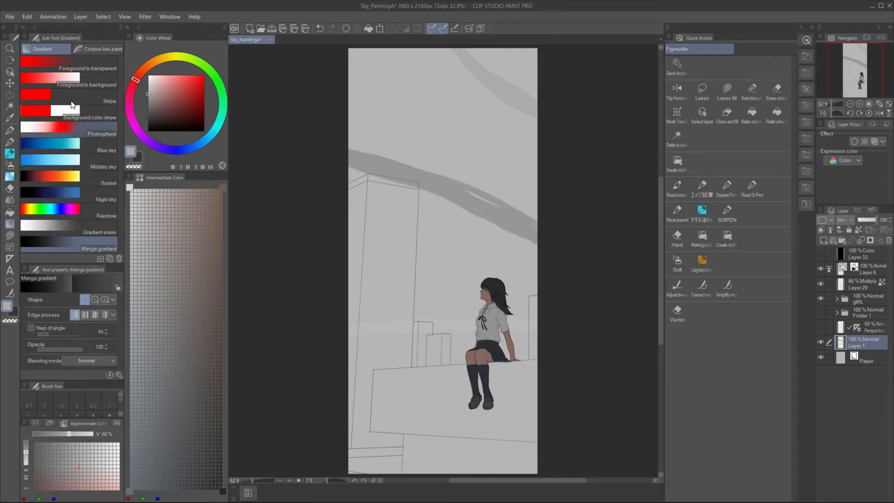
pyautogui.click(98, 49)
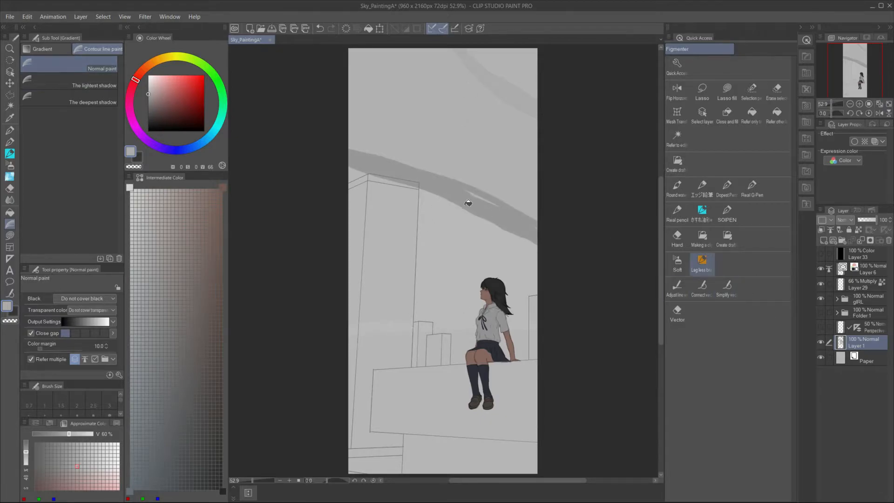
pyautogui.press('g')
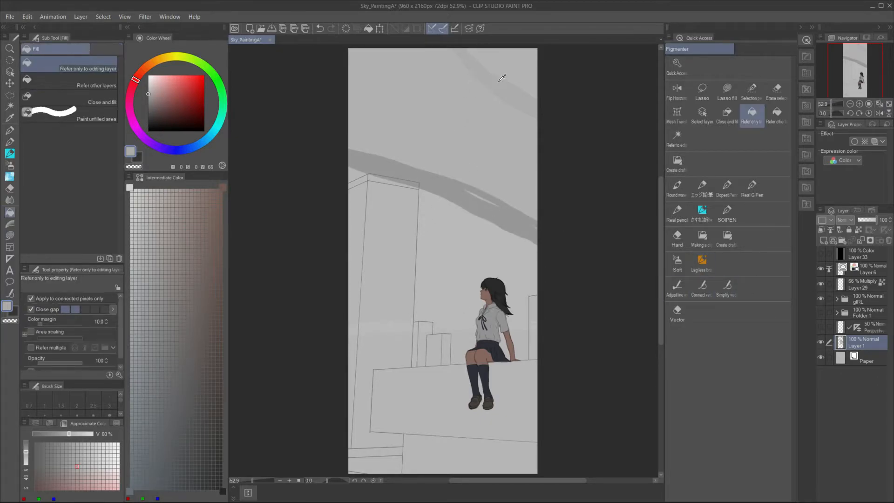
pyautogui.click(462, 150)
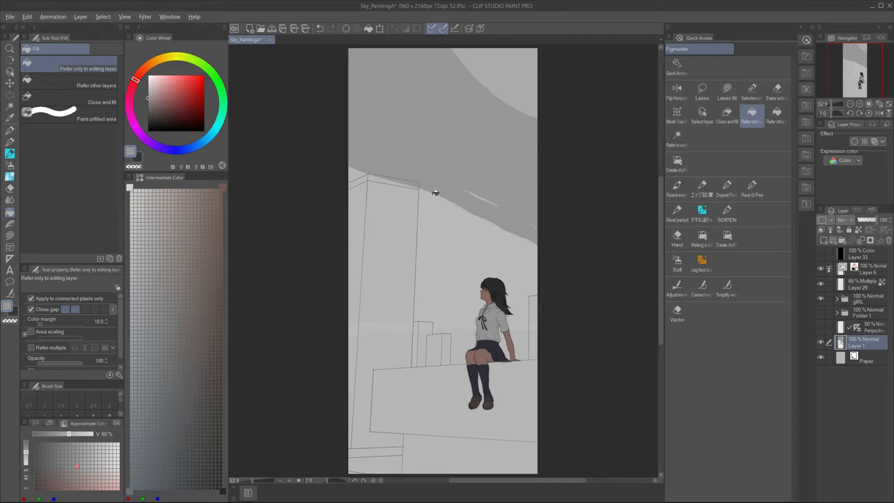
# - Try filling the sky below the lower arc with grey on Layer 1
pyautogui.click(436, 229)
pyautogui.hotkey('ctrl', 'z')
pyautogui.keyDown('alt'); pyautogui.click(410, 344); pyautogui.keyUp('alt')
pyautogui.keyDown('alt'); pyautogui.click(450, 185); pyautogui.keyUp('alt')
pyautogui.click(441, 224)
pyautogui.hotkey('ctrl', 'z')
# - Draw a darker grey arc across the lower sky behind the girl with SOIPEN at a brush size of about 59
pyautogui.press('p')
pyautogui.keyDown('ctrl'); pyautogui.keyDown('alt'); pyautogui.moveTo(440, 228); pyautogui.dragTo(451, 228); pyautogui.keyUp('alt'); pyautogui.keyUp('ctrl')
pyautogui.moveTo(350, 319)
pyautogui.mouseDown()
pyautogui.moveTo(387, 305)
pyautogui.moveTo(543, 285)
pyautogui.moveTo(403, 313)
pyautogui.moveTo(550, 293)
pyautogui.mouseUp()
pyautogui.hotkey('ctrl', 'z')
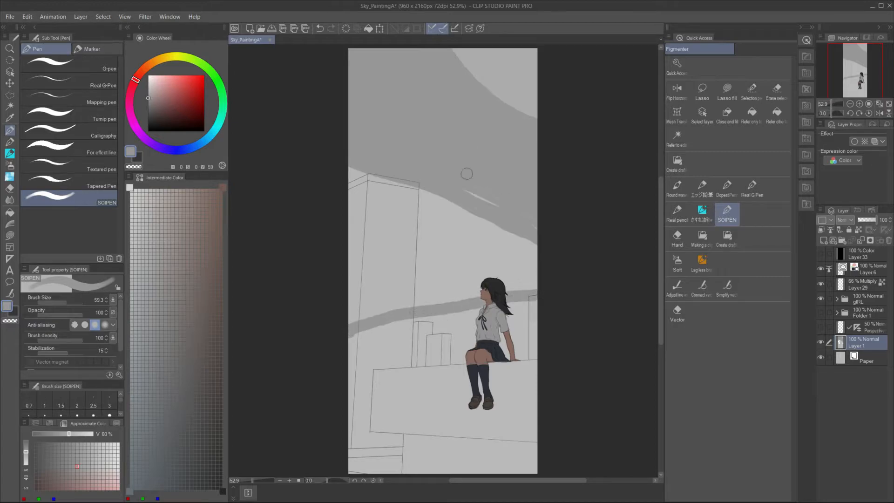
# - Fill the area above the lower arc with the same grey and paint over the leftover gaps and the tall building using a larger SOIPEN
pyautogui.press('g')
pyautogui.click(471, 230)
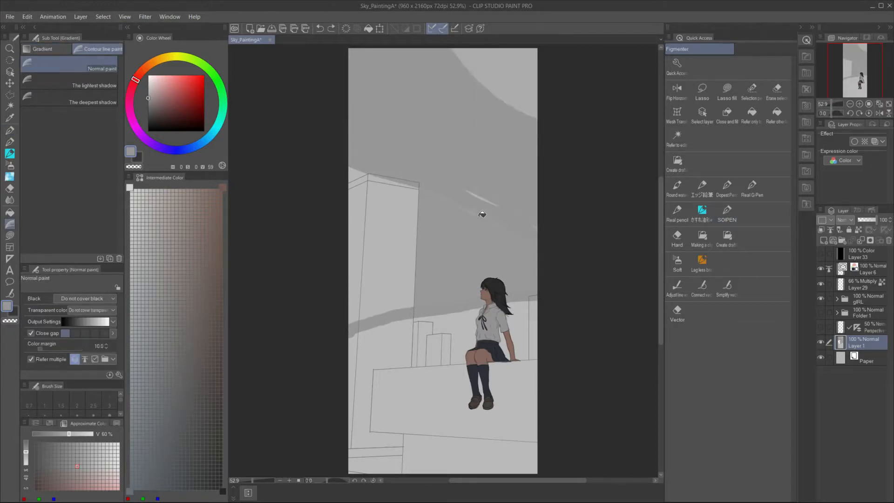
pyautogui.press('p')
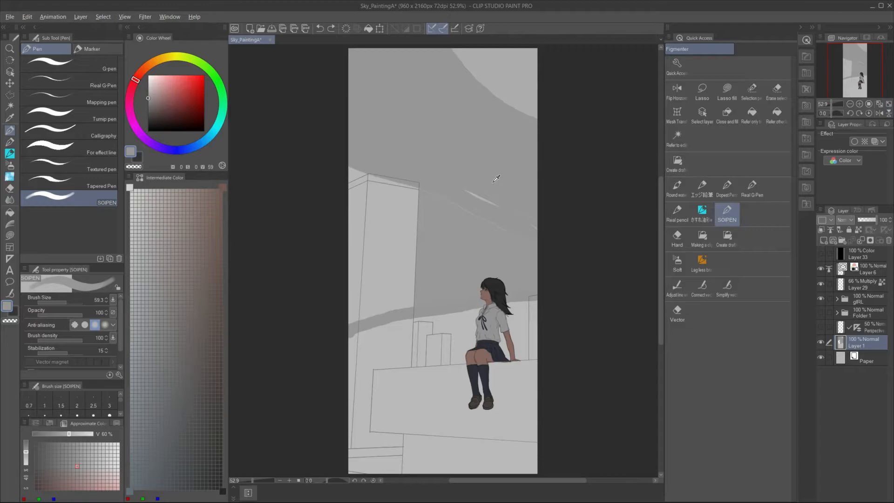
pyautogui.moveTo(507, 222)
pyautogui.mouseDown()
pyautogui.moveTo(339, 164)
pyautogui.moveTo(529, 235)
pyautogui.moveTo(391, 220)
pyautogui.moveTo(431, 256)
pyautogui.moveTo(356, 304)
pyautogui.mouseUp()
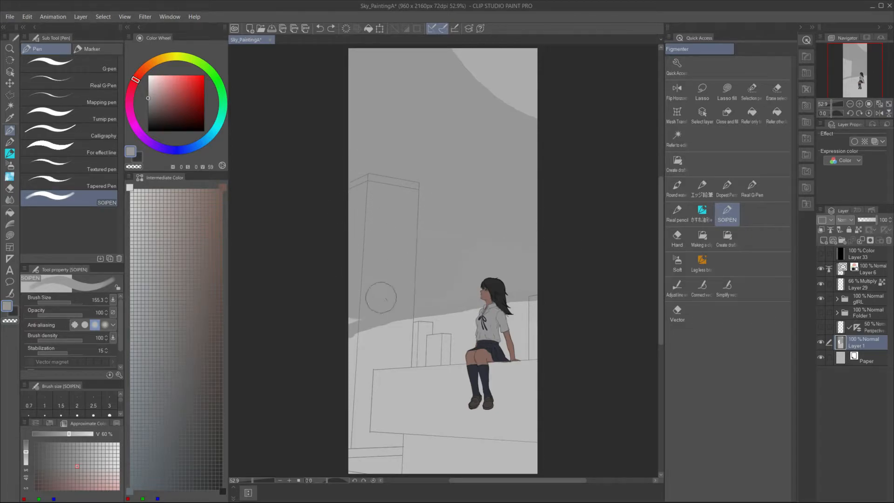
# - Try blending the upper sky's grey bands with the Normal paint mode of Contour line paint
pyautogui.click(89, 49)
pyautogui.click(52, 48)
pyautogui.click(10, 212)
pyautogui.click(10, 224)
pyautogui.click(500, 72)
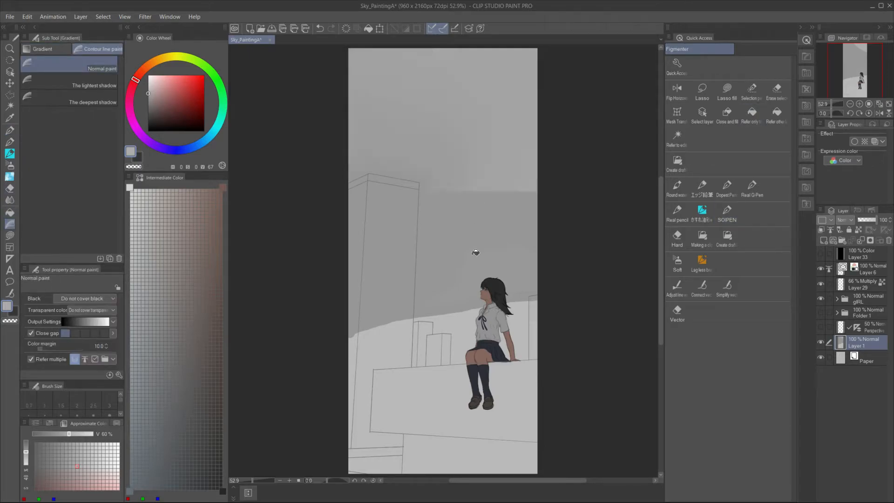
pyautogui.click(443, 108)
# - Hide the girl and line art layers and paint the sampled darker grey along the edge of the lower sky
pyautogui.click(821, 298)
pyautogui.keyDown('alt'); pyautogui.click(499, 246); pyautogui.keyUp('alt')
pyautogui.click(498, 283)
pyautogui.hotkey('ctrl', 'z')
pyautogui.press('p')
pyautogui.moveTo(498, 289); pyautogui.dragTo(456, 298)
# - Sample the pale grey of the lower sky and repaint its upper edge as a gently rising curve
pyautogui.keyDown('alt'); pyautogui.click(472, 329); pyautogui.keyUp('alt')
pyautogui.moveTo(438, 330); pyautogui.dragTo(548, 302)
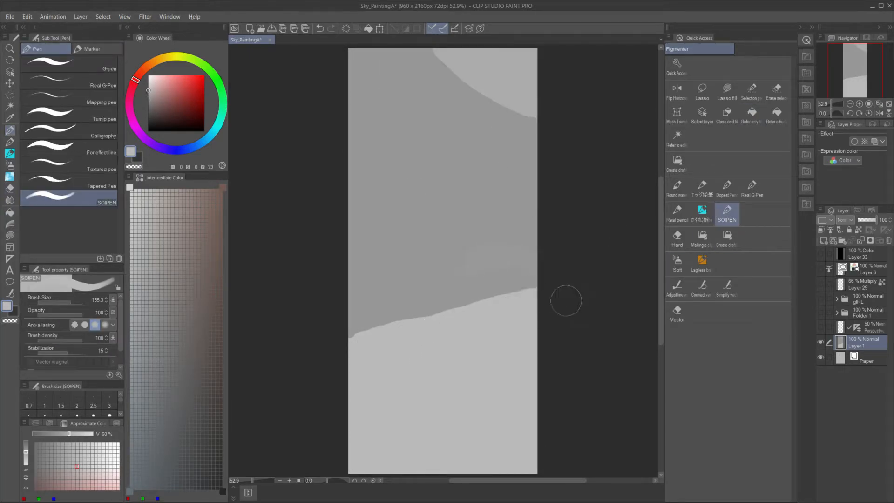
pyautogui.moveTo(347, 337); pyautogui.dragTo(579, 299)
# - Try applying Normal paint from Contour line paint to the middle and lower sky bands
pyautogui.click(10, 142)
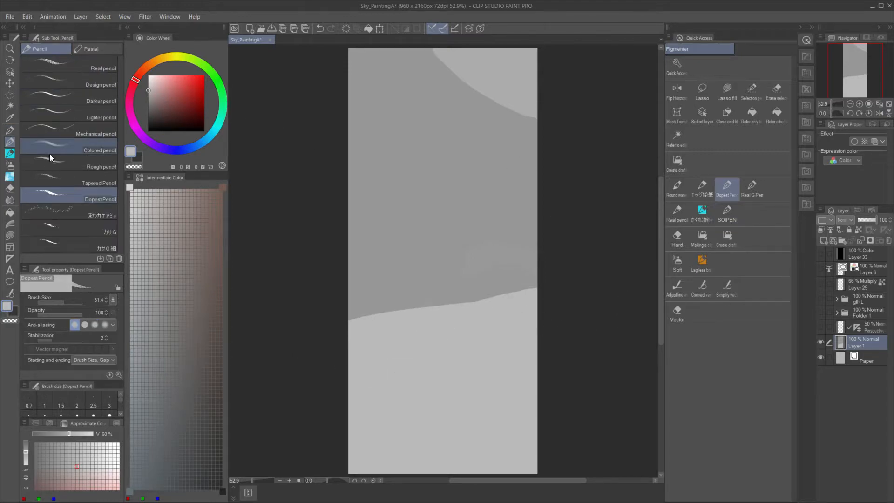
pyautogui.click(10, 224)
pyautogui.click(459, 275)
pyautogui.hotkey('ctrl', 'z')
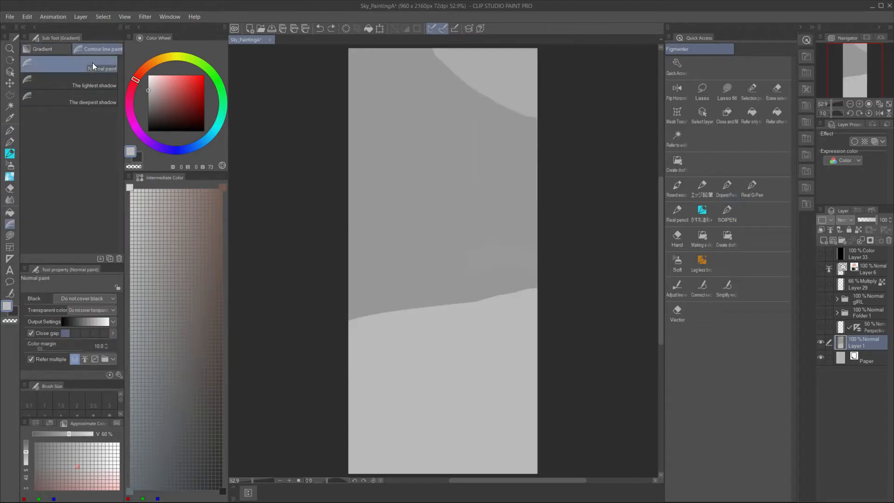
pyautogui.hotkey('ctrl', 'y')
pyautogui.hotkey('ctrl', 'z')
pyautogui.hotkey('ctrl', 'y')
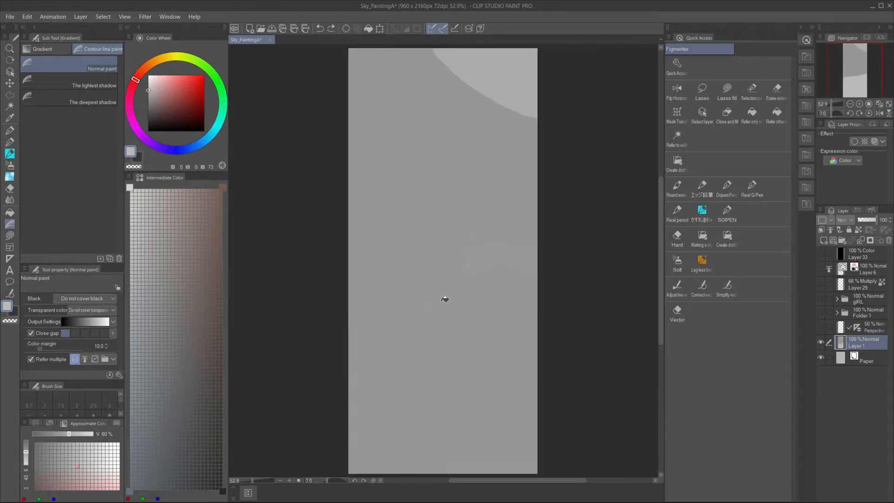
pyautogui.hotkey('ctrl', 'z')
# - Try applying The lightest shadow from Contour line paint to the middle sky band
pyautogui.click(93, 85)
pyautogui.click(454, 136)
pyautogui.hotkey('ctrl', 'z')
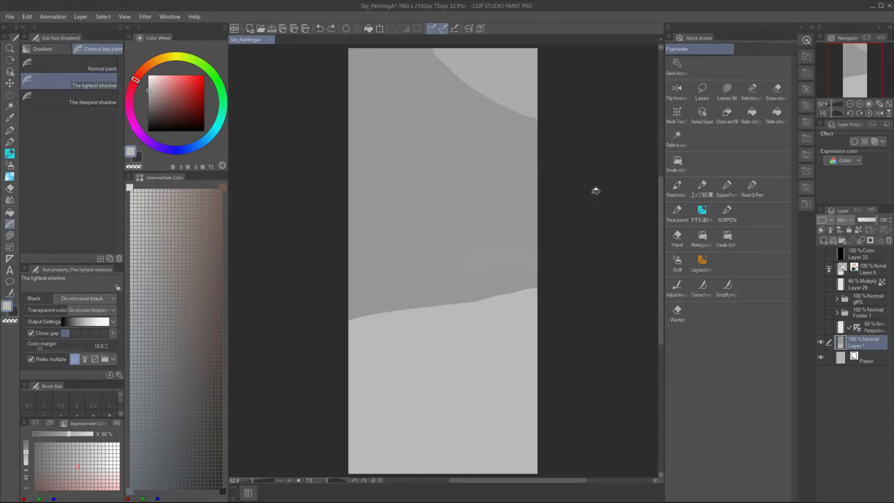
# - Try Normal paint again on the pale upper corner of the sky
pyautogui.click(90, 68)
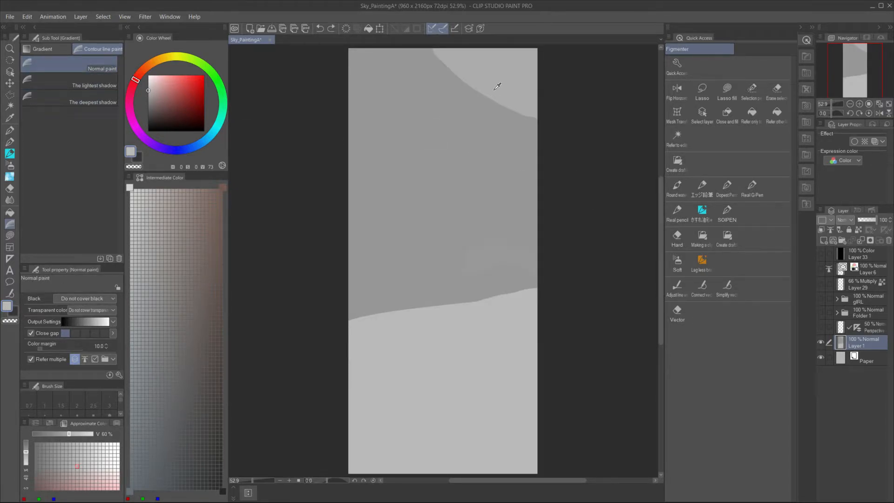
pyautogui.keyDown('alt'); pyautogui.click(495, 91); pyautogui.keyUp('alt')
pyautogui.hotkey('ctrl', 'y')
pyautogui.hotkey('ctrl', 'z')
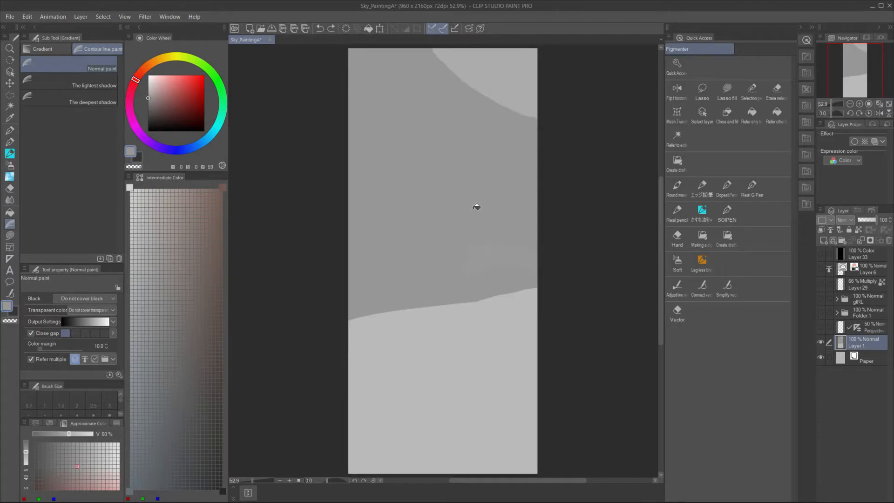
pyautogui.click(522, 68)
pyautogui.scroll(-1, 494, 149)
pyautogui.hotkey('ctrl', 'z')
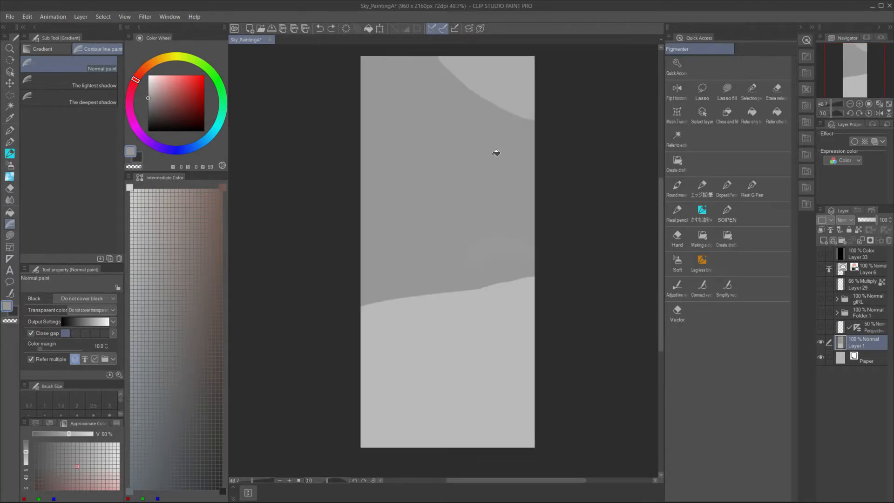
# - Blend the edges between the sky's grey bands into soft transitions with the Blur brush at size 427
pyautogui.click(10, 199)
pyautogui.click(69, 81)
pyautogui.moveTo(389, 110); pyautogui.dragTo(424, 70)
pyautogui.moveTo(522, 298)
pyautogui.mouseDown()
pyautogui.moveTo(296, 305)
pyautogui.moveTo(411, 325)
pyautogui.moveTo(345, 329)
pyautogui.mouseUp()
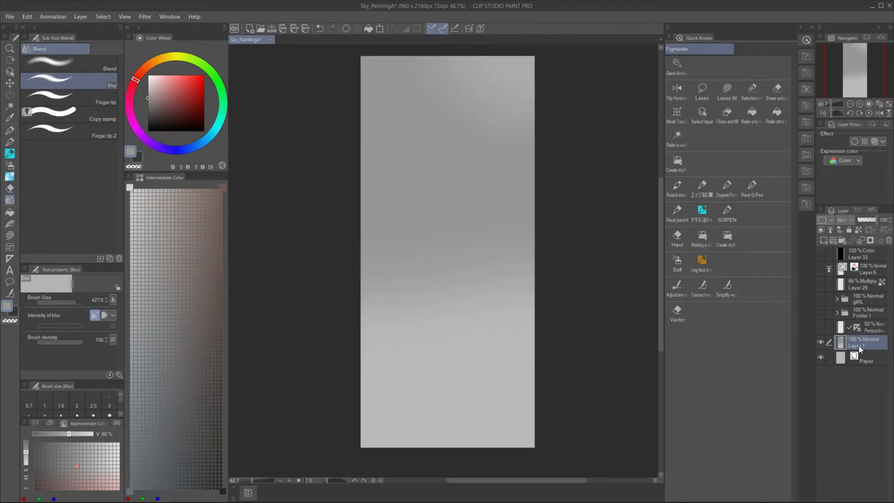
# - Show Layer 6 and the Multiply Layer 29 again over the blurred sky
pyautogui.click(85, 18)
pyautogui.click(820, 268)
pyautogui.click(820, 283)
# - Try adding a Gradient Map correction layer above the blurred sky
pyautogui.click(81, 16)
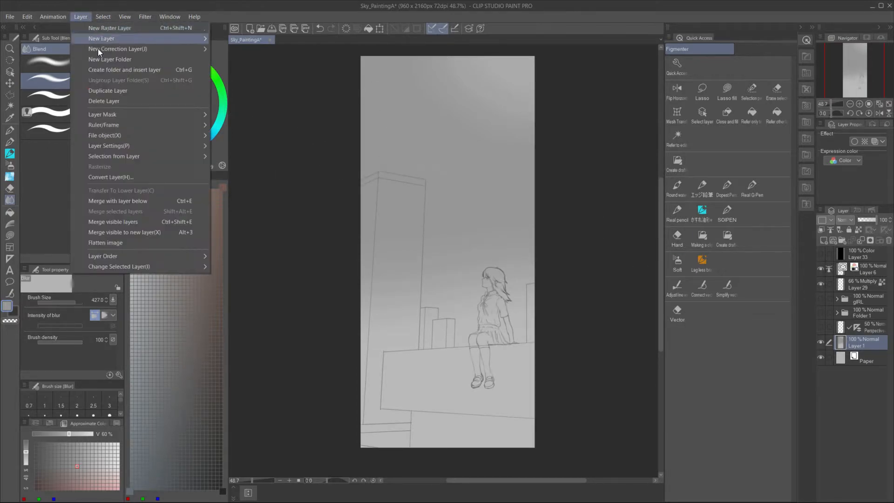
pyautogui.moveTo(103, 49)
pyautogui.click(242, 161)
pyautogui.moveTo(441, 151); pyautogui.dragTo(614, 68)
pyautogui.moveTo(599, 148); pyautogui.dragTo(596, 170)
pyautogui.click(715, 83)
# - Toggle Layer 1's visibility to check the sky and undo the last two layer changes
pyautogui.click(865, 357)
pyautogui.click(820, 342)
pyautogui.click(820, 343)
pyautogui.click(862, 344)
pyautogui.click(838, 240)
pyautogui.click(871, 360)
pyautogui.hotkey('ctrl', 'z')
pyautogui.hotkey('ctrl', 'z')
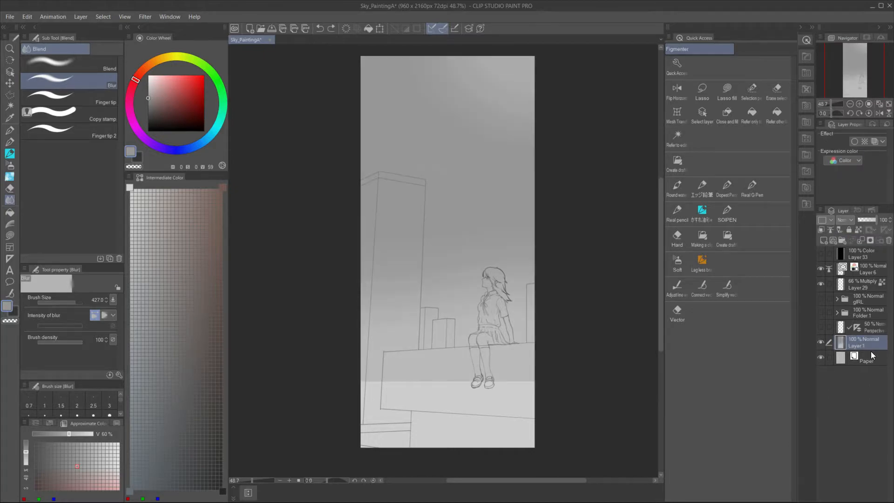
# - Add a Gradient Map correction layer above Layer 1 using the Today gradient from the sky colour set 空の色グラデーションセット ver.2
pyautogui.click(141, 19)
pyautogui.moveTo(81, 18)
pyautogui.moveTo(96, 50)
pyautogui.click(273, 134)
pyautogui.moveTo(598, 153); pyautogui.dragTo(599, 163)
pyautogui.scroll(-3, 599, 163)
pyautogui.click(557, 205)
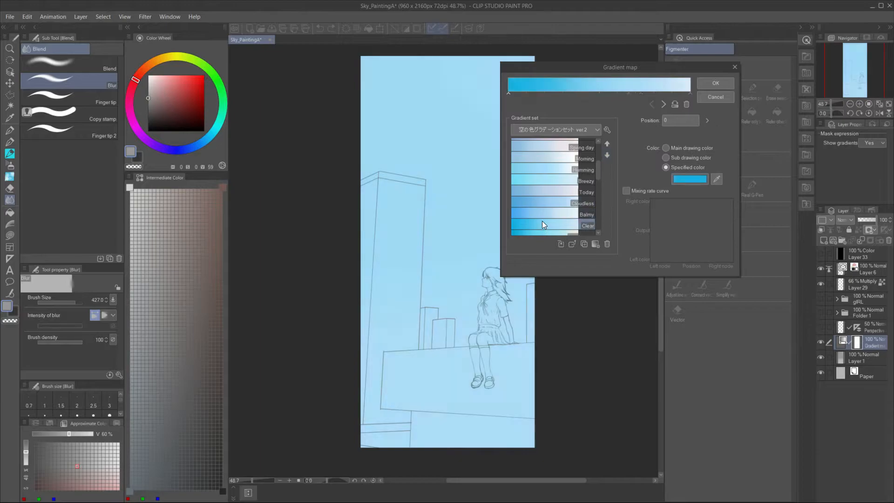
pyautogui.click(566, 188)
pyautogui.click(567, 205)
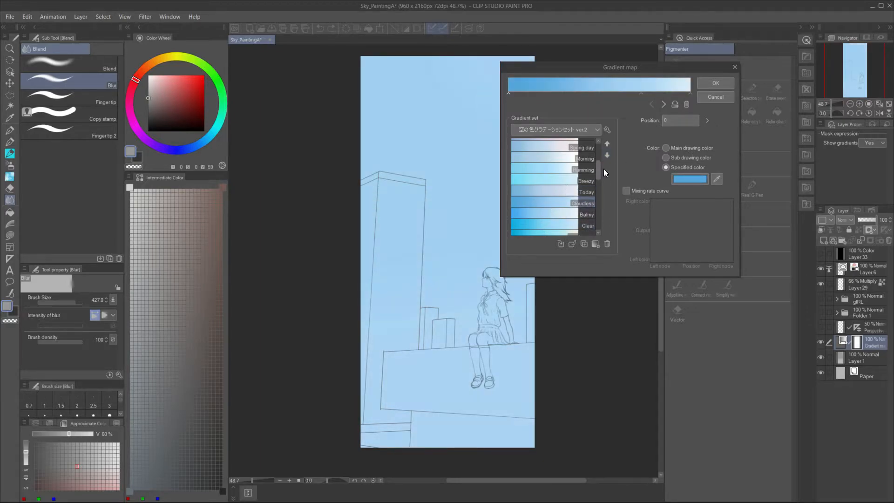
pyautogui.click(556, 194)
pyautogui.click(713, 84)
# - Open Tone Curve for Layer 1 and shape the RGB curve with a raised shadow point and a lowered midtone point
pyautogui.click(125, 17)
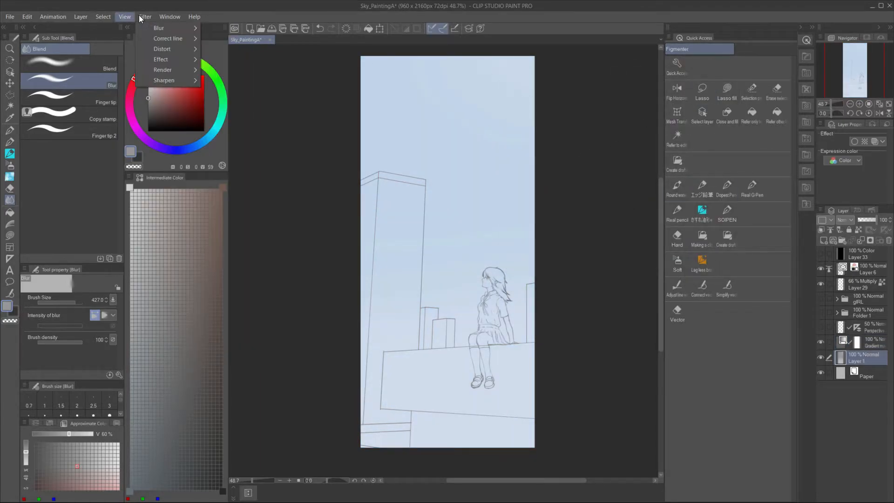
pyautogui.moveTo(99, 24)
pyautogui.moveTo(27, 16)
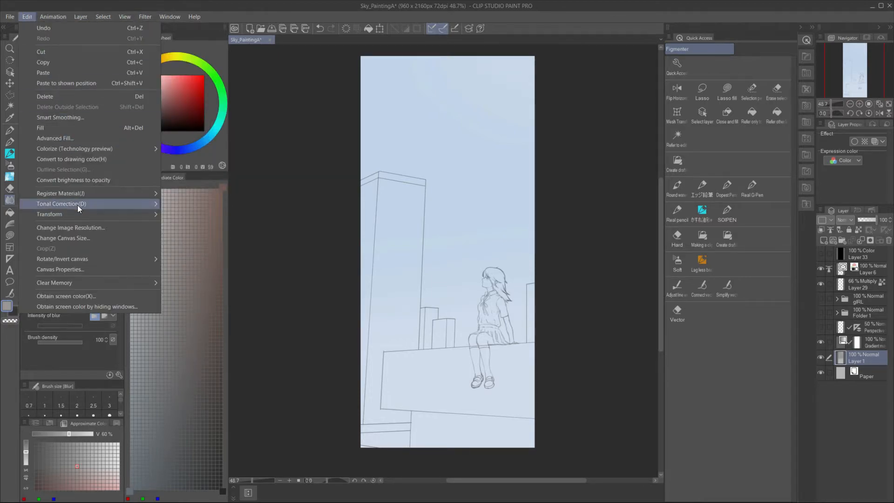
pyautogui.moveTo(130, 212)
pyautogui.click(221, 240)
pyautogui.moveTo(311, 238); pyautogui.dragTo(291, 240)
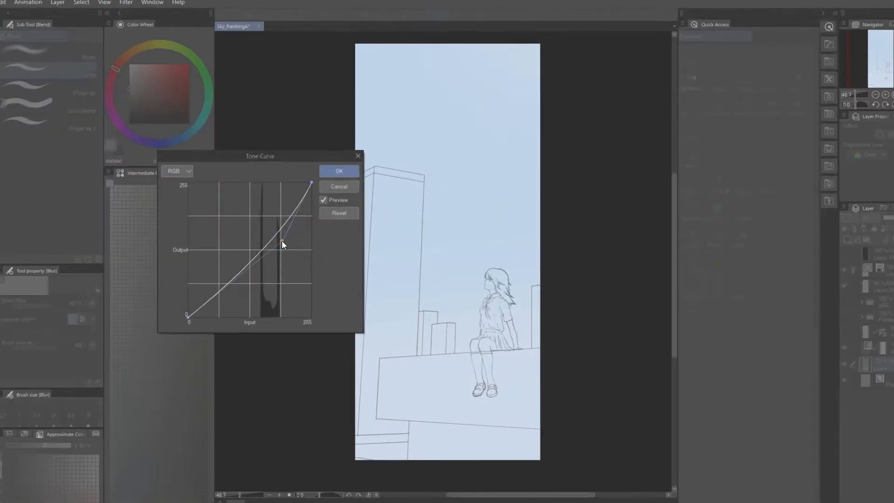
pyautogui.moveTo(233, 293); pyautogui.dragTo(216, 306)
pyautogui.moveTo(280, 247); pyautogui.dragTo(265, 288)
pyautogui.moveTo(187, 317); pyautogui.dragTo(186, 314)
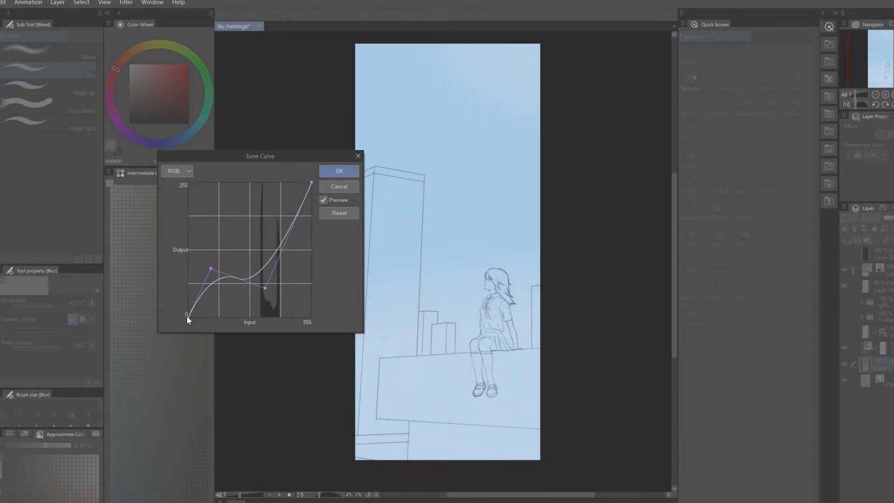
# - Steepen the curve through the histogram's midtones, lower the white endpoint, and apply the Tone Curve to Layer 1
pyautogui.moveTo(211, 269); pyautogui.dragTo(273, 270)
pyautogui.moveTo(263, 303)
pyautogui.mouseDown()
pyautogui.moveTo(251, 304)
pyautogui.moveTo(264, 301)
pyautogui.mouseUp()
pyautogui.click(310, 182)
pyautogui.moveTo(274, 271)
pyautogui.mouseDown()
pyautogui.moveTo(272, 283)
pyautogui.moveTo(272, 265)
pyautogui.mouseUp()
pyautogui.moveTo(311, 227); pyautogui.dragTo(311, 223)
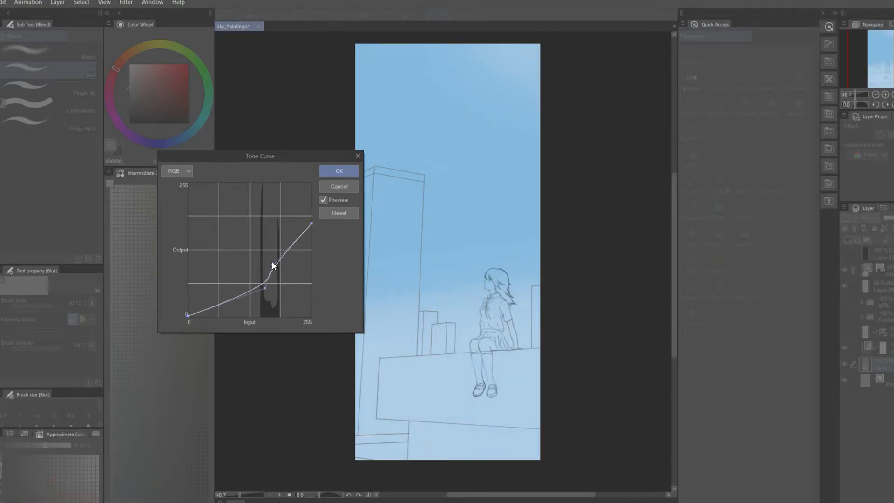
pyautogui.moveTo(267, 288); pyautogui.dragTo(266, 284)
pyautogui.click(339, 171)
# - Toggle the gradient map layer for comparison and shift an input slider toward the dark end in Layer 1's Level Correction
pyautogui.click(882, 347)
pyautogui.click(844, 348)
pyautogui.click(844, 347)
pyautogui.click(881, 364)
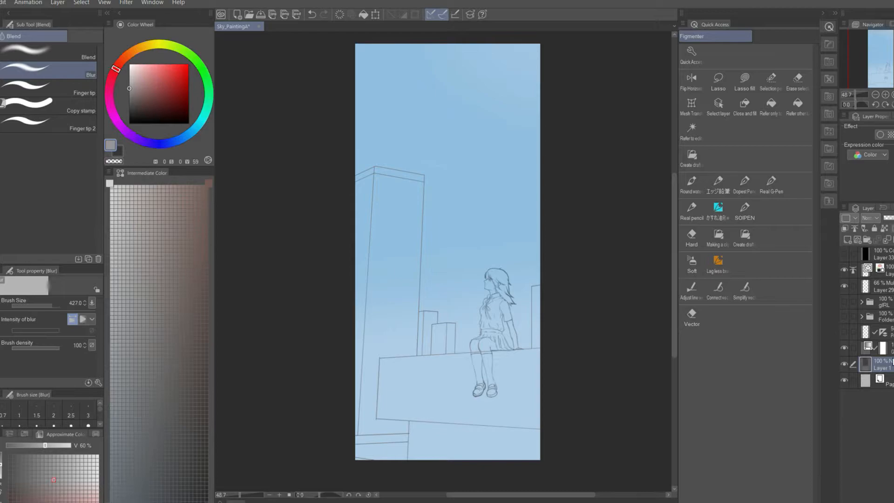
pyautogui.click(3, 2)
pyautogui.moveTo(58, 199)
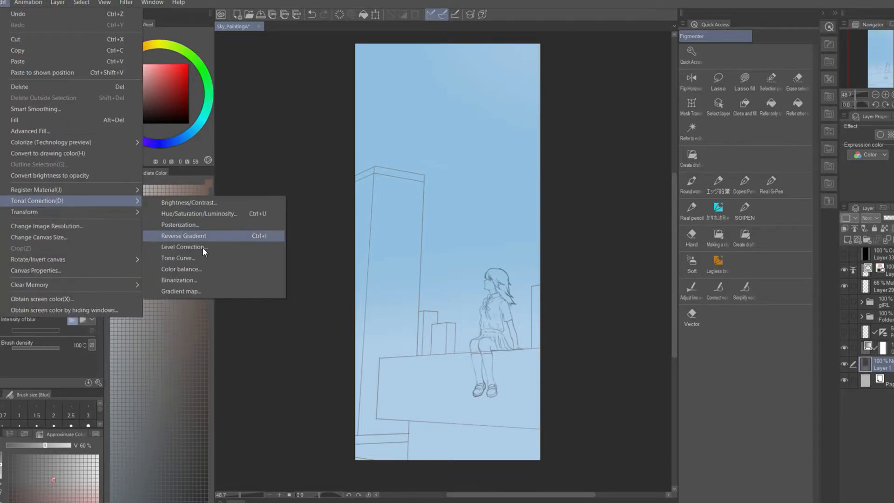
pyautogui.click(203, 237)
pyautogui.moveTo(238, 389); pyautogui.dragTo(215, 381)
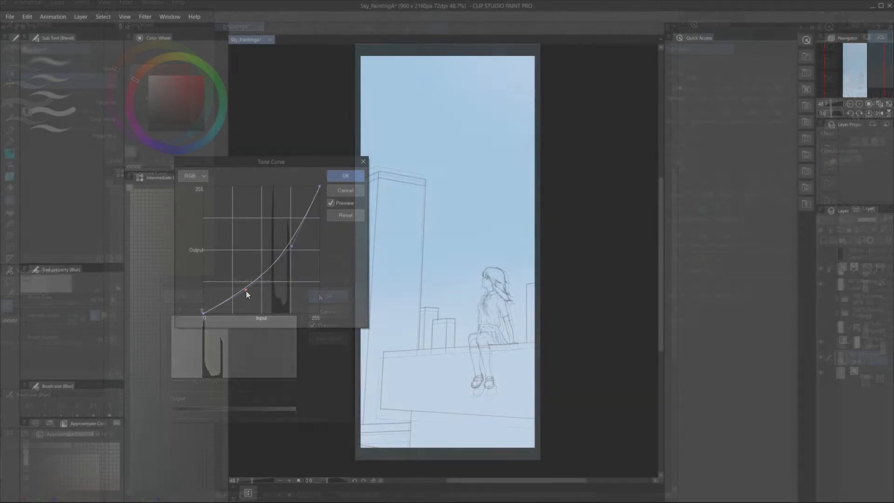
# - Shape Layer 1's RGB tone curve with two low control points and a steep rise through the histogram's range
pyautogui.moveTo(246, 291); pyautogui.dragTo(226, 267)
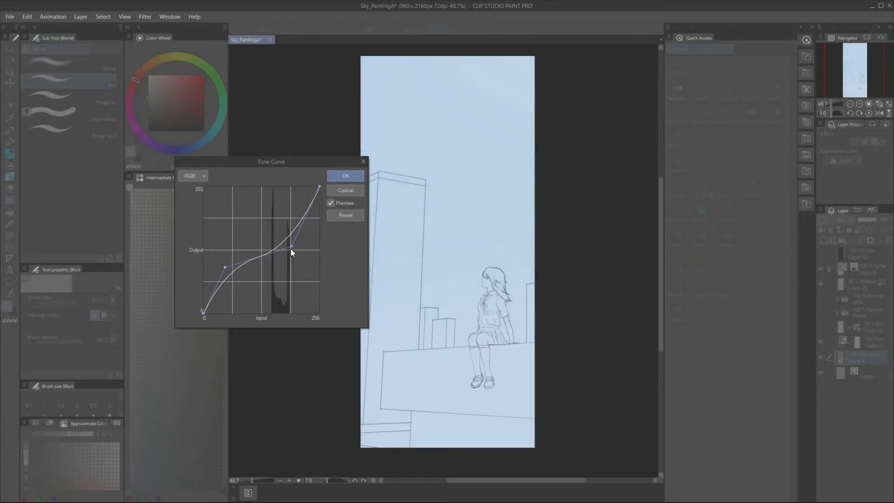
pyautogui.moveTo(286, 222); pyautogui.dragTo(276, 286)
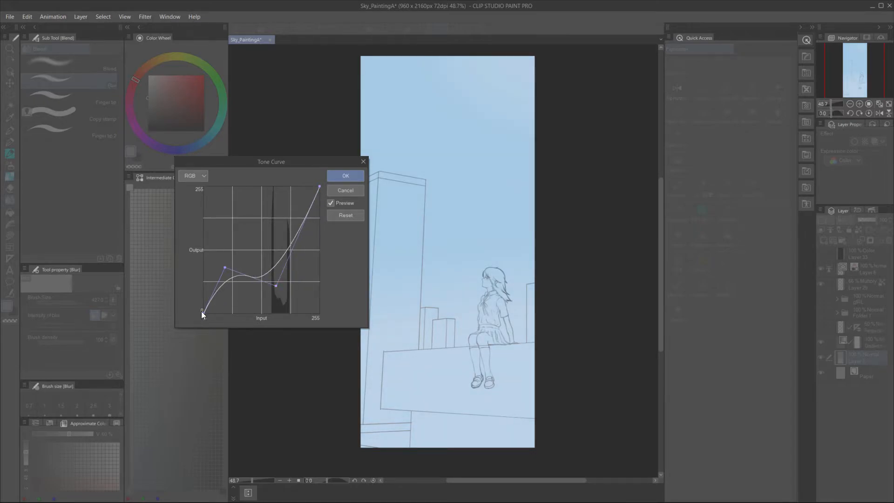
pyautogui.moveTo(226, 269); pyautogui.dragTo(268, 303)
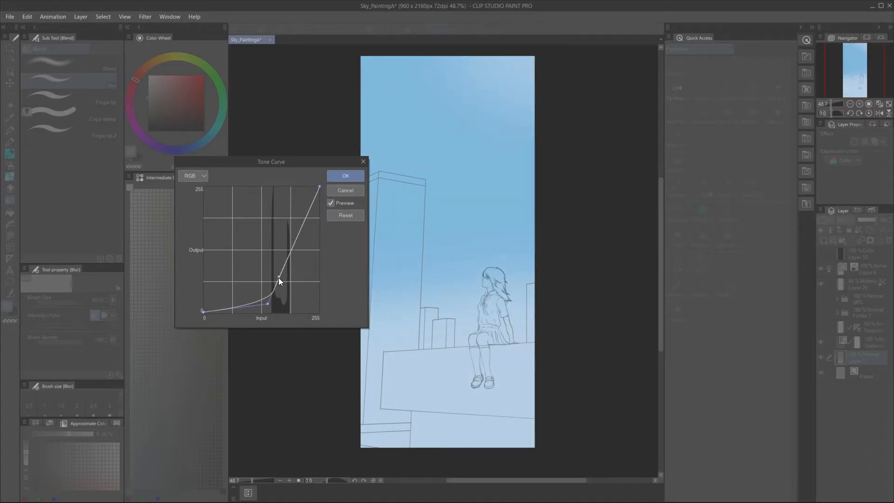
pyautogui.moveTo(279, 277)
pyautogui.mouseDown()
pyautogui.moveTo(282, 252)
pyautogui.moveTo(283, 269)
pyautogui.mouseUp()
pyautogui.moveTo(269, 304); pyautogui.dragTo(275, 298)
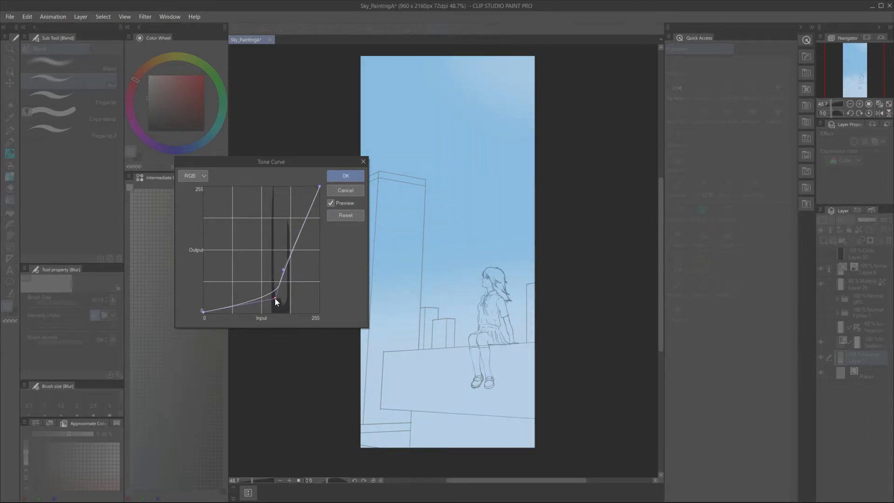
# - Lower the curve's white endpoint, reposition the two midtone points close together, and apply the Tone Curve to Layer 1
pyautogui.moveTo(319, 187); pyautogui.dragTo(283, 232)
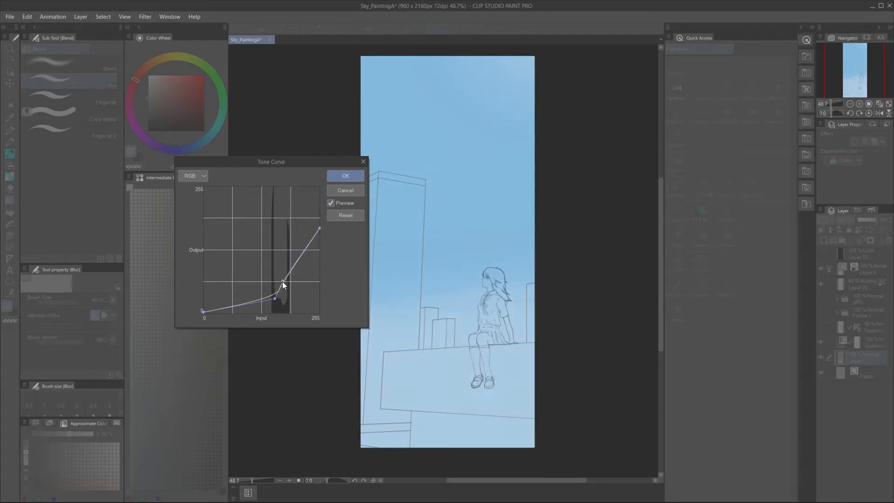
pyautogui.moveTo(282, 282); pyautogui.dragTo(282, 270)
pyautogui.moveTo(277, 296); pyautogui.dragTo(283, 274)
pyautogui.moveTo(319, 226); pyautogui.dragTo(331, 217)
pyautogui.moveTo(283, 273); pyautogui.dragTo(276, 283)
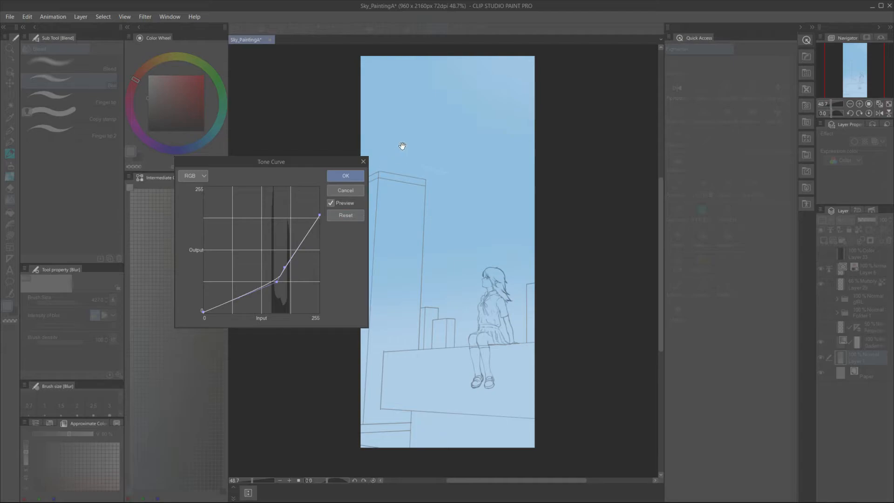
pyautogui.click(334, 176)
# - Apply a Level Correction to Layer 1 that narrows the input range around the histogram and shifts the midtone slightly darker
pyautogui.click(877, 341)
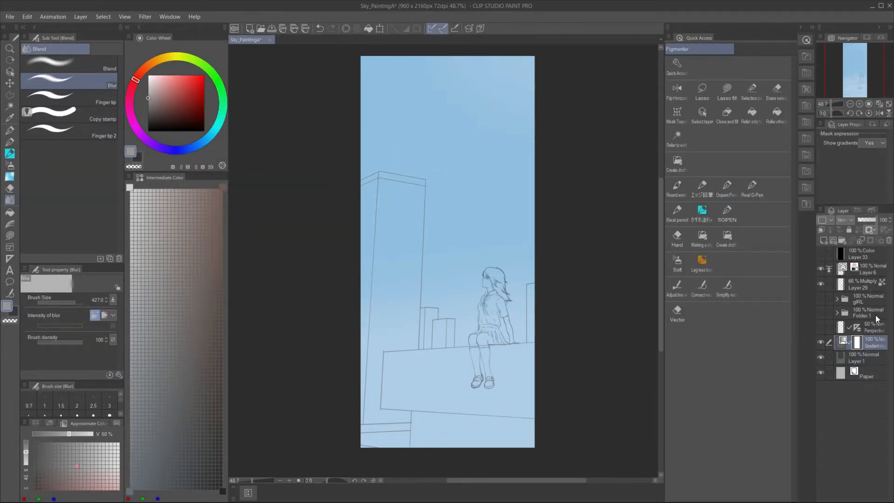
pyautogui.moveTo(870, 221); pyautogui.dragTo(881, 219)
pyautogui.click(868, 358)
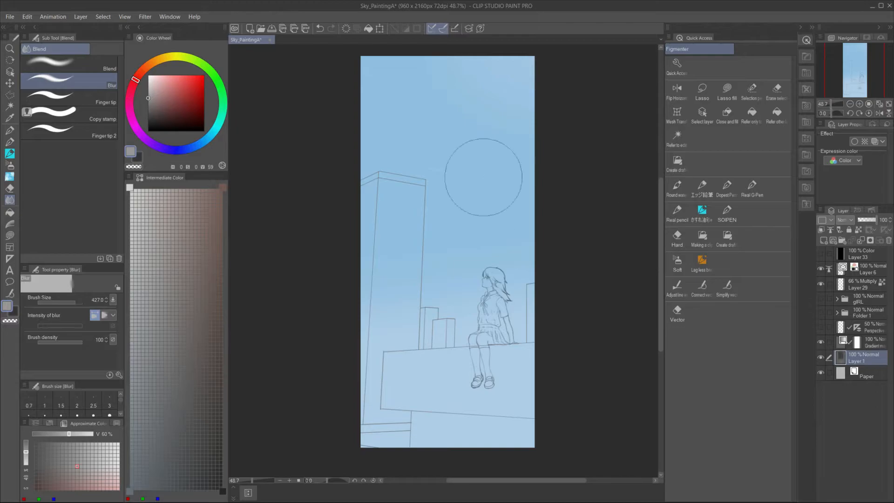
pyautogui.click(52, 16)
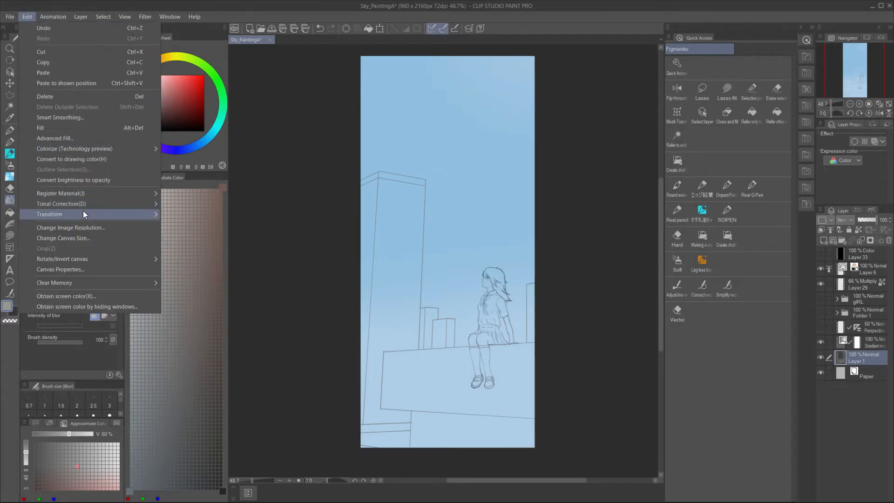
pyautogui.click(217, 237)
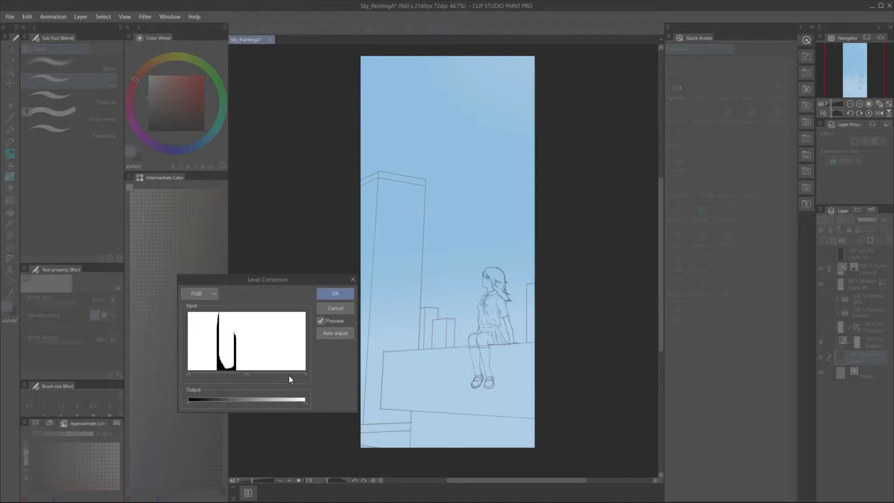
pyautogui.moveTo(305, 374); pyautogui.dragTo(210, 371)
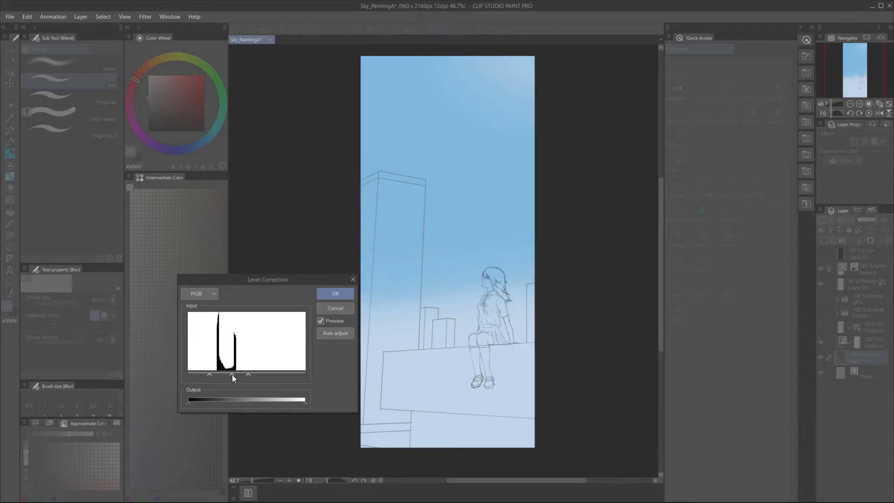
pyautogui.moveTo(229, 373); pyautogui.dragTo(228, 374)
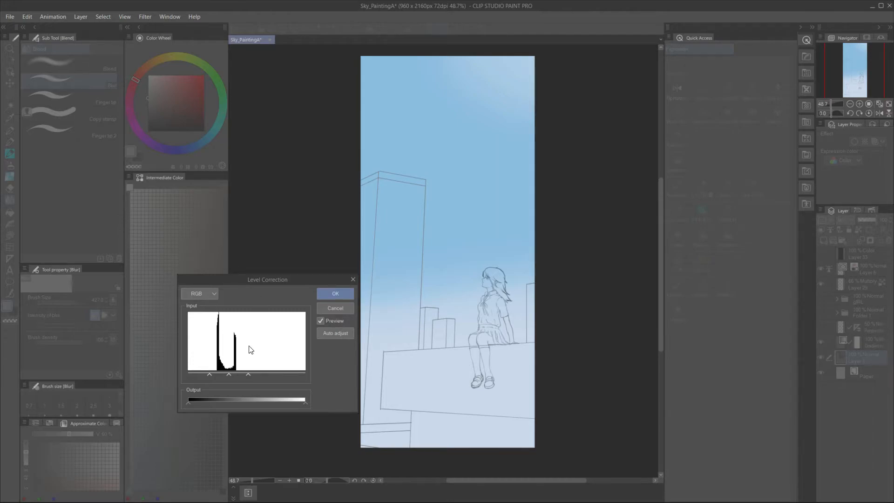
pyautogui.click(323, 303)
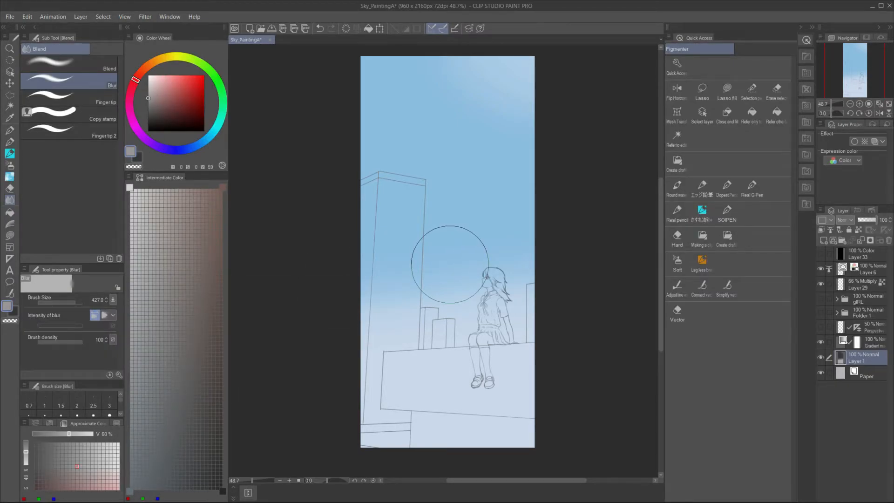
# - Lower the saturation of Layer 1 with Hue/Saturation/Luminosity
pyautogui.hotkey('ctrl', 'u')
pyautogui.moveTo(515, 133); pyautogui.dragTo(484, 133)
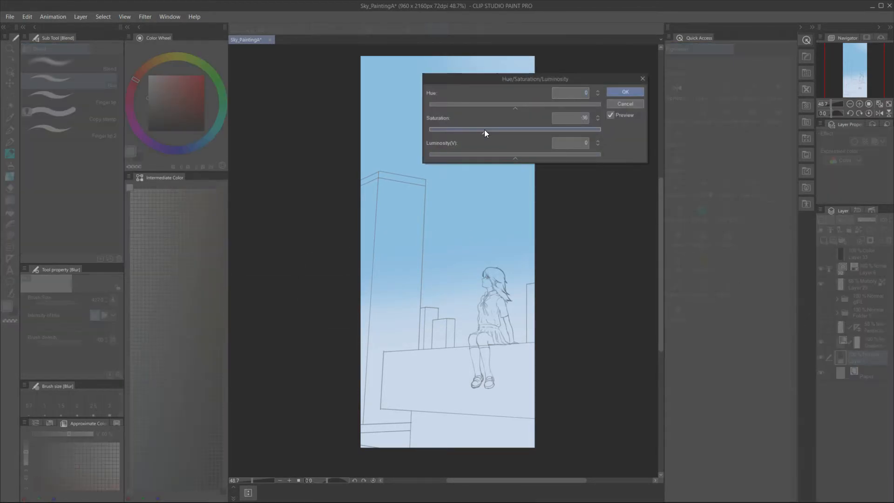
pyautogui.click(621, 93)
# - Create a new layer above Layer 1 and switch to the decoration cloud brushes
pyautogui.click(823, 240)
pyautogui.click(10, 176)
pyautogui.click(448, 122)
pyautogui.hotkey('ctrl', 'z')
pyautogui.keyDown('ctrl'); pyautogui.keyDown('alt'); pyautogui.moveTo(428, 120); pyautogui.dragTo(462, 121); pyautogui.keyUp('alt'); pyautogui.keyUp('ctrl')
pyautogui.click(447, 123)
pyautogui.hotkey('ctrl', 'z')
pyautogui.moveTo(370, 117)
pyautogui.mouseDown()
pyautogui.moveTo(457, 104)
pyautogui.moveTo(487, 91)
pyautogui.moveTo(422, 120)
pyautogui.moveTo(463, 111)
pyautogui.mouseUp()
pyautogui.hotkey('ctrl', 'z')
pyautogui.click(479, 96)
pyautogui.hotkey('ctrl', 'z')
# - Paint a wispy horizontal cloud just above the girl's head with the 遠くの雲 brush
pyautogui.click(69, 104)
pyautogui.hotkey('ctrl', 'z')
pyautogui.keyDown('ctrl'); pyautogui.keyDown('alt'); pyautogui.moveTo(431, 163); pyautogui.dragTo(443, 163); pyautogui.keyUp('alt'); pyautogui.keyUp('ctrl')
pyautogui.moveTo(429, 251); pyautogui.dragTo(503, 249)
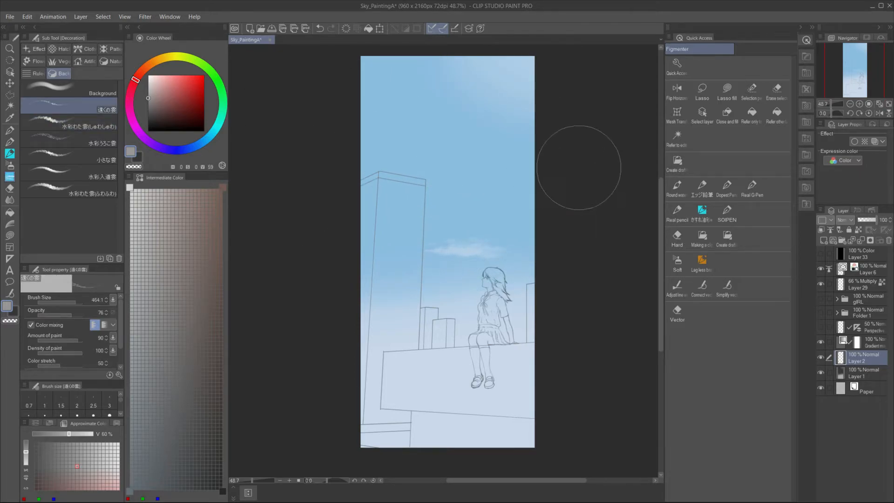
# - On another new layer, paint a large cloud above the tall tower and a small one at the right canvas edge using 小さな雲
pyautogui.click(84, 155)
pyautogui.hotkey('ctrl', 'shift', 'n')
pyautogui.moveTo(422, 134); pyautogui.dragTo(454, 126)
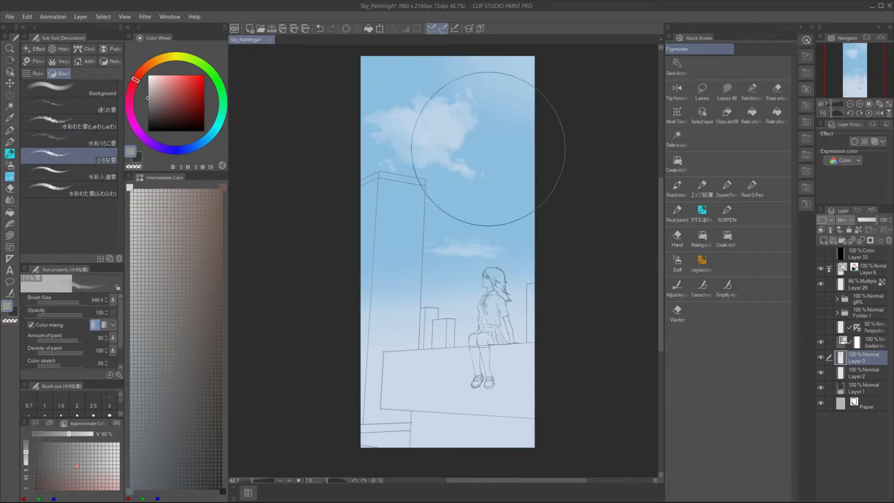
pyautogui.click(539, 178)
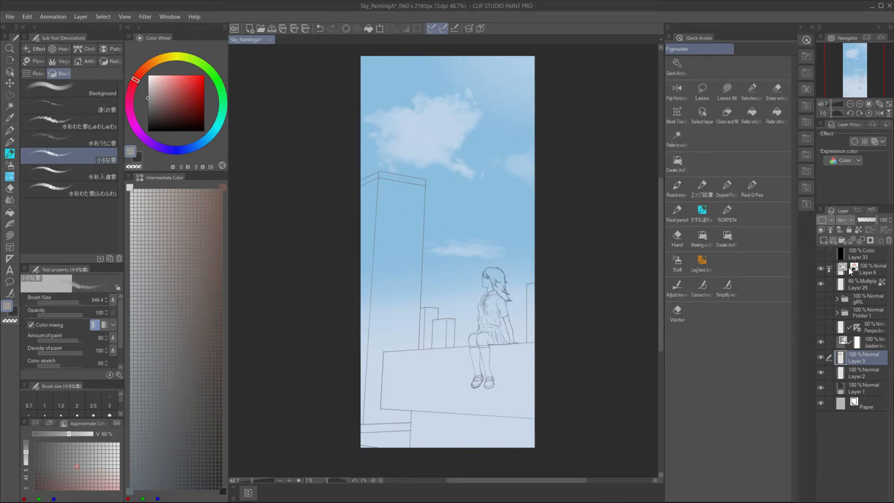
# - Lock the upper clouds' transparent pixels and paint white highlights along their tops with a smaller 小さな雲 brush
pyautogui.click(858, 230)
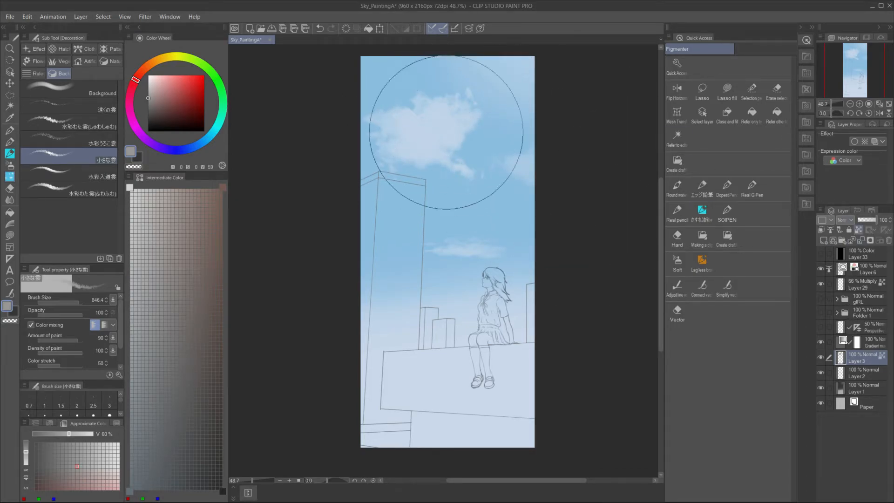
pyautogui.click(148, 75)
pyautogui.click(445, 102)
pyautogui.click(462, 103)
pyautogui.hotkey('ctrl', 'z')
pyautogui.keyDown('ctrl'); pyautogui.keyDown('alt'); pyautogui.moveTo(489, 112); pyautogui.dragTo(471, 112); pyautogui.keyUp('alt'); pyautogui.keyUp('ctrl')
pyautogui.click(485, 109)
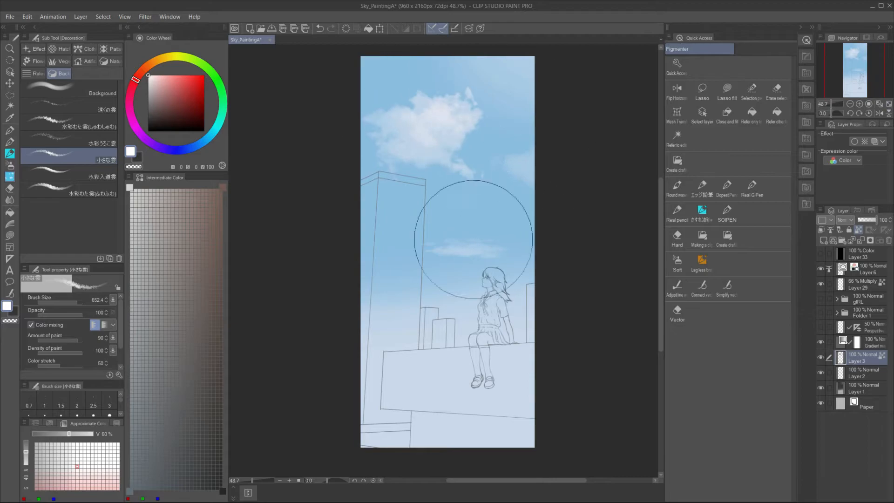
# - Brighten the distant cloud on Layer 2 with white, and shade the undersides of Layer 3's clouds with black
pyautogui.click(869, 378)
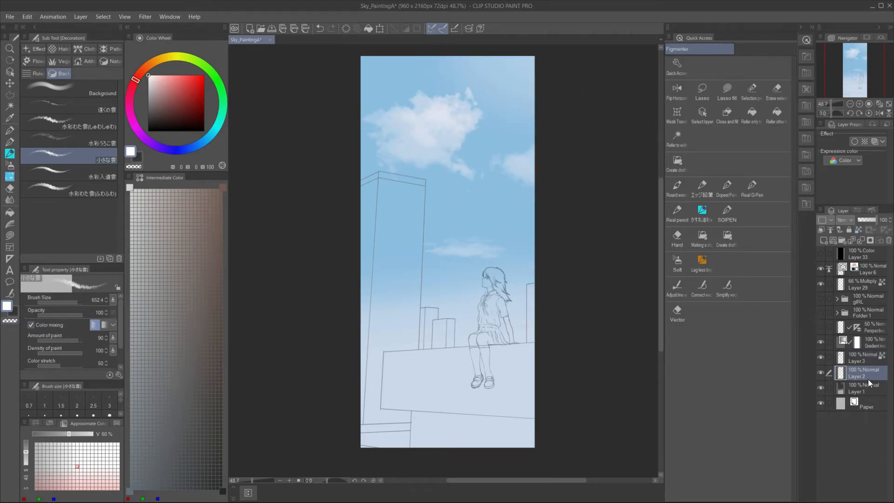
pyautogui.keyDown('ctrl'); pyautogui.keyDown('alt'); pyautogui.moveTo(497, 247); pyautogui.dragTo(477, 247); pyautogui.keyUp('alt'); pyautogui.keyUp('ctrl')
pyautogui.click(857, 358)
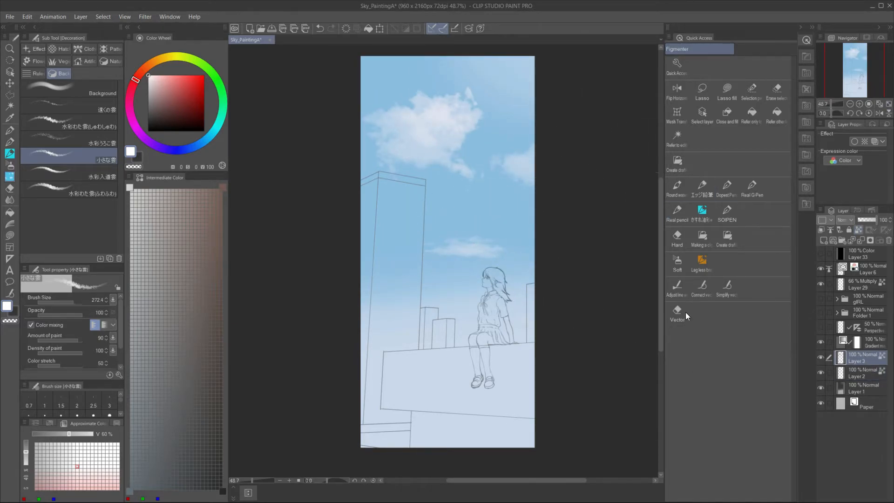
pyautogui.click(149, 131)
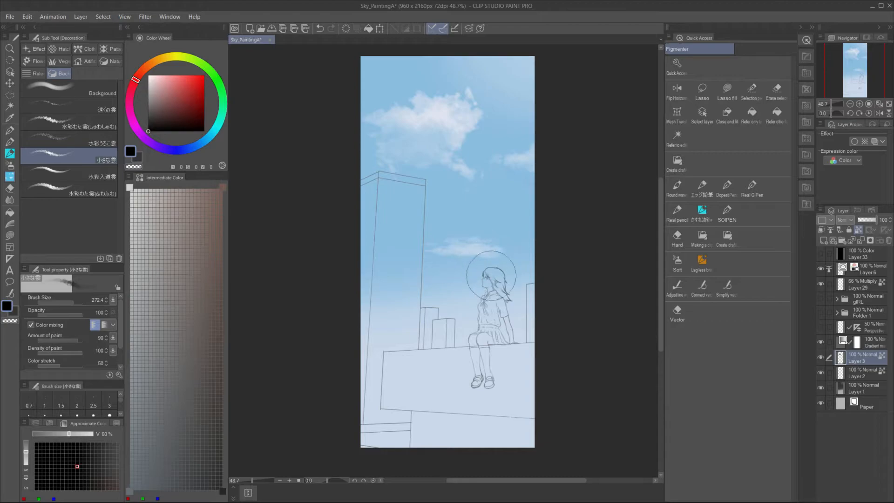
pyautogui.click(857, 388)
pyautogui.click(727, 214)
pyautogui.click(454, 290)
pyautogui.hotkey('ctrl', 'z')
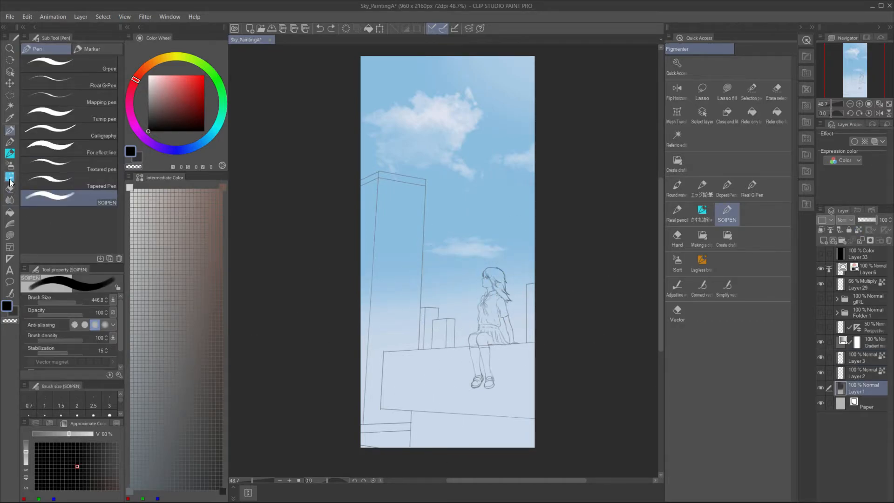
# - Brush faint wispy cloud texture into the lower sky on Layer 1 with the 遠くの雲 brush
pyautogui.click(9, 177)
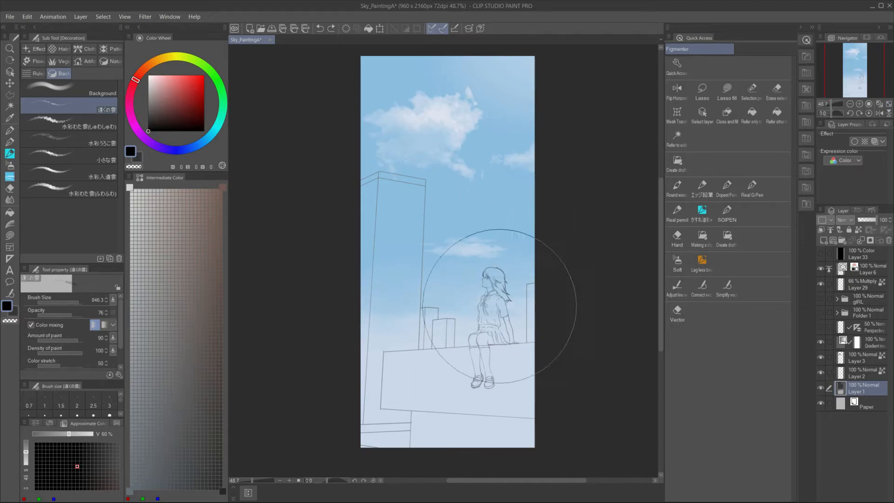
pyautogui.keyDown('alt'); pyautogui.click(463, 120); pyautogui.keyUp('alt')
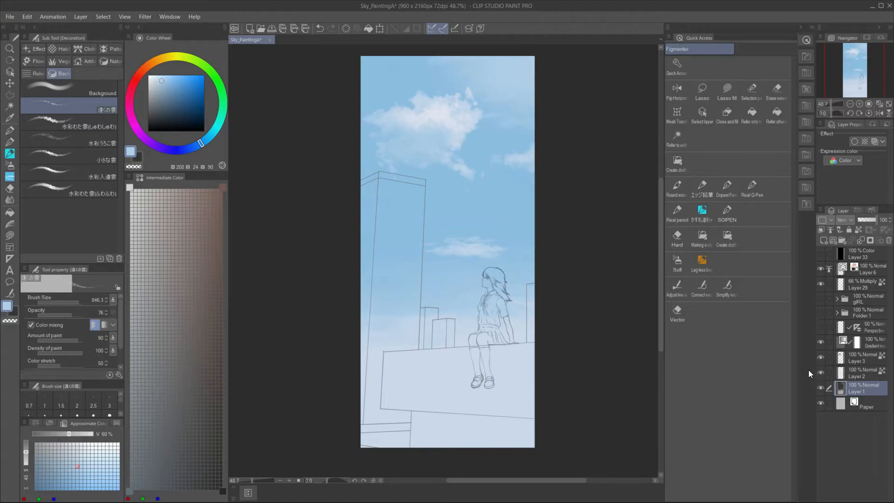
pyautogui.click(863, 373)
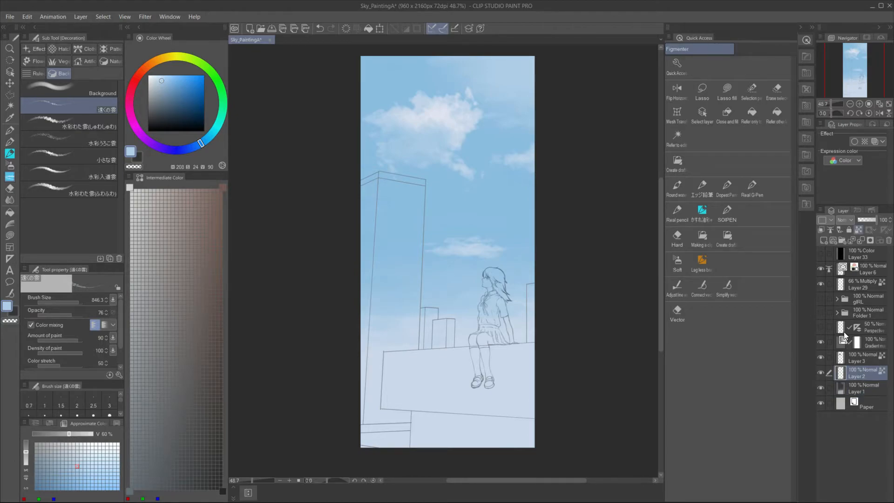
# - Show the buildings in Folder 1, expand that folder, and collapse its nested Folder 5
pyautogui.click(822, 314)
pyautogui.click(861, 316)
pyautogui.click(837, 313)
pyautogui.scroll(-1, 857, 391)
pyautogui.click(843, 404)
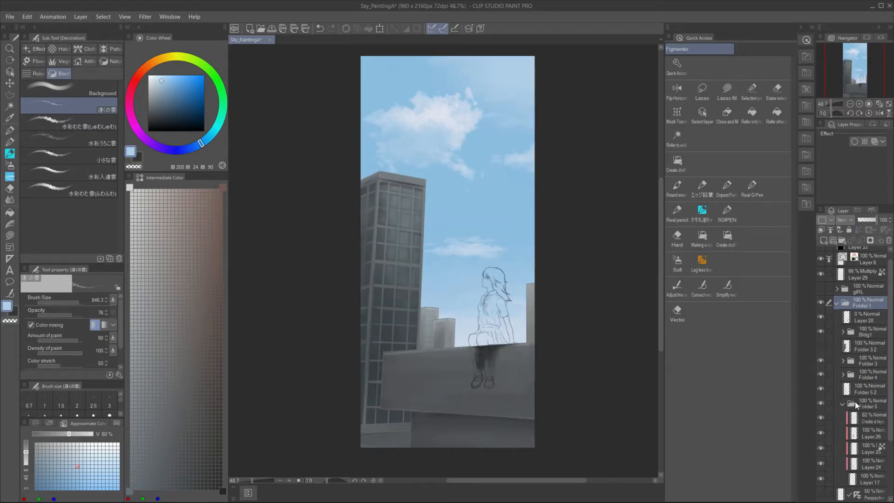
pyautogui.scroll(-2, 846, 403)
pyautogui.click(857, 418)
pyautogui.click(842, 344)
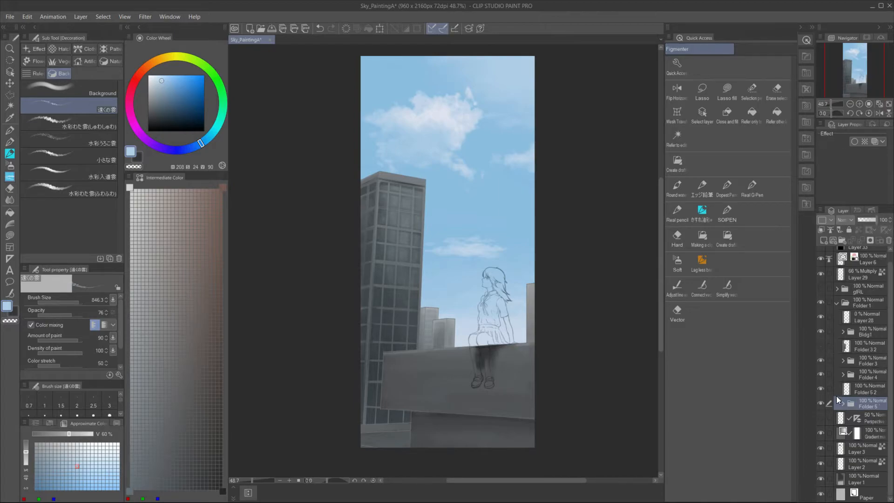
# - Turn on the Folder 3 2 layer and select Layer 14 inside the Bldg1 folder
pyautogui.click(820, 346)
pyautogui.keyDown('ctrl'); pyautogui.keyDown('shift'); pyautogui.click(523, 422); pyautogui.keyUp('shift'); pyautogui.keyUp('ctrl')
pyautogui.click(861, 449)
pyautogui.keyDown('ctrl'); pyautogui.keyDown('shift'); pyautogui.click(519, 393); pyautogui.keyUp('shift'); pyautogui.keyUp('ctrl')
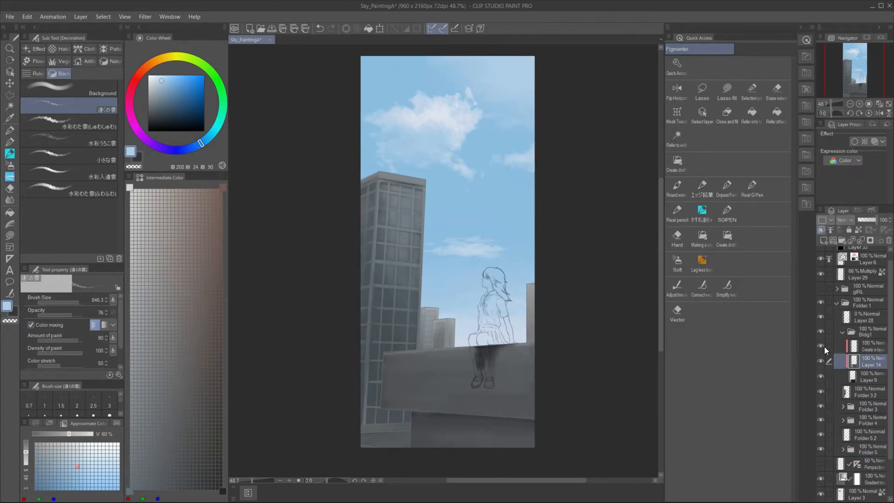
pyautogui.click(870, 376)
pyautogui.click(862, 362)
# - Raise the saturation and luminosity of the concrete ledge on Layer 14 with Hue/Saturation/Luminosity
pyautogui.hotkey('ctrl', 'u')
pyautogui.click(552, 155)
pyautogui.click(533, 131)
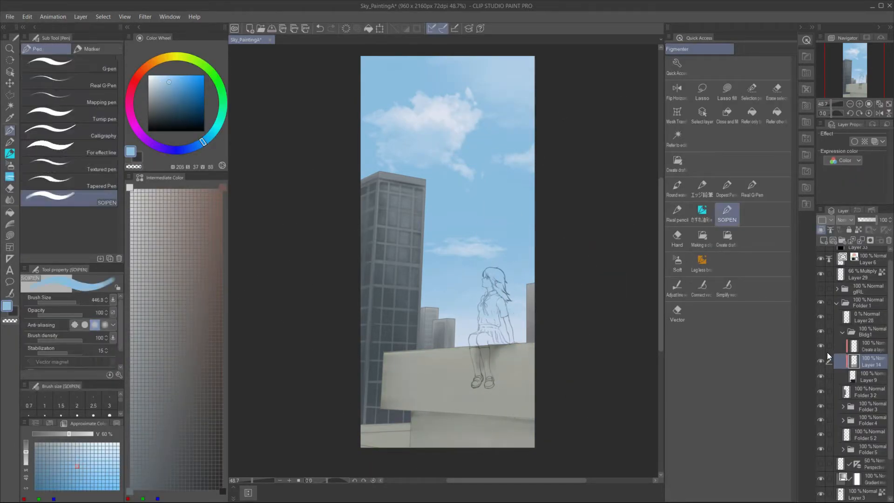
# - Set the corner colours of the intermediate colour grid, including beige, sky blue and white, and pick a dark blue-grey from it
pyautogui.click(223, 187)
pyautogui.click(129, 187)
pyautogui.click(129, 491)
pyautogui.click(152, 120)
pyautogui.click(223, 492)
pyautogui.moveTo(305, 123); pyautogui.dragTo(268, 123)
pyautogui.click(217, 444)
# - Paint blue-grey shadows under the girl's legs and on the lower wall of the ledge with the かすれ油彩■リメイク brush
pyautogui.moveTo(420, 418); pyautogui.dragTo(436, 419)
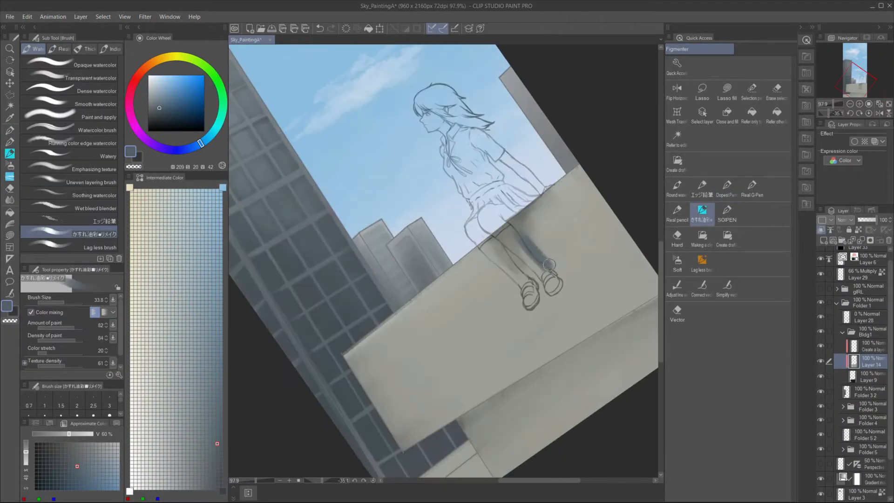
pyautogui.moveTo(529, 256); pyautogui.dragTo(563, 284)
pyautogui.moveTo(514, 242)
pyautogui.mouseDown()
pyautogui.moveTo(545, 312)
pyautogui.moveTo(577, 322)
pyautogui.moveTo(547, 343)
pyautogui.mouseUp()
pyautogui.hotkey('ctrl', 'z')
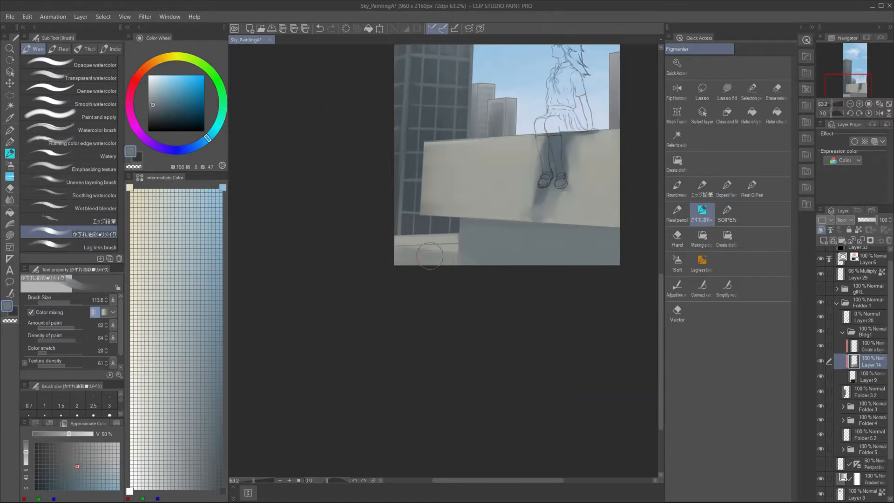
pyautogui.keyDown('alt'); pyautogui.click(456, 273); pyautogui.keyUp('alt')
pyautogui.keyDown('alt'); pyautogui.click(475, 254); pyautogui.keyUp('alt')
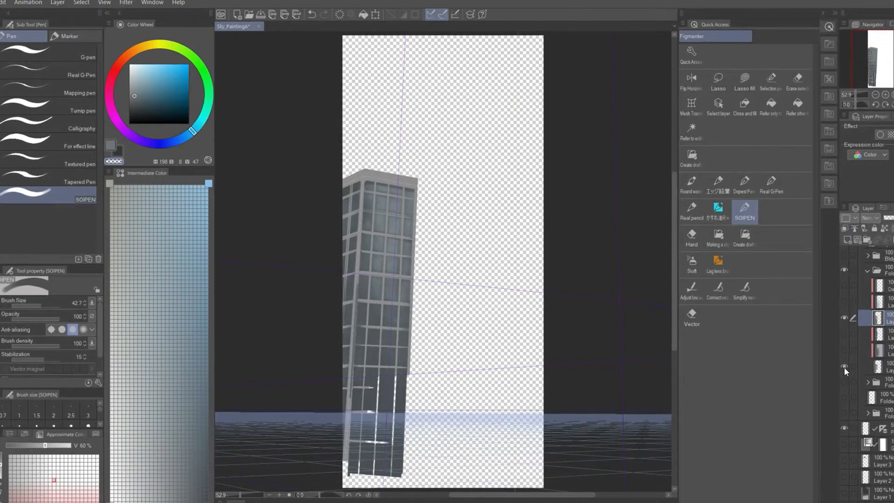
# - Toggle the visibility of the tall tower's layers and the perspective ruler to examine the window facade in isolation
pyautogui.click(845, 368)
pyautogui.click(845, 429)
pyautogui.click(845, 367)
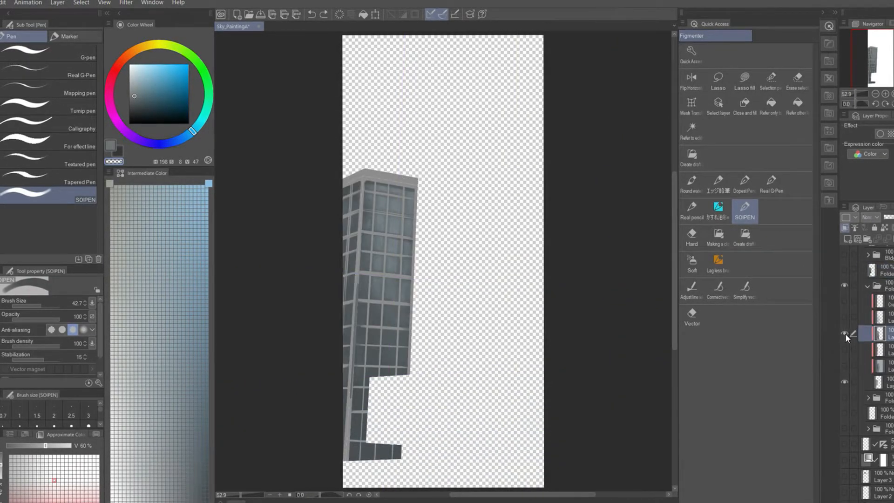
pyautogui.click(845, 460)
pyautogui.click(843, 311)
pyautogui.click(844, 326)
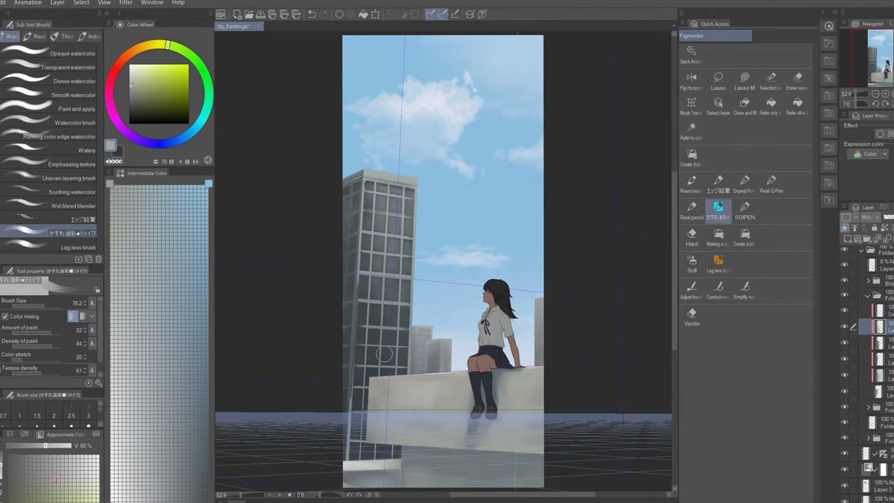
# - Paint blues sampled from the sky over the tall tower's windows as reflections with the 遠くの雲 cloud brush
pyautogui.click(885, 228)
pyautogui.keyDown('alt'); pyautogui.click(465, 224); pyautogui.keyUp('alt')
pyautogui.moveTo(389, 199); pyautogui.dragTo(345, 303)
pyautogui.keyDown('alt'); pyautogui.click(386, 244); pyautogui.keyUp('alt')
pyautogui.moveTo(349, 195)
pyautogui.mouseDown()
pyautogui.moveTo(364, 359)
pyautogui.moveTo(389, 358)
pyautogui.mouseUp()
pyautogui.scroll(5, 406, 295)
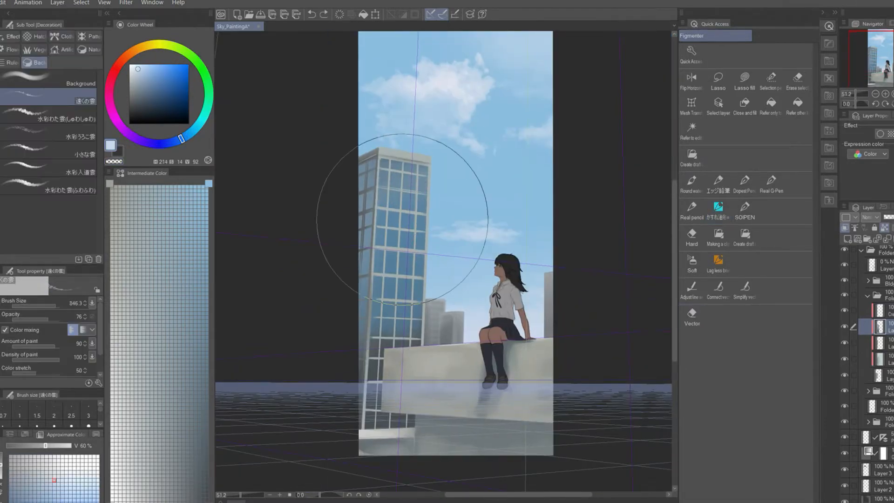
# - Add diagonal light streaks across the tower's windows with the Highlight airbrush and turn off snapping to the rulers
pyautogui.press('.')
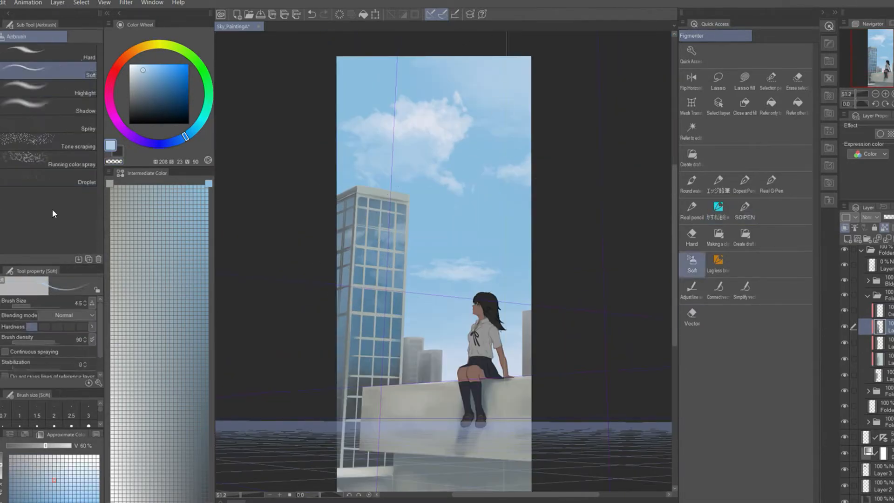
pyautogui.click(48, 89)
pyautogui.moveTo(409, 198); pyautogui.dragTo(354, 303)
pyautogui.hotkey('ctrl', '1')
pyautogui.hotkey('ctrl', '2')
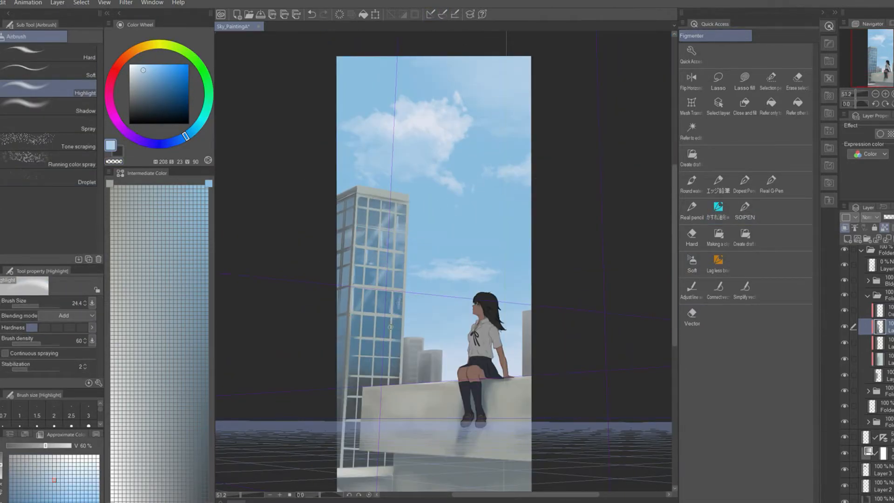
# - Paint sampled blues and greys over the narrow side face of the tower with the かすれ油彩■リメイク brush
pyautogui.scroll(1, 399, 240)
pyautogui.keyDown('alt'); pyautogui.click(391, 275); pyautogui.keyUp('alt')
pyautogui.moveTo(336, 272); pyautogui.dragTo(331, 326)
pyautogui.press('p')
pyautogui.keyDown('alt'); pyautogui.click(333, 326); pyautogui.keyUp('alt')
pyautogui.press('b')
pyautogui.keyDown('alt'); pyautogui.click(345, 183); pyautogui.keyUp('alt')
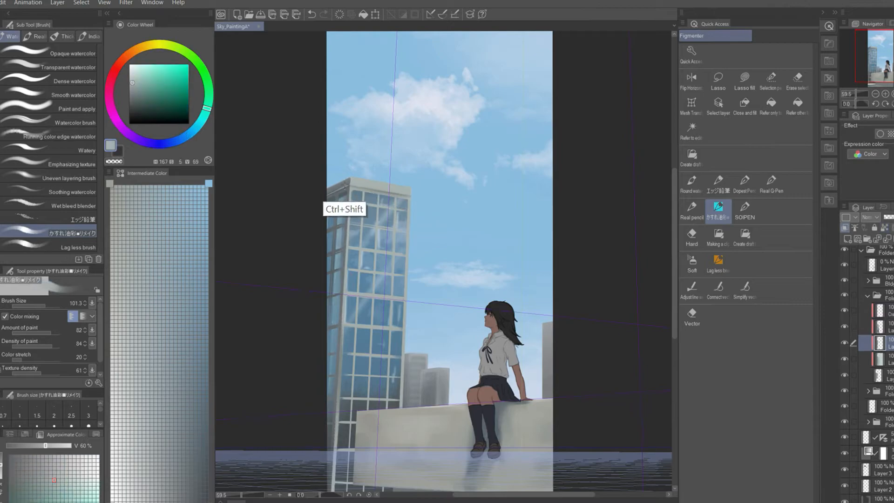
# - Add a new layer among the tower's layers and try a stroke of sampled sky blue on it
pyautogui.keyDown('ctrl'); pyautogui.keyDown('shift'); pyautogui.click(344, 183); pyautogui.keyUp('shift'); pyautogui.keyUp('ctrl')
pyautogui.moveTo(451, 412); pyautogui.dragTo(462, 337)
pyautogui.moveTo(463, 251); pyautogui.dragTo(463, 337)
pyautogui.click(876, 311)
pyautogui.hotkey('ctrl', 'shift', 'n')
pyautogui.keyDown('alt'); pyautogui.click(418, 224); pyautogui.keyUp('alt')
pyautogui.hotkey('ctrl', 'z')
# - Shade the tower's roof edge and upper window frames with sampled greys on the tower's frame layer
pyautogui.click(871, 359)
pyautogui.keyDown('alt'); pyautogui.click(412, 203); pyautogui.keyUp('alt')
pyautogui.moveTo(422, 201); pyautogui.dragTo(368, 196)
pyautogui.keyDown('alt'); pyautogui.click(375, 195); pyautogui.keyUp('alt')
pyautogui.moveTo(386, 261); pyautogui.dragTo(372, 367)
pyautogui.keyDown('alt'); pyautogui.click(354, 257); pyautogui.keyUp('alt')
# - Paint sampled light greys over the lower window frames and the base of the tower below the ledge
pyautogui.moveTo(511, 425); pyautogui.dragTo(515, 341)
pyautogui.keyDown('alt'); pyautogui.click(515, 341); pyautogui.keyUp('alt')
pyautogui.moveTo(496, 148)
pyautogui.mouseDown()
pyautogui.moveTo(497, 230)
pyautogui.moveTo(496, 148)
pyautogui.mouseUp()
pyautogui.moveTo(419, 122)
pyautogui.mouseDown()
pyautogui.moveTo(386, 149)
pyautogui.moveTo(381, 322)
pyautogui.moveTo(416, 203)
pyautogui.mouseUp()
pyautogui.keyDown('alt'); pyautogui.click(373, 280); pyautogui.keyUp('alt')
pyautogui.keyDown('alt'); pyautogui.click(386, 349); pyautogui.keyUp('alt')
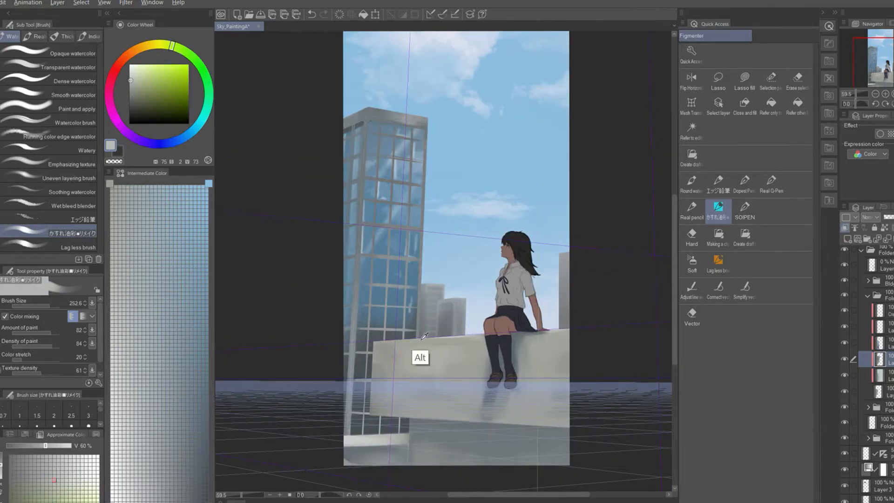
pyautogui.keyDown('alt'); pyautogui.click(386, 326); pyautogui.keyUp('alt')
pyautogui.keyDown('ctrl'); pyautogui.keyDown('shift'); pyautogui.click(401, 318); pyautogui.keyUp('shift'); pyautogui.keyUp('ctrl')
pyautogui.press('b')
pyautogui.moveTo(358, 419); pyautogui.dragTo(387, 454)
pyautogui.keyDown('alt'); pyautogui.click(380, 319); pyautogui.keyUp('alt')
# - Undo the last stroke and repaint the tower's front frame with grey sampled from the facade
pyautogui.moveTo(462, 273)
pyautogui.mouseDown()
pyautogui.moveTo(459, 241)
pyautogui.moveTo(489, 241)
pyautogui.mouseUp()
pyautogui.hotkey('ctrl', 'z')
pyautogui.moveTo(414, 196); pyautogui.dragTo(386, 335)
pyautogui.moveTo(396, 216); pyautogui.dragTo(421, 213)
pyautogui.keyDown('alt'); pyautogui.click(422, 213); pyautogui.keyUp('alt')
pyautogui.press('b')
pyautogui.moveTo(454, 140)
pyautogui.mouseDown()
pyautogui.moveTo(424, 172)
pyautogui.moveTo(452, 142)
pyautogui.mouseUp()
# - Draw straight grey strokes down both outer vertical edges of the tower with the かすれ油彩■リメイク brush
pyautogui.click(464, 162)
pyautogui.keyDown('shift'); pyautogui.click(448, 437); pyautogui.keyUp('shift')
pyautogui.click(378, 174)
pyautogui.keyDown('shift'); pyautogui.click(369, 375); pyautogui.keyUp('shift')
pyautogui.keyDown('alt'); pyautogui.click(391, 313); pyautogui.keyUp('alt')
pyautogui.moveTo(447, 342); pyautogui.dragTo(419, 343)
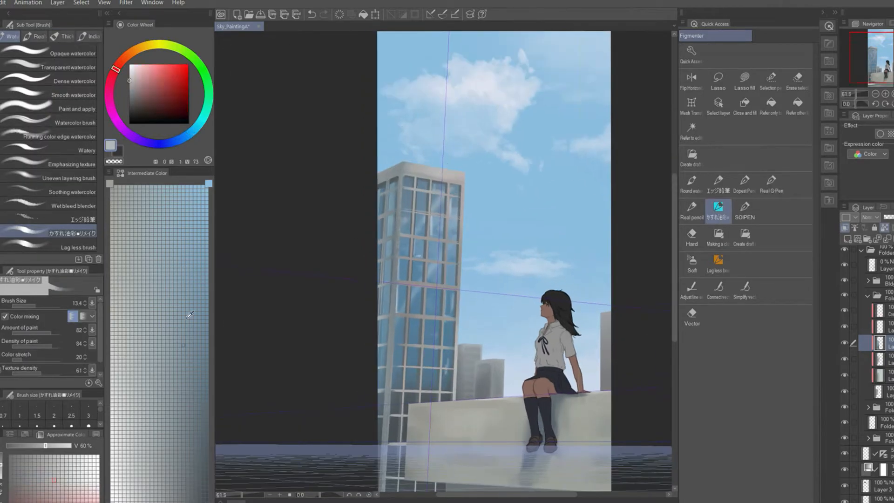
# - Touch up the tower's roof corner and facade frame with colours sampled from the roof and windows
pyautogui.keyDown('alt'); pyautogui.click(455, 179); pyautogui.keyUp('alt')
pyautogui.moveTo(454, 179); pyautogui.dragTo(531, 179)
pyautogui.keyDown('ctrl'); pyautogui.keyDown('shift'); pyautogui.click(397, 300); pyautogui.keyUp('shift'); pyautogui.keyUp('ctrl')
pyautogui.keyDown('alt'); pyautogui.click(397, 300); pyautogui.keyUp('alt')
pyautogui.moveTo(397, 210); pyautogui.dragTo(326, 210)
pyautogui.moveTo(498, 175); pyautogui.dragTo(461, 160)
pyautogui.doubleClick(461, 159)
pyautogui.moveTo(465, 261)
pyautogui.mouseDown()
pyautogui.moveTo(410, 260)
pyautogui.moveTo(407, 350)
pyautogui.mouseUp()
# - Add another layer to the tower and try sampled sky blue on it, undoing the unwanted stroke
pyautogui.click(880, 326)
pyautogui.hotkey('ctrl', 'shift', 'n')
pyautogui.keyDown('alt'); pyautogui.click(512, 224); pyautogui.keyUp('alt')
pyautogui.press('b')
pyautogui.press(',')
pyautogui.hotkey('ctrl', 'z')
pyautogui.moveTo(521, 334)
pyautogui.mouseDown()
pyautogui.moveTo(502, 296)
pyautogui.moveTo(555, 296)
pyautogui.mouseUp()
# - Open the distant buildings' layer folder and darken the buildings beside the tower with a blue-grey Soft airbrush
pyautogui.click(867, 295)
pyautogui.click(869, 376)
pyautogui.click(879, 440)
pyautogui.keyDown('alt'); pyautogui.click(410, 303); pyautogui.keyUp('alt')
pyautogui.moveTo(409, 303); pyautogui.dragTo(526, 275)
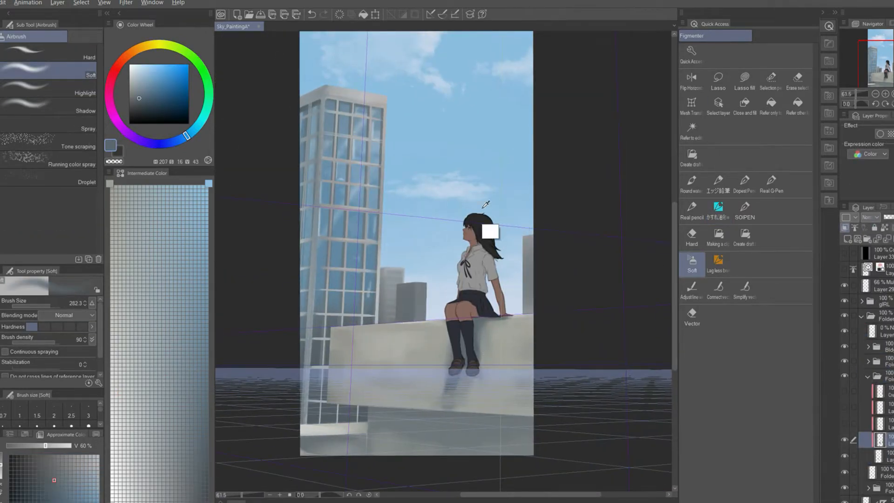
# - Undo the last airbrush stroke and repaint the distant buildings beside the tower with sampled blue-greys
pyautogui.keyDown('alt'); pyautogui.click(516, 198); pyautogui.keyUp('alt')
pyautogui.keyDown('alt'); pyautogui.click(422, 301); pyautogui.keyUp('alt')
pyautogui.hotkey('ctrl', 'z')
pyautogui.press('p')
pyautogui.keyDown('alt'); pyautogui.click(414, 302); pyautogui.keyUp('alt')
pyautogui.keyDown('alt'); pyautogui.click(414, 302); pyautogui.keyUp('alt')
pyautogui.press('b')
pyautogui.keyDown('alt'); pyautogui.click(417, 298); pyautogui.keyUp('alt')
# - Show the next detail layer of the distant buildings and paint sampled blues over the buildings on both sides
pyautogui.click(844, 423)
pyautogui.click(879, 424)
pyautogui.keyDown('alt'); pyautogui.click(410, 274); pyautogui.keyUp('alt')
pyautogui.moveTo(409, 284)
pyautogui.mouseDown()
pyautogui.moveTo(410, 310)
pyautogui.moveTo(408, 298)
pyautogui.mouseUp()
pyautogui.keyDown('alt'); pyautogui.click(527, 261); pyautogui.keyUp('alt')
pyautogui.press('p')
pyautogui.press('c')
pyautogui.press('m')
pyautogui.moveTo(528, 279)
pyautogui.mouseDown()
pyautogui.moveTo(530, 311)
pyautogui.moveTo(528, 249)
pyautogui.moveTo(526, 321)
pyautogui.moveTo(559, 330)
pyautogui.moveTo(420, 303)
pyautogui.mouseUp()
pyautogui.press('b')
pyautogui.keyDown('alt'); pyautogui.click(529, 258); pyautogui.keyUp('alt')
# - Refine the distant buildings' lower layers with greys and blues sampled from the buildings and the ledge
pyautogui.click(879, 456)
pyautogui.click(879, 440)
pyautogui.keyDown('alt'); pyautogui.click(417, 280); pyautogui.keyUp('alt')
pyautogui.keyDown('alt'); pyautogui.click(423, 389); pyautogui.keyUp('alt')
pyautogui.keyDown('alt'); pyautogui.click(434, 301); pyautogui.keyUp('alt')
pyautogui.keyDown('alt'); pyautogui.click(528, 279); pyautogui.keyUp('alt')
pyautogui.keyDown('alt'); pyautogui.click(528, 252); pyautogui.keyUp('alt')
# - Show the upper layer of the distant buildings and paint pale sky-blue haze over them
pyautogui.click(845, 408)
pyautogui.click(879, 407)
pyautogui.click(879, 392)
pyautogui.keyDown('alt'); pyautogui.click(521, 307); pyautogui.keyUp('alt')
pyautogui.scroll(-2, 436, 317)
pyautogui.click(868, 376)
pyautogui.click(872, 391)
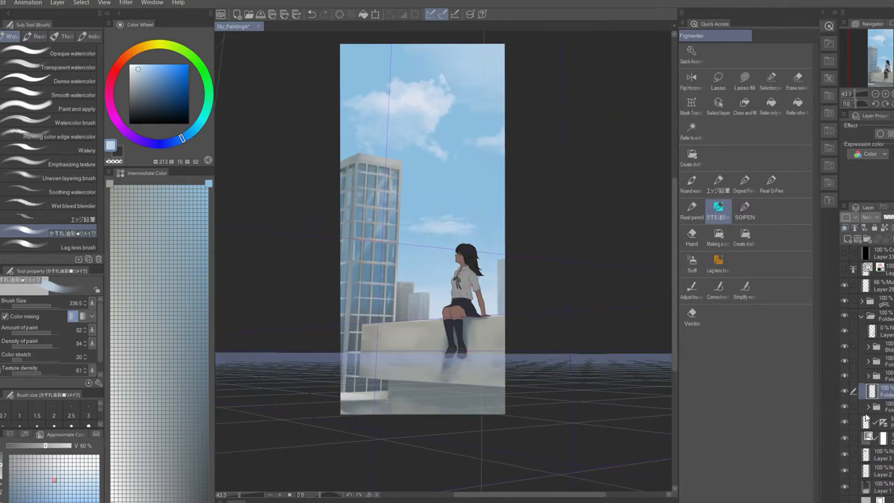
pyautogui.hotkey('ctrl', 'u')
pyautogui.press('Escape')
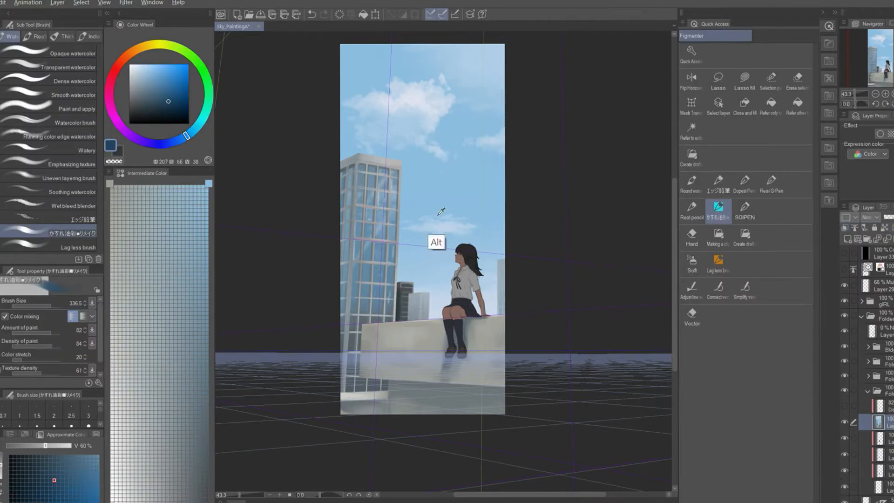
# - Paint sampled blues over the narrow building next to the tower with the かすれ油彩■リメイク brush
pyautogui.keyDown('alt'); pyautogui.click(426, 284); pyautogui.keyUp('alt')
pyautogui.hotkey('ctrl', 'z')
pyautogui.moveTo(420, 300); pyautogui.dragTo(409, 300)
pyautogui.keyDown('alt'); pyautogui.click(417, 298); pyautogui.keyUp('alt')
pyautogui.moveTo(408, 289)
pyautogui.mouseDown()
pyautogui.moveTo(403, 317)
pyautogui.moveTo(413, 289)
pyautogui.mouseUp()
pyautogui.keyDown('alt'); pyautogui.click(414, 250); pyautogui.keyUp('alt')
pyautogui.keyDown('alt'); pyautogui.click(410, 284); pyautogui.keyUp('alt')
pyautogui.moveTo(408, 316); pyautogui.dragTo(413, 273)
pyautogui.keyDown('alt'); pyautogui.click(413, 269); pyautogui.keyUp('alt')
# - Show the narrow building's top clipped layer and brush pale sky blue over the distant buildings
pyautogui.click(845, 405)
pyautogui.click(880, 405)
pyautogui.keyDown('alt'); pyautogui.click(390, 396); pyautogui.keyUp('alt')
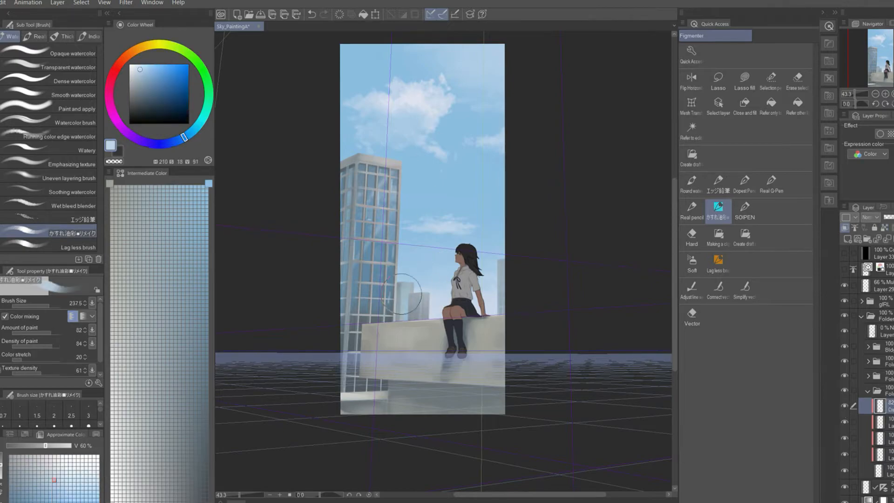
pyautogui.press('p')
pyautogui.press('b')
pyautogui.keyDown('alt'); pyautogui.click(417, 321); pyautogui.keyUp('alt')
pyautogui.moveTo(417, 322); pyautogui.dragTo(435, 308)
# - Fade the distant buildings into the sky with sampled pale blue and the Soft airbrush
pyautogui.keyDown('ctrl'); pyautogui.keyDown('shift'); pyautogui.click(443, 308); pyautogui.keyUp('shift'); pyautogui.keyUp('ctrl')
pyautogui.keyDown('alt'); pyautogui.click(442, 308); pyautogui.keyUp('alt')
pyautogui.scroll(-1, 443, 308)
pyautogui.click(892, 218)
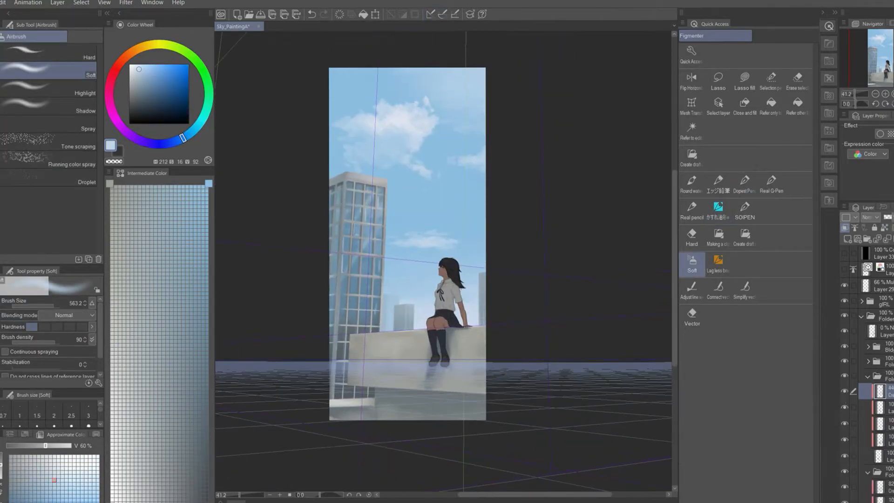
pyautogui.keyDown('alt'); pyautogui.click(470, 80); pyautogui.keyUp('alt')
pyautogui.moveTo(439, 289); pyautogui.dragTo(447, 290)
# - Airbrush soft haze in sampled sky blue over the tall tower's facade
pyautogui.click(879, 425)
pyautogui.press('.')
pyautogui.keyDown('alt'); pyautogui.click(419, 181); pyautogui.keyUp('alt')
pyautogui.moveTo(359, 130)
pyautogui.mouseDown()
pyautogui.moveTo(435, 120)
pyautogui.moveTo(383, 130)
pyautogui.mouseUp()
pyautogui.moveTo(359, 162); pyautogui.dragTo(373, 259)
pyautogui.moveTo(426, 235); pyautogui.dragTo(480, 235)
# - Pick a muted blue-grey and touch up the tower's window frames with the SOIPEN, closing the building folders
pyautogui.click(139, 93)
pyautogui.press('p')
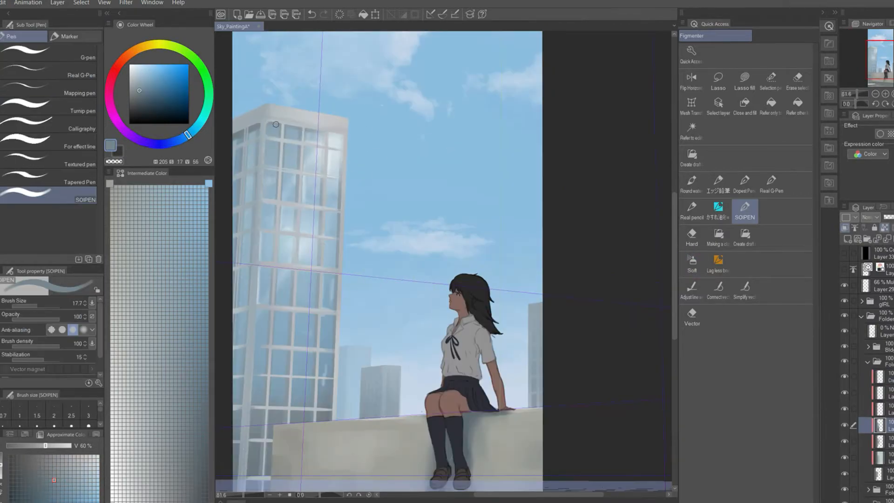
pyautogui.moveTo(387, 239); pyautogui.dragTo(326, 239)
pyautogui.click(867, 362)
pyautogui.click(861, 315)
# - Add a new clipped layer in the girl's folder, choose its blending mode and select the layer for painting
pyautogui.click(880, 301)
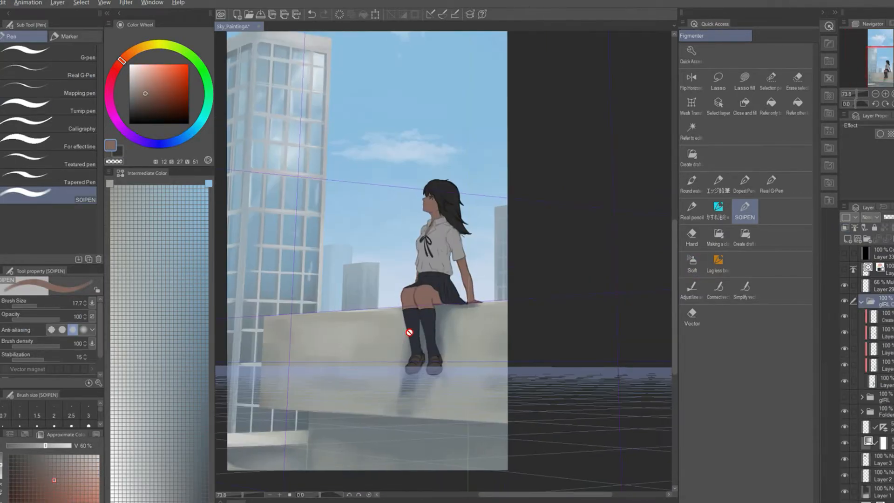
pyautogui.click(847, 239)
pyautogui.click(844, 227)
pyautogui.click(870, 217)
pyautogui.click(870, 328)
pyautogui.press('b')
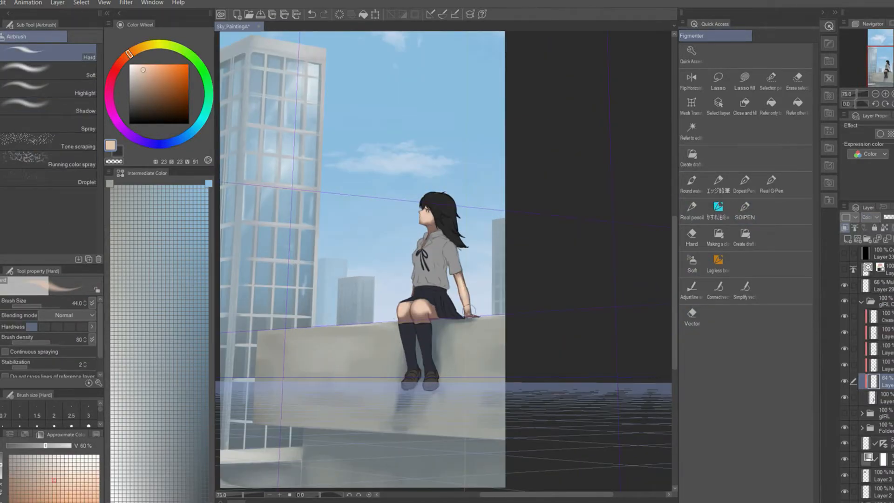
# - Paint light skin tones on the girl's arm and legs and white highlights on her shirt
pyautogui.keyDown('alt'); pyautogui.click(468, 310); pyautogui.keyUp('alt')
pyautogui.moveTo(428, 309); pyautogui.dragTo(400, 316)
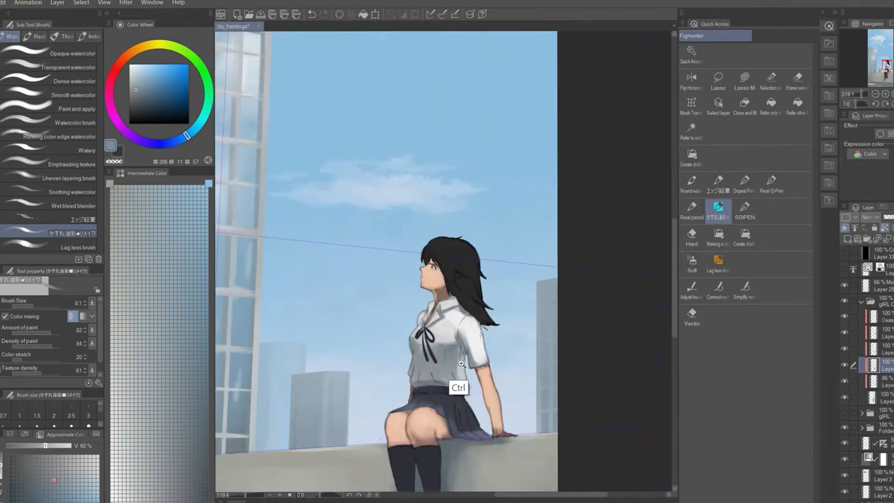
pyautogui.scroll(2, 472, 289)
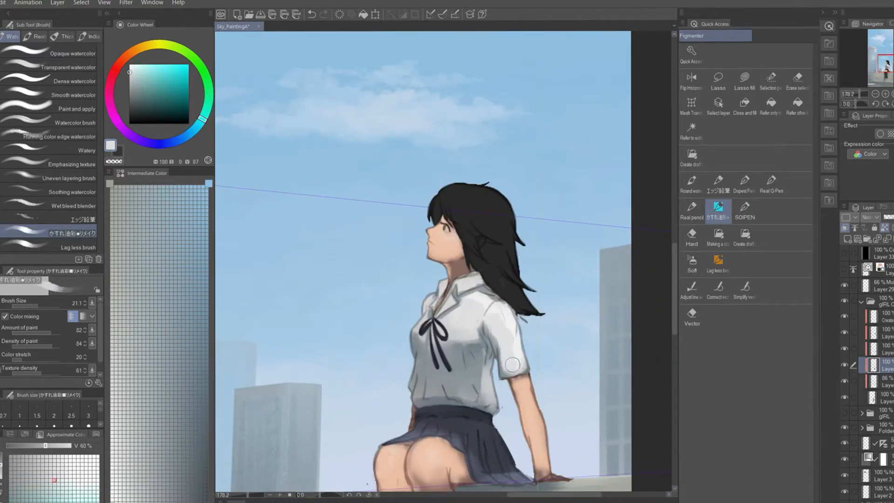
pyautogui.scroll(-2, 528, 271)
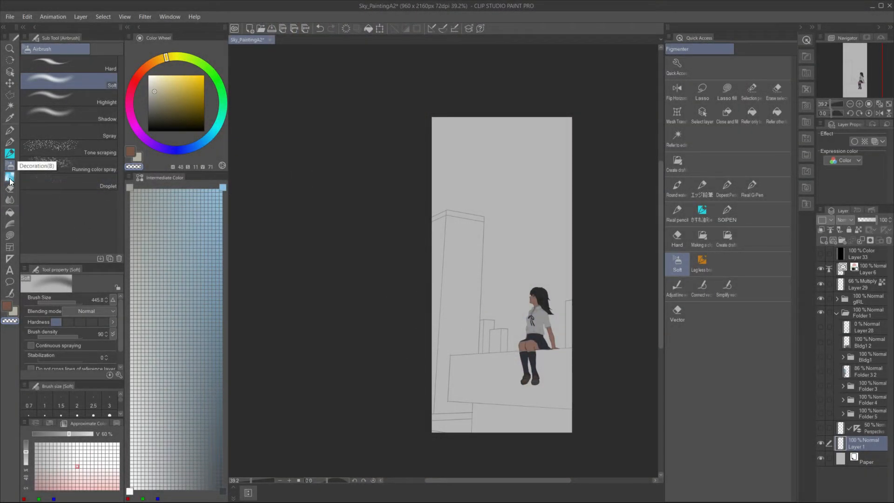
# - Paint dark grey clouds around the girl on Layer 1 of Sky_PaintingA2 with the 水彩わた雲(しゅわしゅわ) brush
pyautogui.click(9, 178)
pyautogui.click(148, 118)
pyautogui.moveTo(587, 125); pyautogui.dragTo(564, 256)
pyautogui.moveTo(559, 358); pyautogui.dragTo(465, 405)
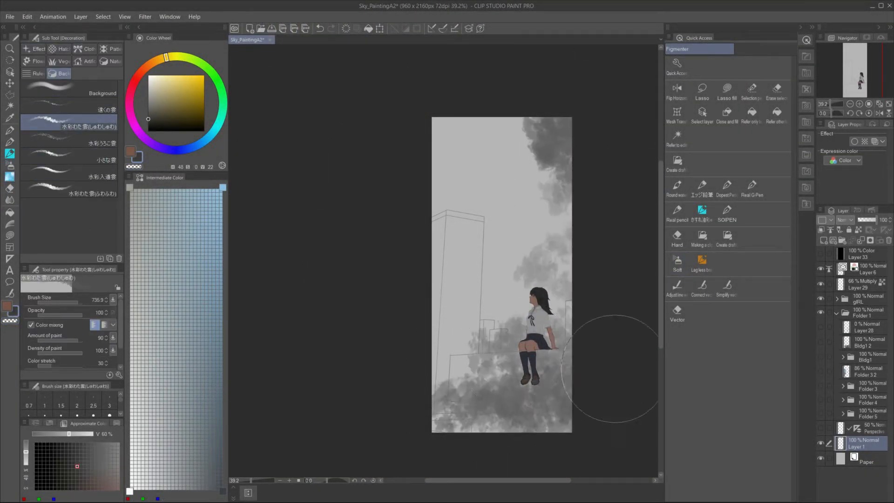
# - Set Layer 6's blending mode to Multiply
pyautogui.click(863, 269)
pyautogui.click(845, 220)
pyautogui.click(849, 238)
pyautogui.moveTo(867, 221); pyautogui.dragTo(853, 223)
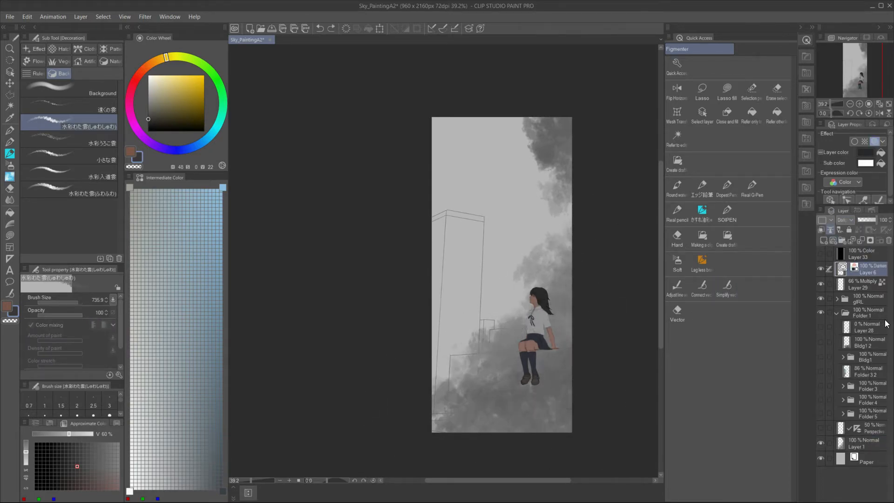
# - Paint dark grey distant cloud streaks across the sky on Layer 1 with the 遠くの雲 brush
pyautogui.click(864, 443)
pyautogui.click(70, 106)
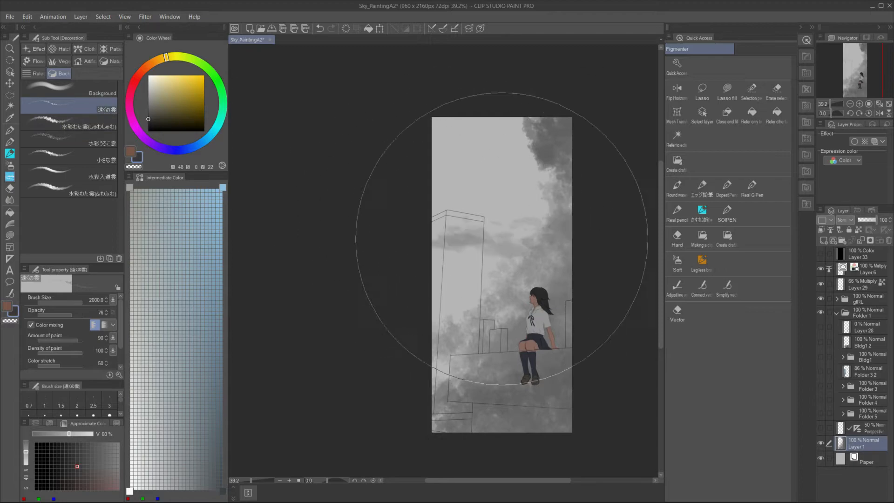
pyautogui.moveTo(473, 353)
pyautogui.mouseDown()
pyautogui.moveTo(585, 245)
pyautogui.moveTo(565, 187)
pyautogui.moveTo(498, 325)
pyautogui.mouseUp()
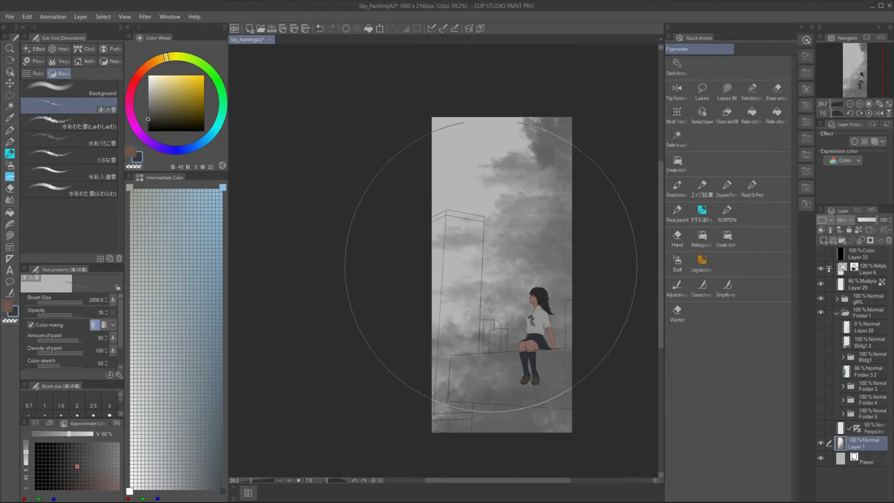
# - Build up the sky with the 水彩わた雲(しゅわしゅわ) brush, laying light grey through the middle and darker grey down the side behind the girl
pyautogui.click(70, 139)
pyautogui.click(69, 122)
pyautogui.moveTo(520, 88)
pyautogui.mouseDown()
pyautogui.moveTo(443, 171)
pyautogui.moveTo(429, 379)
pyautogui.moveTo(557, 335)
pyautogui.mouseUp()
pyautogui.click(149, 87)
pyautogui.moveTo(509, 291)
pyautogui.mouseDown()
pyautogui.moveTo(541, 160)
pyautogui.moveTo(494, 197)
pyautogui.mouseUp()
pyautogui.keyDown('alt'); pyautogui.click(553, 142); pyautogui.keyUp('alt')
pyautogui.moveTo(554, 142)
pyautogui.mouseDown()
pyautogui.moveTo(587, 207)
pyautogui.moveTo(548, 246)
pyautogui.moveTo(551, 312)
pyautogui.mouseUp()
# - Sample greys from the sky and blend the clouds, darkening the upper sky and lightening the area around the tower's base
pyautogui.keyDown('alt'); pyautogui.click(445, 327); pyautogui.keyUp('alt')
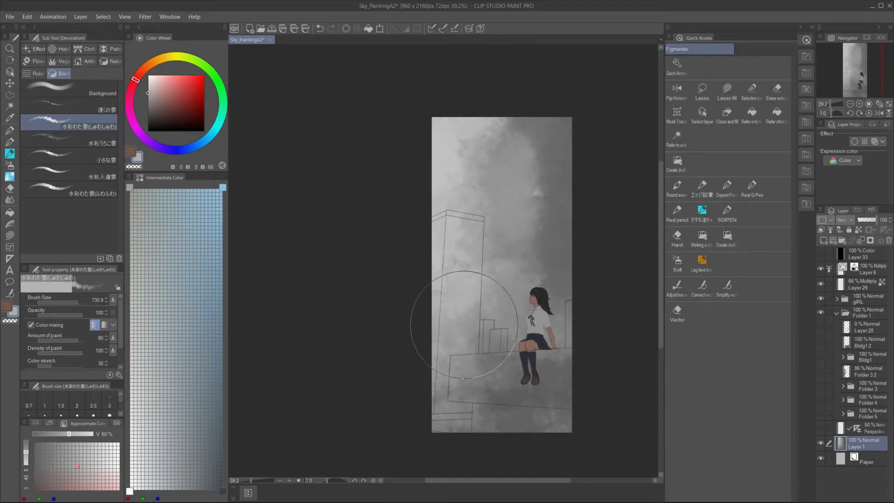
pyautogui.keyDown('alt'); pyautogui.click(482, 235); pyautogui.keyUp('alt')
pyautogui.moveTo(453, 121); pyautogui.dragTo(521, 174)
pyautogui.keyDown('alt'); pyautogui.click(554, 252); pyautogui.keyUp('alt')
pyautogui.moveTo(553, 252); pyautogui.dragTo(526, 172)
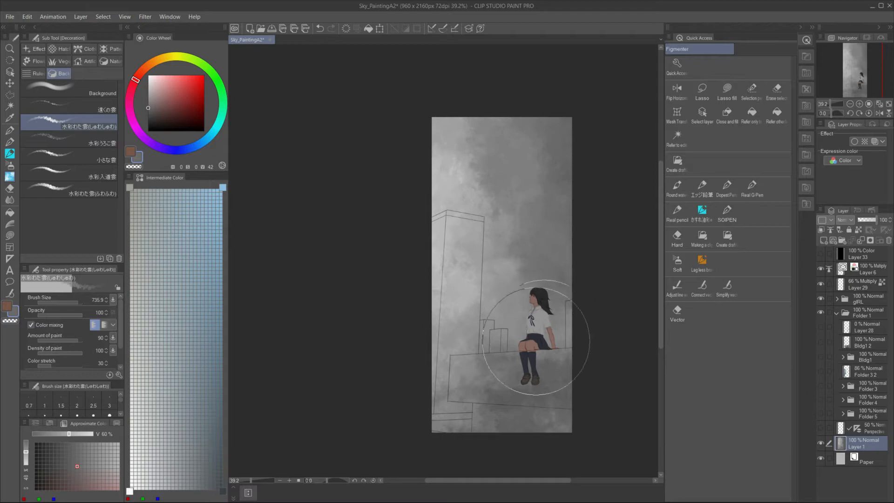
pyautogui.keyDown('alt'); pyautogui.click(459, 295); pyautogui.keyUp('alt')
pyautogui.moveTo(460, 295)
pyautogui.mouseDown()
pyautogui.moveTo(514, 311)
pyautogui.moveTo(476, 303)
pyautogui.moveTo(443, 422)
pyautogui.mouseUp()
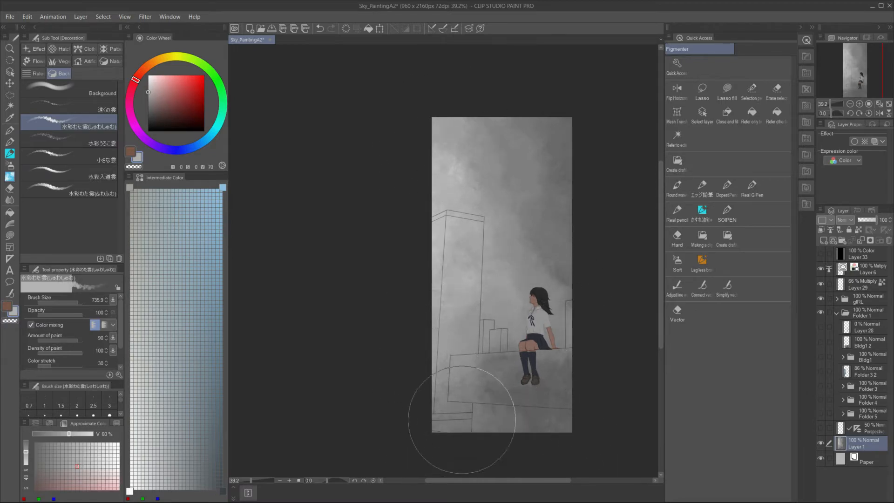
# - Undo the stroke over the small buildings, resample a light grey and smooth the clouds around the tower and behind the girl
pyautogui.moveTo(464, 326); pyautogui.dragTo(506, 354)
pyautogui.hotkey('ctrl', 'z')
pyautogui.keyDown('alt'); pyautogui.click(486, 302); pyautogui.keyUp('alt')
pyautogui.moveTo(486, 303)
pyautogui.mouseDown()
pyautogui.moveTo(443, 289)
pyautogui.moveTo(451, 319)
pyautogui.mouseUp()
pyautogui.moveTo(616, 264)
pyautogui.mouseDown()
pyautogui.moveTo(616, 309)
pyautogui.moveTo(547, 265)
pyautogui.mouseUp()
# - Pick a dark grey and paint shadowed cloud along the lower edge of the sky
pyautogui.keyDown('alt'); pyautogui.click(558, 196); pyautogui.keyUp('alt')
pyautogui.click(148, 119)
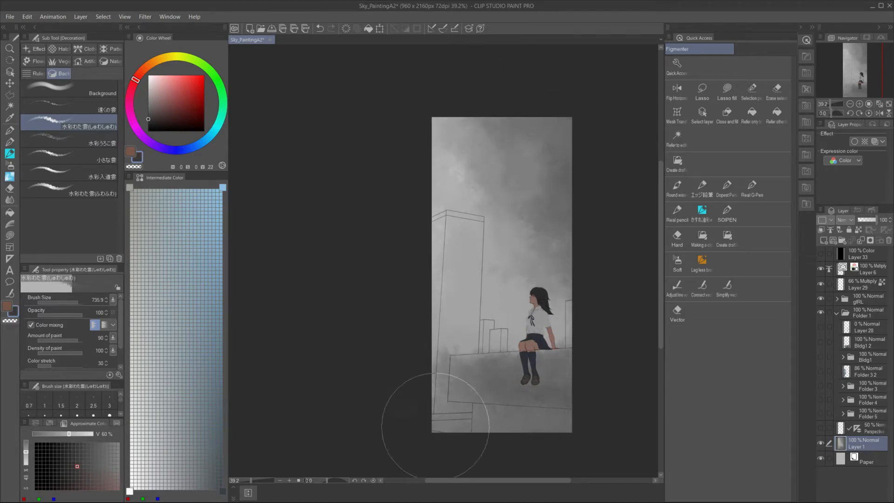
pyautogui.moveTo(469, 422); pyautogui.dragTo(573, 404)
# - Resize the 水彩わた雲(ふわふわ) brush and blend sampled greys through the upper sky and down the side behind the girl
pyautogui.click(69, 189)
pyautogui.keyDown('alt'); pyautogui.click(485, 174); pyautogui.keyUp('alt')
pyautogui.keyDown('ctrl'); pyautogui.keyDown('alt'); pyautogui.moveTo(487, 150); pyautogui.dragTo(540, 149); pyautogui.keyUp('alt'); pyautogui.keyUp('ctrl')
pyautogui.moveTo(518, 170); pyautogui.dragTo(538, 219)
pyautogui.keyDown('alt'); pyautogui.click(550, 163); pyautogui.keyUp('alt')
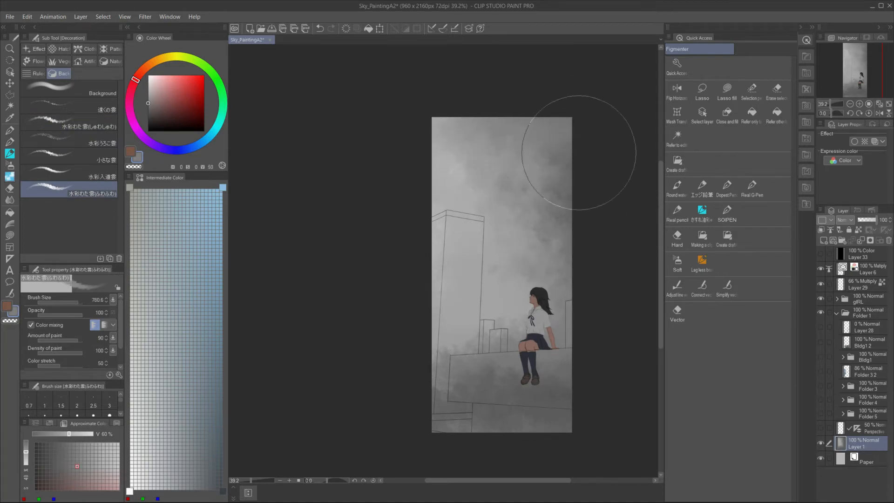
pyautogui.moveTo(555, 143)
pyautogui.mouseDown()
pyautogui.moveTo(534, 207)
pyautogui.moveTo(594, 308)
pyautogui.mouseUp()
# - Brush near-white light around the tower and upper sky, and soften it with greys sampled near the girl
pyautogui.click(148, 77)
pyautogui.moveTo(446, 263); pyautogui.dragTo(515, 335)
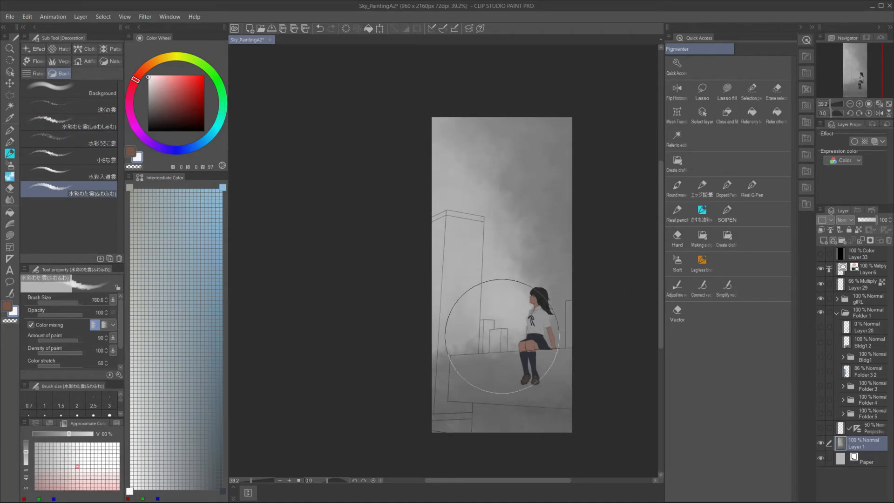
pyautogui.moveTo(459, 123); pyautogui.dragTo(482, 160)
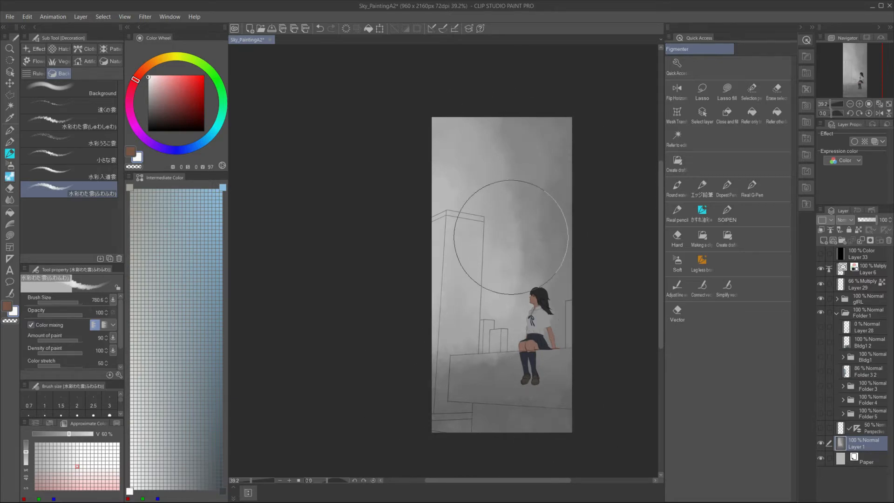
pyautogui.keyDown('alt'); pyautogui.click(517, 301); pyautogui.keyUp('alt')
pyautogui.keyDown('alt'); pyautogui.click(515, 343); pyautogui.keyUp('alt')
pyautogui.keyDown('alt'); pyautogui.click(484, 259); pyautogui.keyUp('alt')
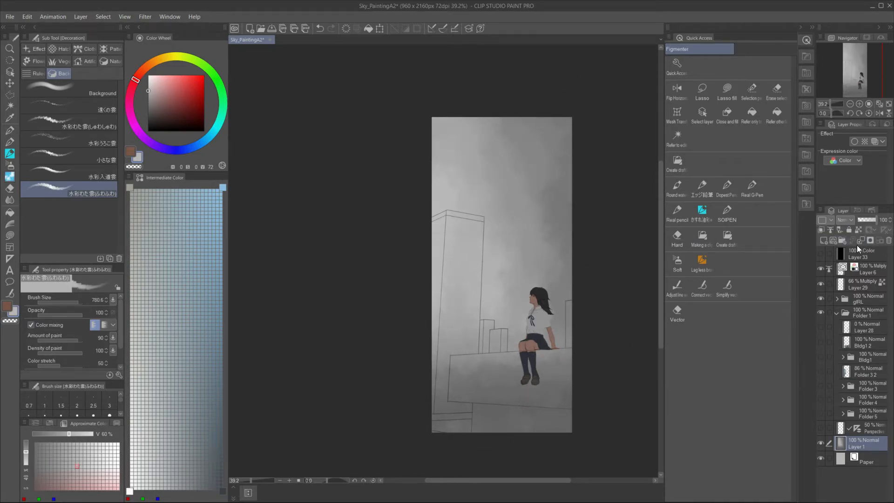
# - Add a Gradient Map correction layer above Layer 1 with the Epilogue gradient from the 空の色グラデーションセット ver.2 set
pyautogui.click(82, 18)
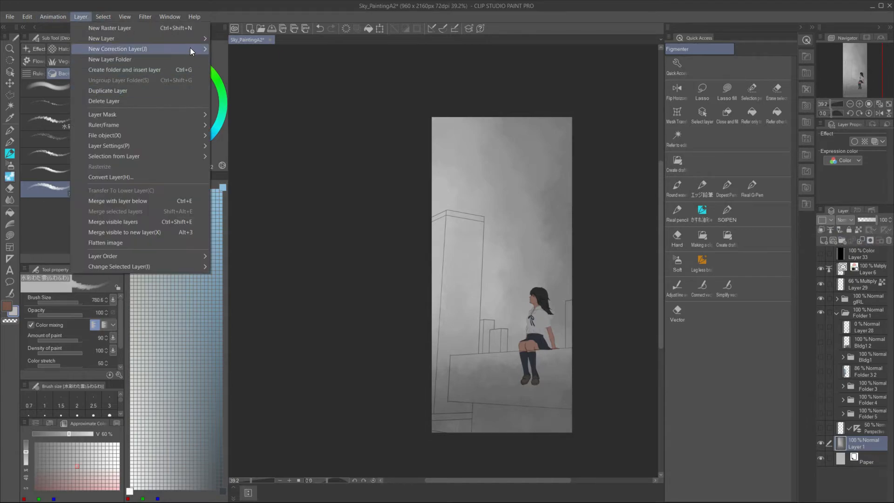
pyautogui.moveTo(189, 47)
pyautogui.click(238, 136)
pyautogui.moveTo(598, 154); pyautogui.dragTo(596, 224)
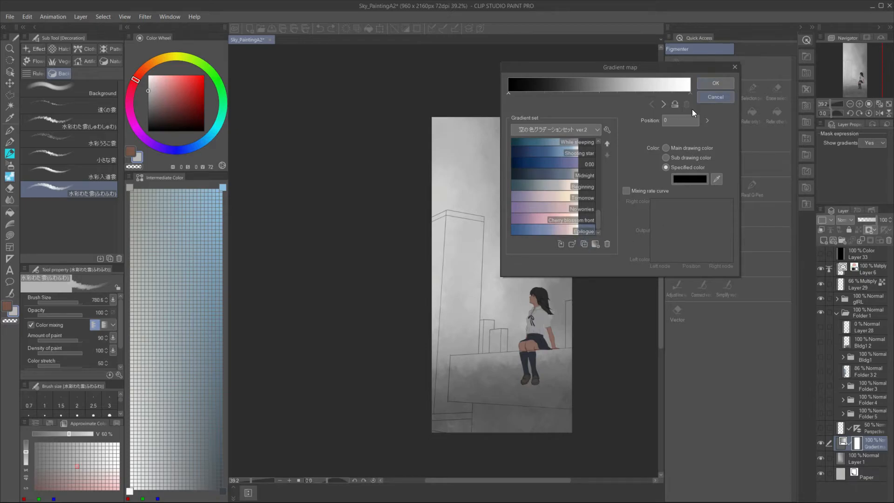
pyautogui.doubleClick(583, 227)
# - Try the Memory gradient and other sky gradients, including a saturated blue one, on the gradient map
pyautogui.scroll(3, 598, 208)
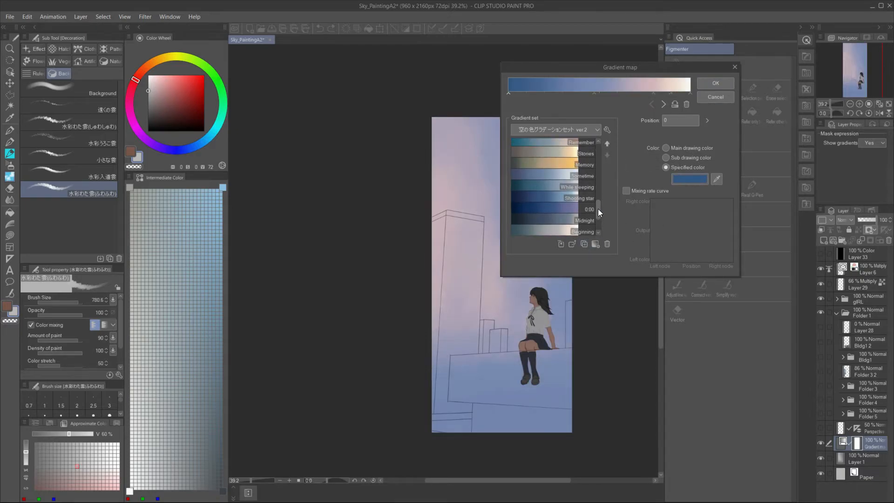
pyautogui.click(570, 163)
pyautogui.moveTo(606, 67); pyautogui.dragTo(730, 68)
pyautogui.scroll(3, 723, 205)
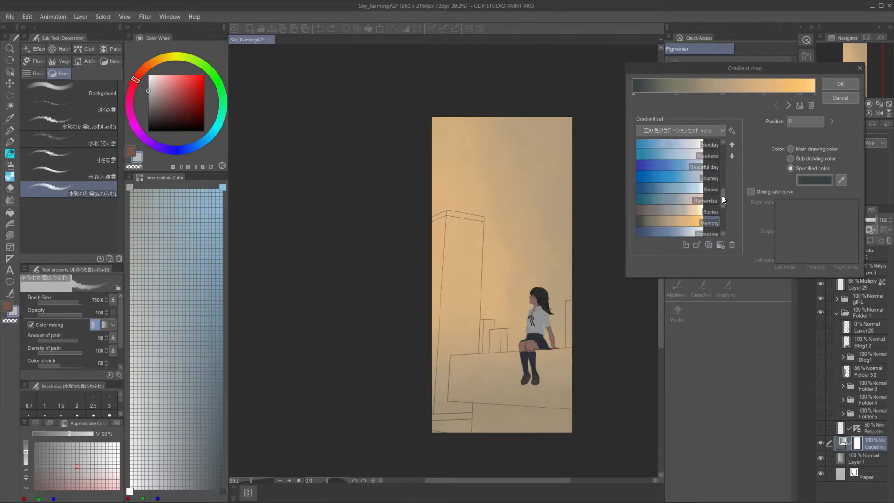
pyautogui.click(722, 196)
pyautogui.moveTo(723, 197); pyautogui.dragTo(725, 226)
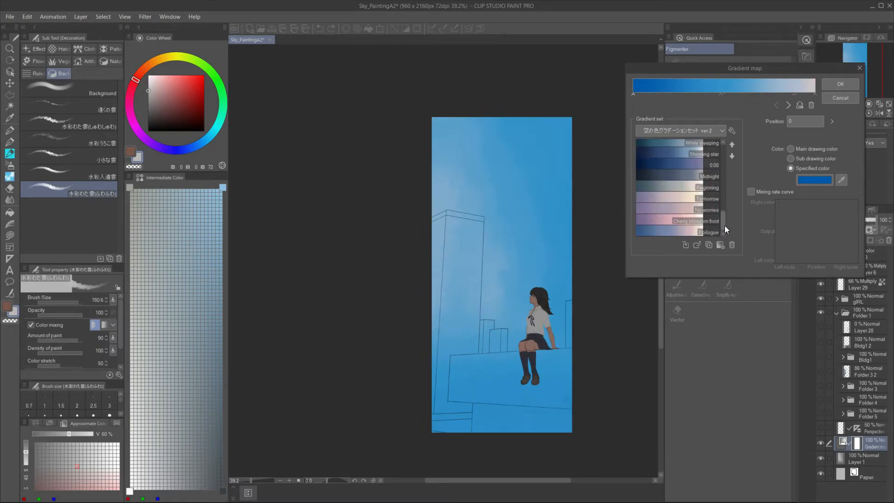
pyautogui.click(700, 210)
# - Return the gradient map to the Epilogue gradient and accept it
pyautogui.click(710, 232)
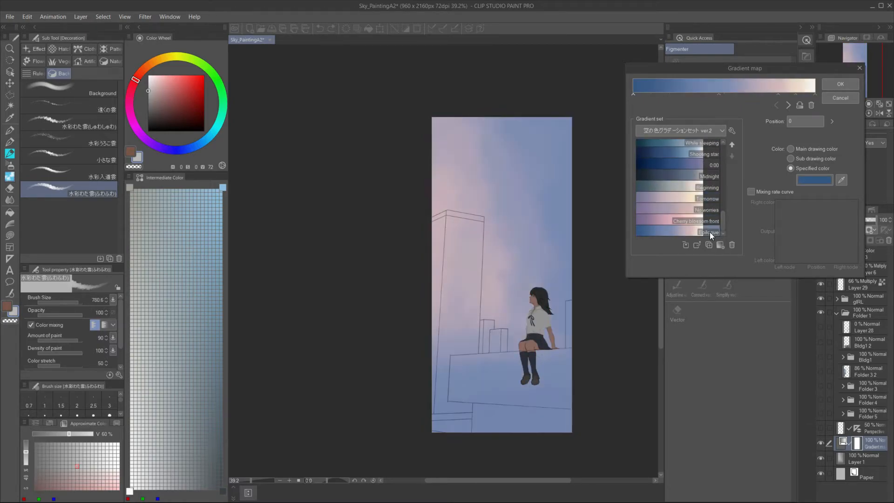
pyautogui.moveTo(725, 206); pyautogui.dragTo(726, 147)
pyautogui.click(827, 85)
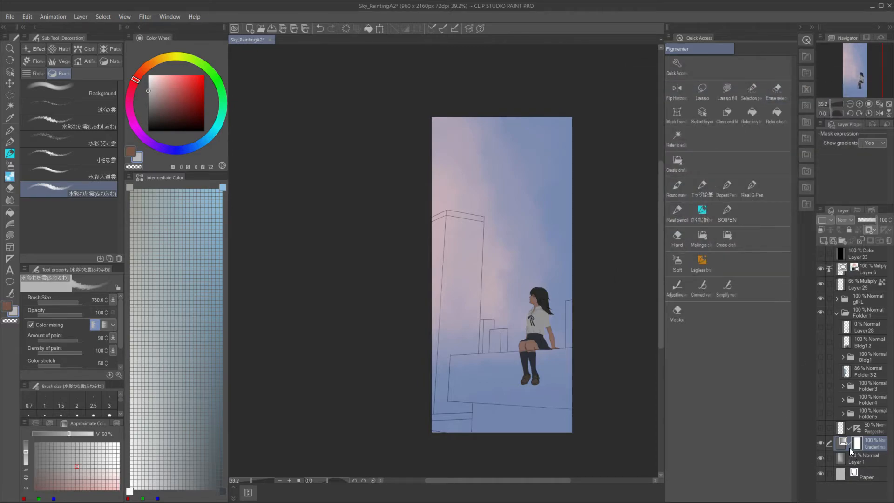
# - Add a Tone Curve correction layer between Layer 1 and the gradient map, pulling the RGB curve's shadows and midtones down
pyautogui.click(81, 16)
pyautogui.moveTo(183, 52)
pyautogui.click(247, 57)
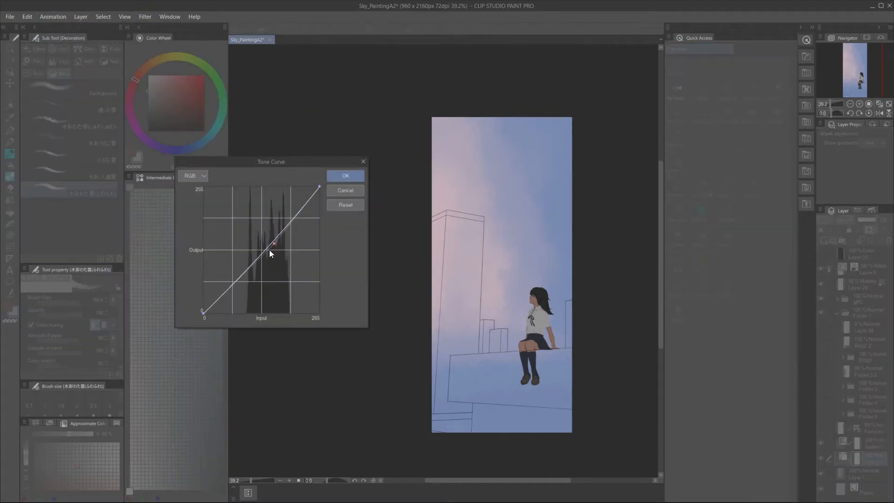
pyautogui.moveTo(263, 258); pyautogui.dragTo(252, 305)
pyautogui.moveTo(275, 243); pyautogui.dragTo(270, 268)
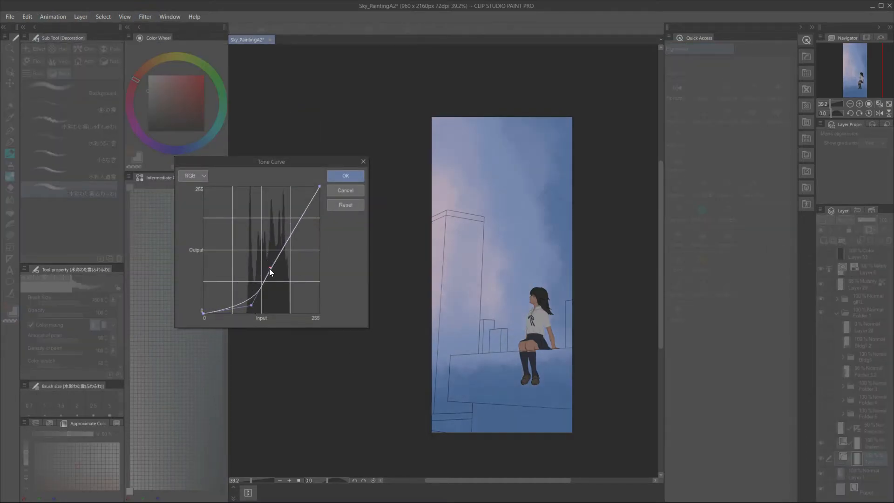
# - Reshape the RGB tone curve by raising its shadow and midtone points and adding points in the highlights
pyautogui.moveTo(306, 185); pyautogui.dragTo(286, 229)
pyautogui.moveTo(271, 268); pyautogui.dragTo(256, 246)
pyautogui.moveTo(251, 305); pyautogui.dragTo(245, 277)
pyautogui.moveTo(256, 245); pyautogui.dragTo(257, 253)
pyautogui.moveTo(270, 245); pyautogui.dragTo(287, 216)
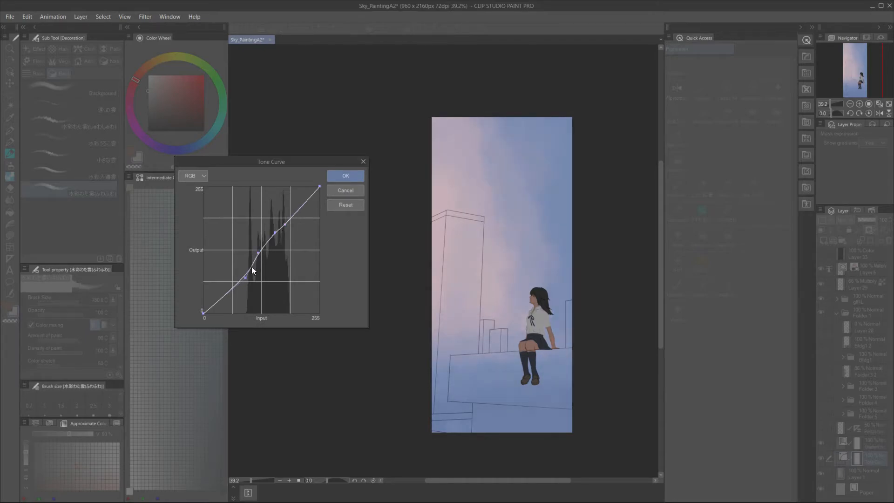
# - Raise the upper part of the RGB tone curve to brighten the pink clouds and accept the curve
pyautogui.moveTo(310, 198); pyautogui.dragTo(285, 193)
pyautogui.moveTo(275, 232); pyautogui.dragTo(270, 228)
pyautogui.moveTo(289, 186); pyautogui.dragTo(283, 218)
pyautogui.moveTo(281, 203); pyautogui.dragTo(276, 219)
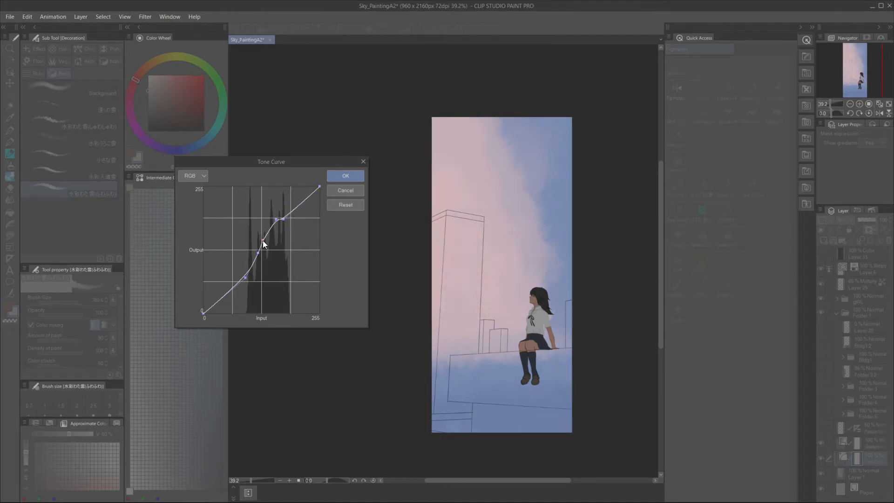
pyautogui.click(339, 180)
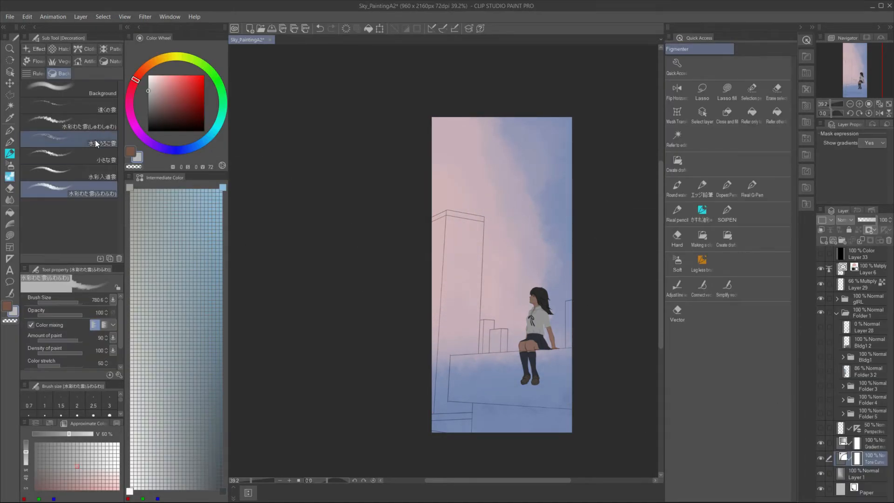
# - Brush white cloud streaks across the sky on Layer 1 with the 遠くの雲 brush, undoing a trial stroke in black
pyautogui.click(69, 106)
pyautogui.click(853, 475)
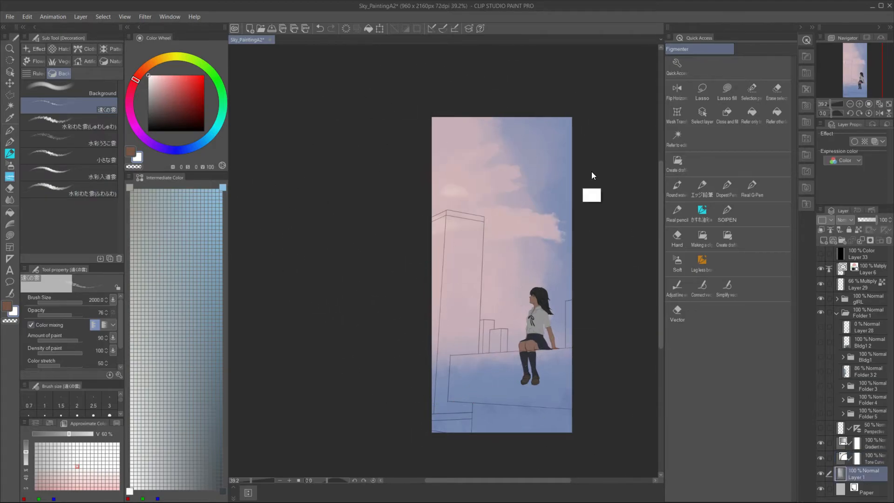
pyautogui.click(148, 131)
pyautogui.moveTo(508, 116)
pyautogui.mouseDown()
pyautogui.moveTo(536, 130)
pyautogui.moveTo(534, 112)
pyautogui.mouseUp()
pyautogui.hotkey('ctrl', 'z')
# - Paint black with the 水彩わた雲(しゅわしゅわ) brush to extend the blue sky over the upper part and behind the girl
pyautogui.click(70, 122)
pyautogui.moveTo(600, 117)
pyautogui.mouseDown()
pyautogui.moveTo(535, 200)
pyautogui.moveTo(565, 307)
pyautogui.mouseUp()
pyautogui.moveTo(489, 118)
pyautogui.mouseDown()
pyautogui.moveTo(479, 170)
pyautogui.moveTo(525, 312)
pyautogui.mouseUp()
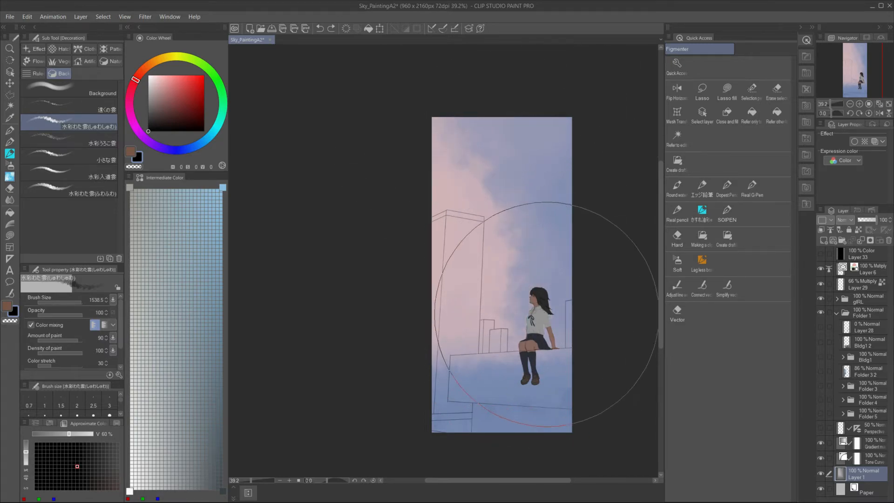
# - Switch to white and paint light cloud edges between the tower and the girl
pyautogui.press('x')
pyautogui.click(148, 75)
pyautogui.click(529, 302)
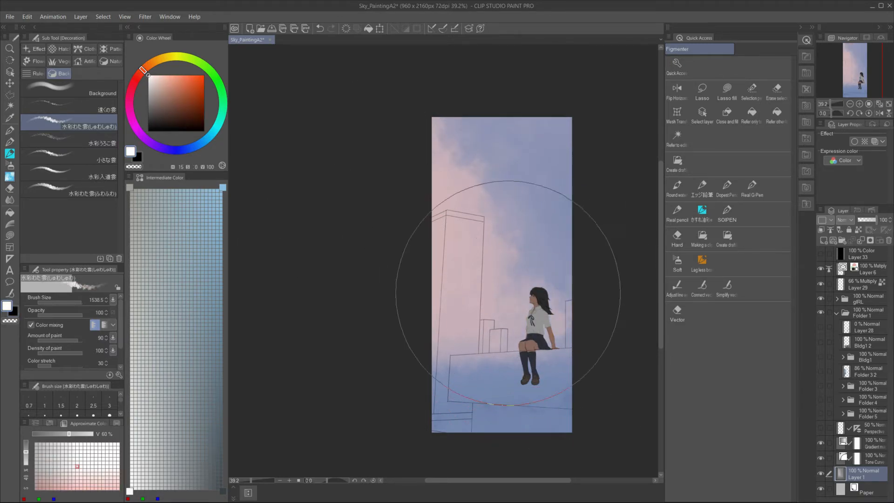
pyautogui.moveTo(533, 259); pyautogui.dragTo(546, 249)
pyautogui.moveTo(522, 193)
pyautogui.mouseDown()
pyautogui.moveTo(440, 175)
pyautogui.moveTo(568, 286)
pyautogui.mouseUp()
# - Delete the Tone Curve correction layer above Layer 1
pyautogui.click(857, 458)
pyautogui.click(889, 240)
pyautogui.click(467, 190)
pyautogui.click(889, 240)
pyautogui.click(449, 196)
pyautogui.click(889, 240)
pyautogui.click(445, 195)
# - Paint a large billowing pink cloud around and above the tower in white, undoing the first stroke
pyautogui.moveTo(456, 158); pyautogui.dragTo(457, 205)
pyautogui.hotkey('ctrl', 'z')
pyautogui.moveTo(435, 235)
pyautogui.mouseDown()
pyautogui.moveTo(463, 298)
pyautogui.moveTo(513, 274)
pyautogui.moveTo(471, 223)
pyautogui.mouseUp()
pyautogui.moveTo(490, 305); pyautogui.dragTo(503, 218)
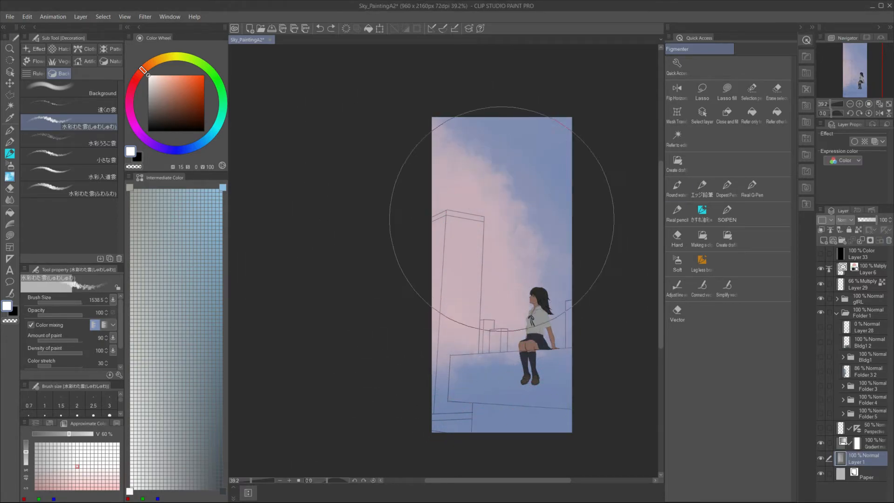
# - Swap to black and cut blue sky into the top and side of the pink cloud
pyautogui.press('x')
pyautogui.moveTo(545, 139)
pyautogui.mouseDown()
pyautogui.moveTo(548, 116)
pyautogui.moveTo(495, 104)
pyautogui.moveTo(588, 147)
pyautogui.moveTo(536, 136)
pyautogui.moveTo(579, 242)
pyautogui.moveTo(569, 268)
pyautogui.moveTo(458, 123)
pyautogui.mouseUp()
pyautogui.moveTo(575, 214); pyautogui.dragTo(485, 193)
# - Try breaking up the pink cloud with the 水彩うろこ雲 brush
pyautogui.click(79, 140)
pyautogui.moveTo(460, 102); pyautogui.dragTo(480, 181)
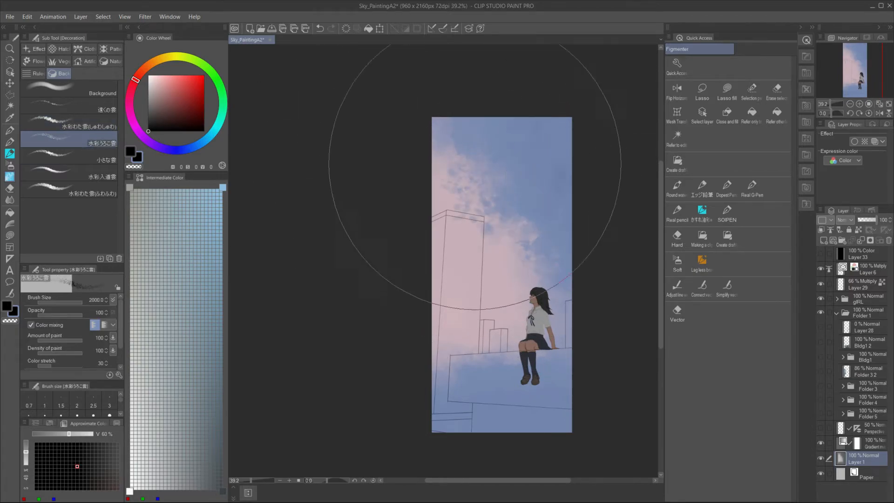
pyautogui.hotkey('ctrl', 'z')
# - Streak blue and pink distant clouds across the sky with the 遠くの雲 brush, using black, a sampled pink and white
pyautogui.click(80, 106)
pyautogui.moveTo(515, 127); pyautogui.dragTo(451, 105)
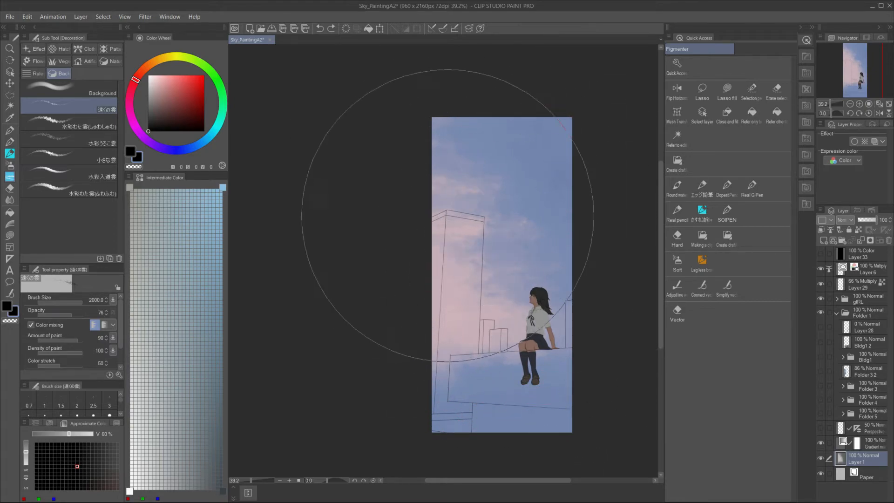
pyautogui.keyDown('alt'); pyautogui.click(458, 289); pyautogui.keyUp('alt')
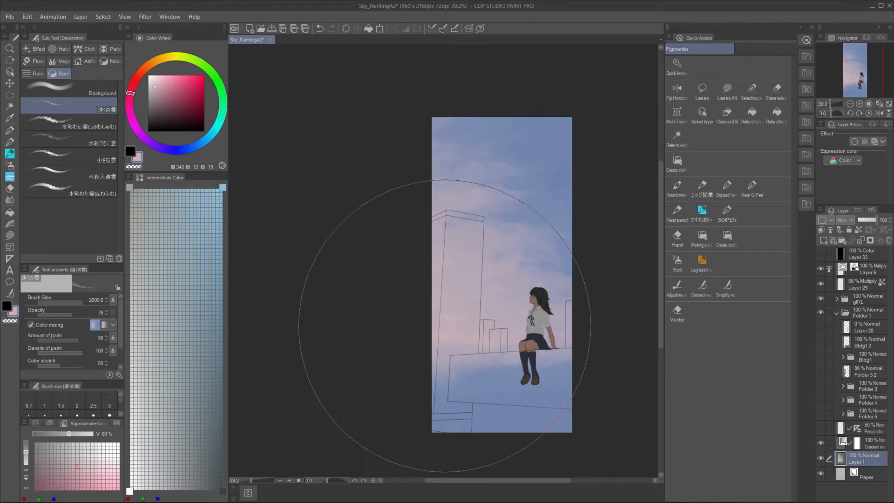
pyautogui.click(148, 75)
pyautogui.click(559, 321)
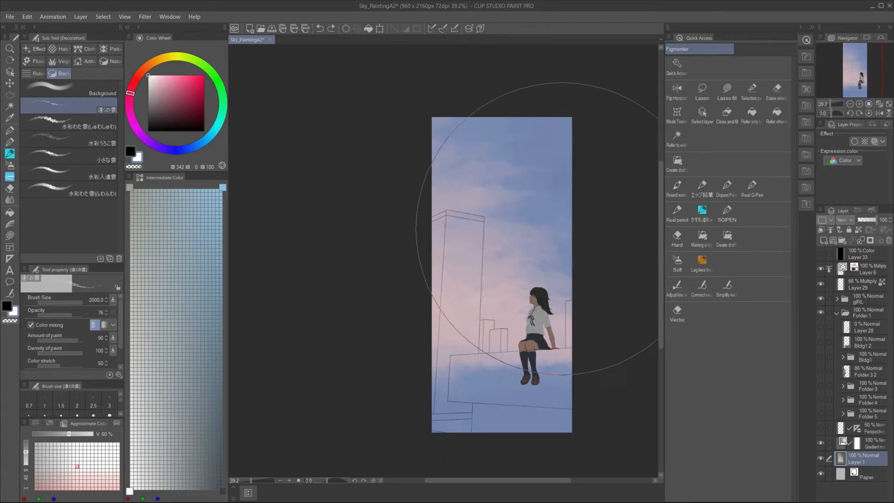
# - Pick black and darken the top of the sky with the 遠くの雲 brush, undoing the last stroke
pyautogui.click(148, 131)
pyautogui.click(549, 103)
pyautogui.click(554, 126)
pyautogui.hotkey('ctrl', 'z')
# - Try dark strokes of the 水彩わた雲(しゅわしゅわ) brush over the upper sky and down behind the girl, undoing unwanted ones
pyautogui.click(90, 123)
pyautogui.click(554, 117)
pyautogui.hotkey('ctrl', 'z')
pyautogui.click(579, 166)
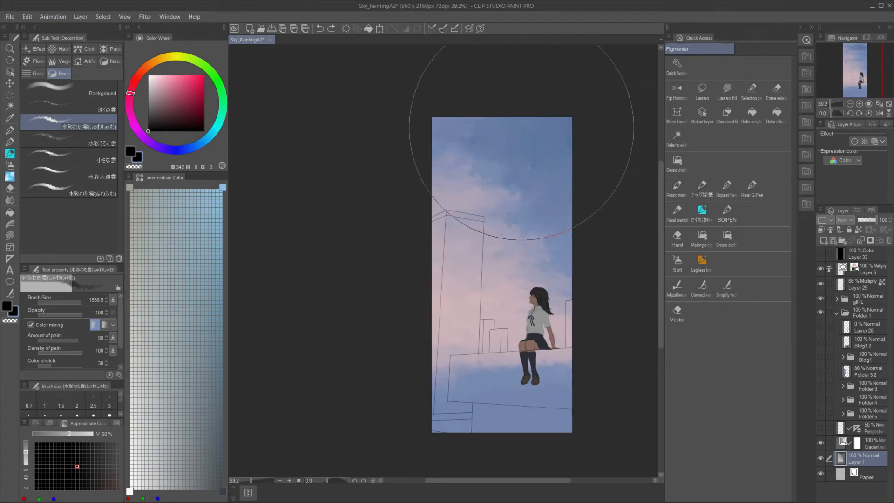
pyautogui.moveTo(524, 156)
pyautogui.mouseDown()
pyautogui.moveTo(586, 228)
pyautogui.moveTo(550, 157)
pyautogui.moveTo(575, 359)
pyautogui.mouseUp()
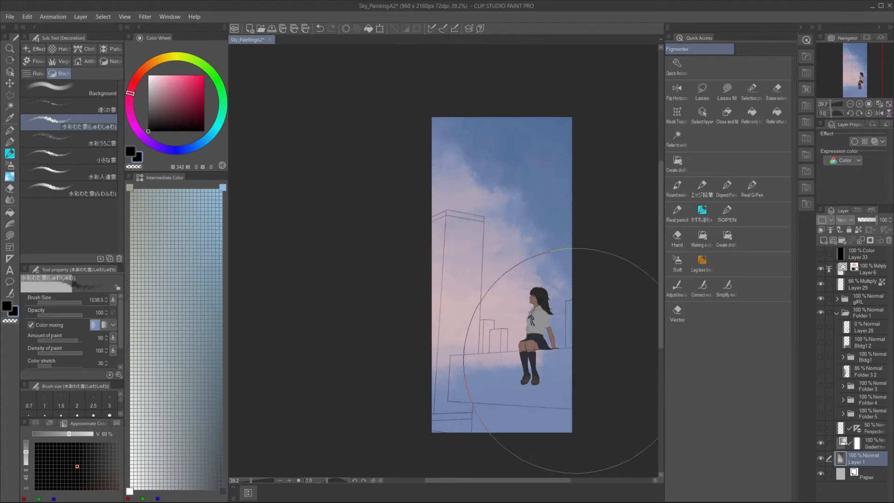
pyautogui.hotkey('ctrl', 'z')
# - Paint deep blue clouds over the upper sky, from the corner above the girl across to the area above the tower
pyautogui.click(524, 118)
pyautogui.moveTo(524, 118); pyautogui.dragTo(585, 217)
pyautogui.moveTo(590, 249); pyautogui.dragTo(536, 154)
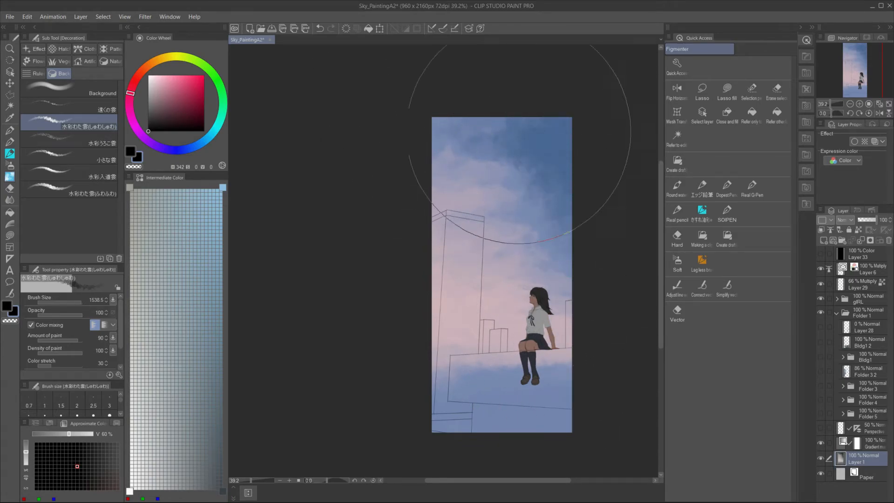
pyautogui.moveTo(457, 141); pyautogui.dragTo(535, 186)
# - Swap the drawing colour and brighten the pink cloud behind the tower
pyautogui.press('x')
pyautogui.moveTo(475, 218)
pyautogui.mouseDown()
pyautogui.moveTo(449, 302)
pyautogui.moveTo(425, 270)
pyautogui.moveTo(461, 301)
pyautogui.moveTo(464, 268)
pyautogui.mouseUp()
pyautogui.press('x')
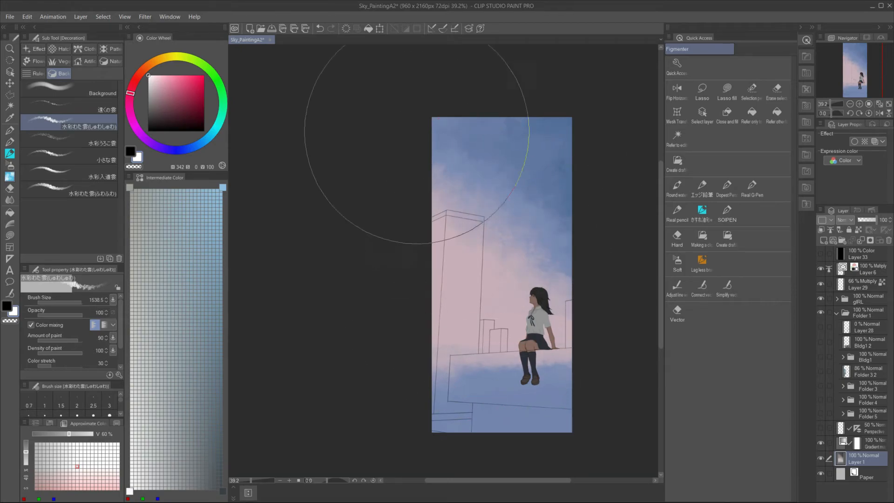
# - Repaint the pink cloud up behind the tower and reshape its diagonal border with the blue sky, using an 819.4 cloud brush
pyautogui.keyDown('alt'); pyautogui.click(534, 170); pyautogui.keyUp('alt')
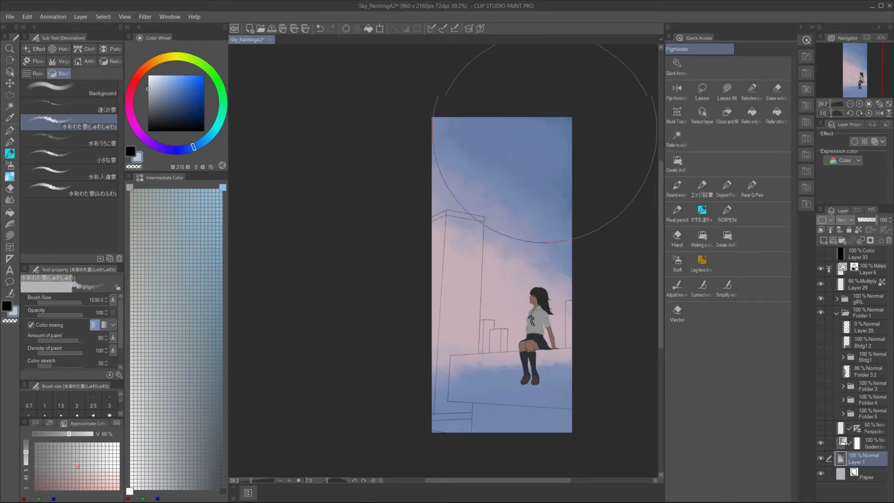
pyautogui.keyDown('alt'); pyautogui.click(509, 290); pyautogui.keyUp('alt')
pyautogui.moveTo(439, 320)
pyautogui.keyDown('ctrl'); pyautogui.keyDown('alt'); pyautogui.mouseDown()
pyautogui.moveTo(575, 325)
pyautogui.moveTo(445, 312)
pyautogui.moveTo(472, 176)
pyautogui.moveTo(541, 273)
pyautogui.mouseUp(); pyautogui.keyUp('alt'); pyautogui.keyUp('ctrl')
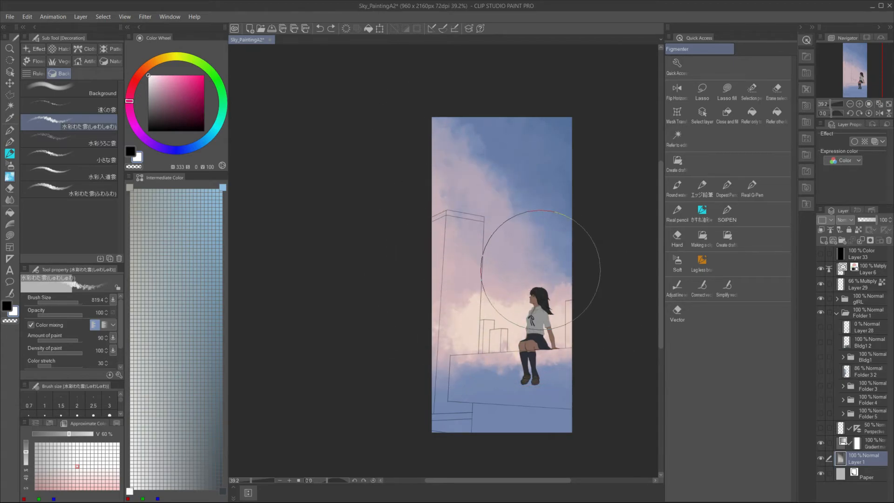
pyautogui.keyDown('alt'); pyautogui.click(506, 144); pyautogui.keyUp('alt')
pyautogui.moveTo(441, 134)
pyautogui.mouseDown()
pyautogui.moveTo(559, 206)
pyautogui.moveTo(597, 303)
pyautogui.mouseUp()
pyautogui.keyDown('alt'); pyautogui.click(493, 309); pyautogui.keyUp('alt')
pyautogui.keyDown('alt'); pyautogui.moveTo(492, 309); pyautogui.dragTo(410, 324); pyautogui.keyUp('alt')
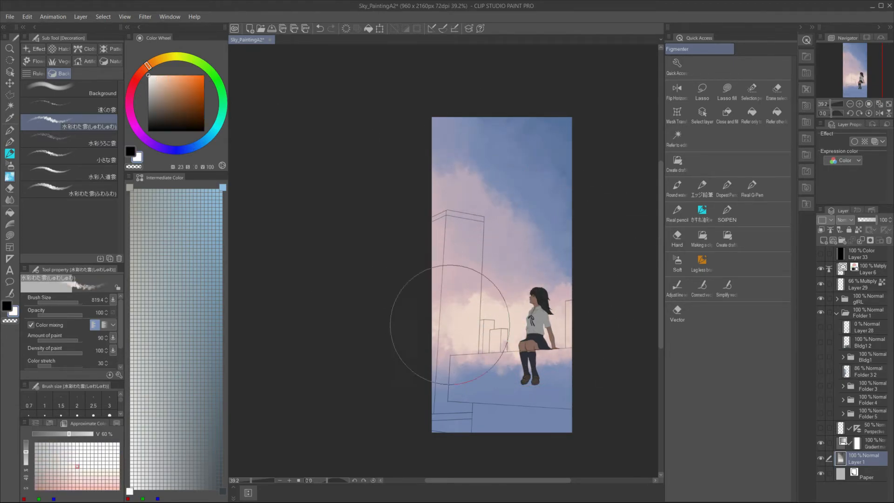
# - Rework the cloud's edges with dark and light strokes and soften the sky with the Blur tool
pyautogui.press('x')
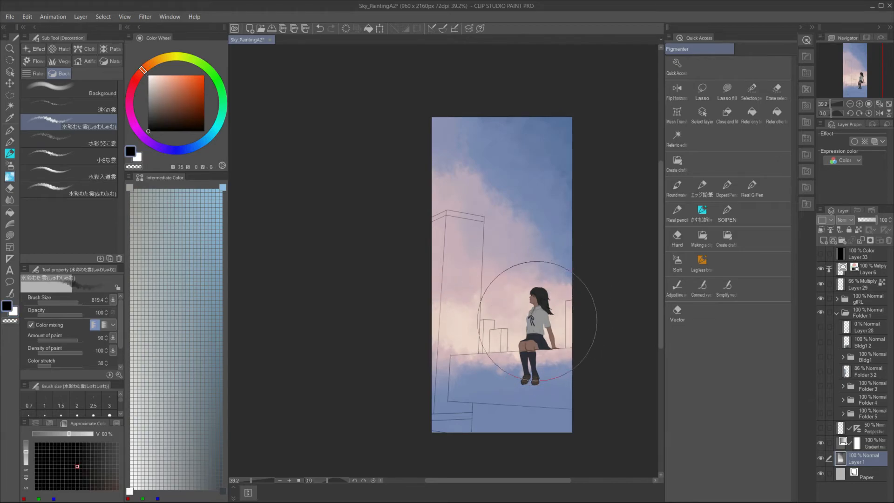
pyautogui.press('x')
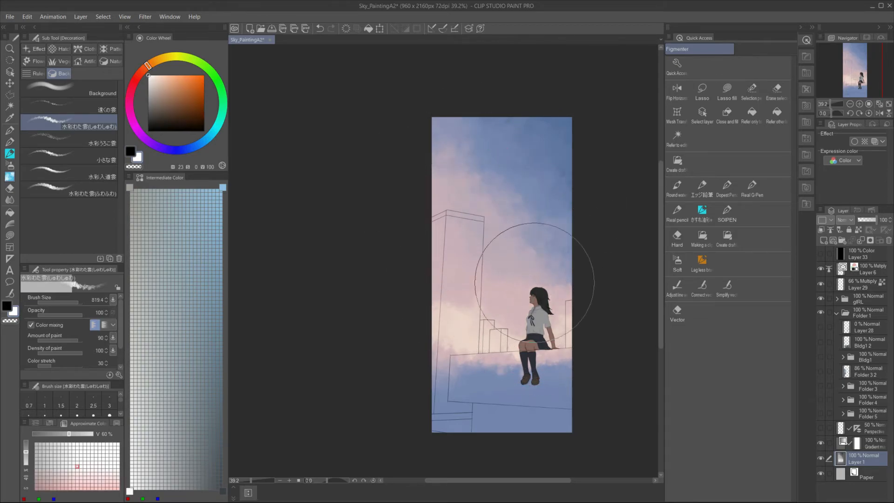
pyautogui.keyDown('alt'); pyautogui.click(501, 168); pyautogui.keyUp('alt')
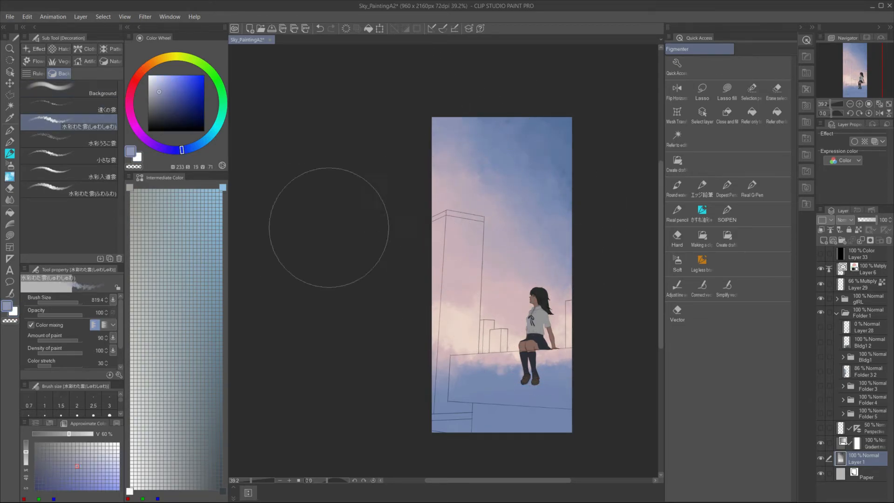
pyautogui.press('j')
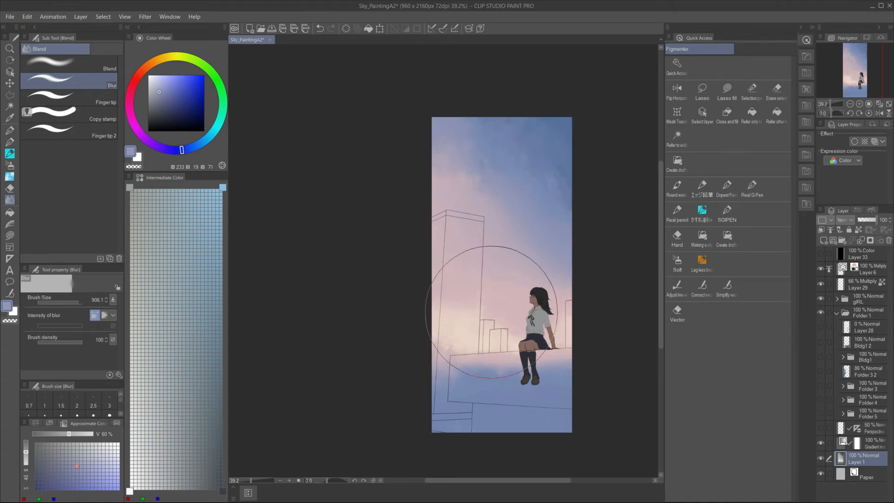
# - Add a Color balance correction layer above the gradient map and shift the sky tones towards warm pink
pyautogui.hotkey('alt', ']')
pyautogui.click(102, 16)
pyautogui.moveTo(80, 17)
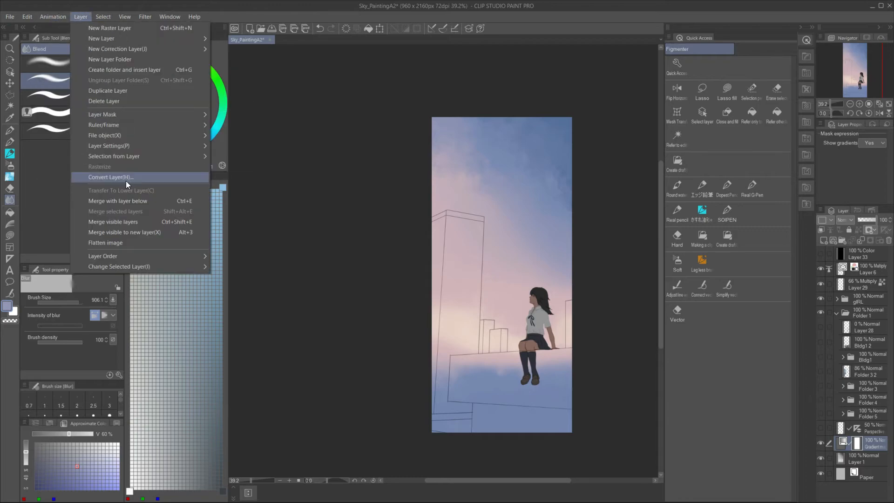
pyautogui.moveTo(140, 48)
pyautogui.click(252, 113)
pyautogui.moveTo(664, 317); pyautogui.dragTo(657, 318)
pyautogui.moveTo(664, 285); pyautogui.dragTo(676, 285)
pyautogui.moveTo(664, 318); pyautogui.dragTo(678, 316)
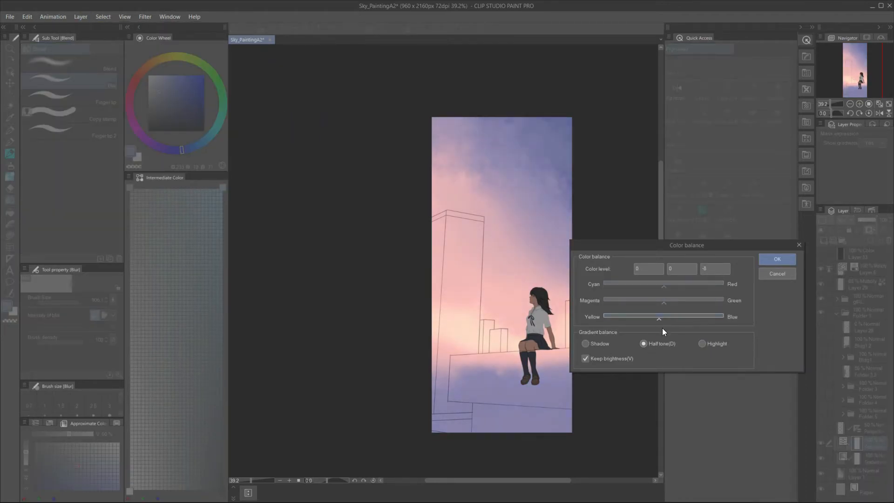
# - Adjust the highlight levels of red and blue in the color balance and apply it
pyautogui.click(702, 343)
pyautogui.moveTo(680, 286); pyautogui.dragTo(675, 286)
pyautogui.click(684, 317)
pyautogui.moveTo(683, 318); pyautogui.dragTo(664, 318)
pyautogui.moveTo(675, 285); pyautogui.dragTo(664, 285)
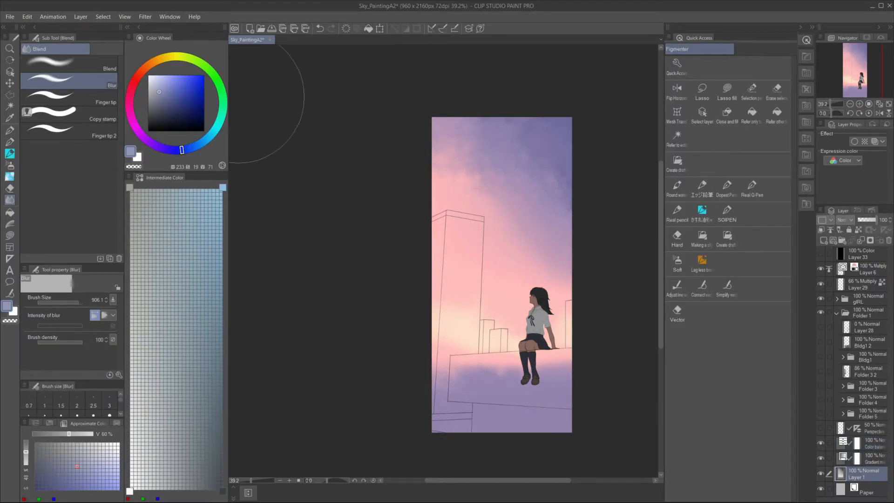
# - Add a Tone Curve correction layer above the color balance layer and pull the RGB curve down to deepen the sky
pyautogui.click(80, 17)
pyautogui.moveTo(103, 16)
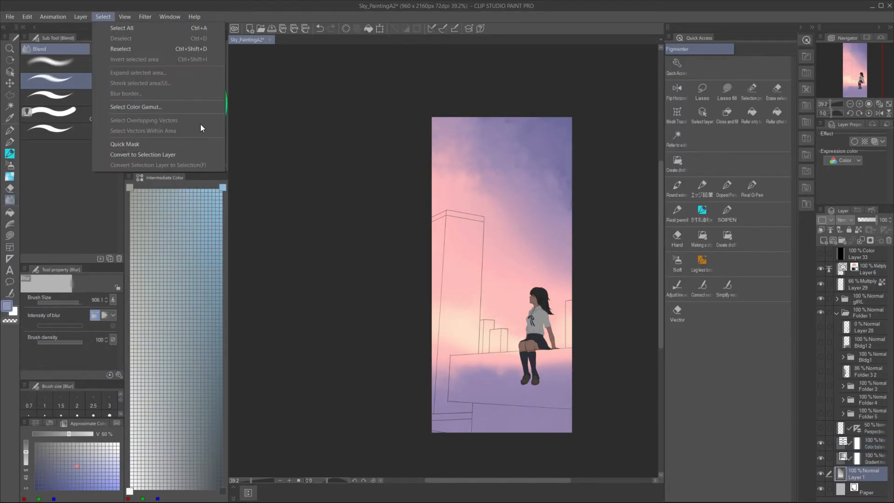
pyautogui.click(871, 447)
pyautogui.click(84, 18)
pyautogui.moveTo(139, 48)
pyautogui.click(272, 103)
pyautogui.moveTo(275, 235)
pyautogui.mouseDown()
pyautogui.moveTo(287, 257)
pyautogui.moveTo(292, 231)
pyautogui.mouseUp()
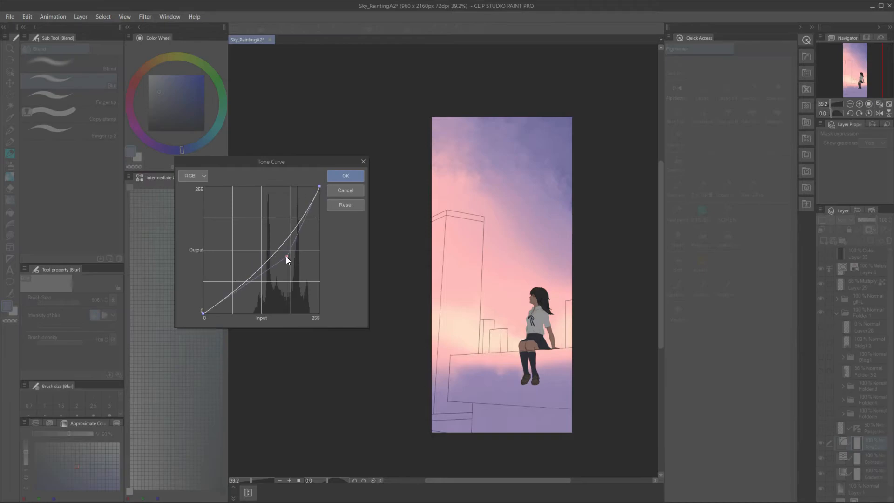
pyautogui.moveTo(243, 282); pyautogui.dragTo(241, 290)
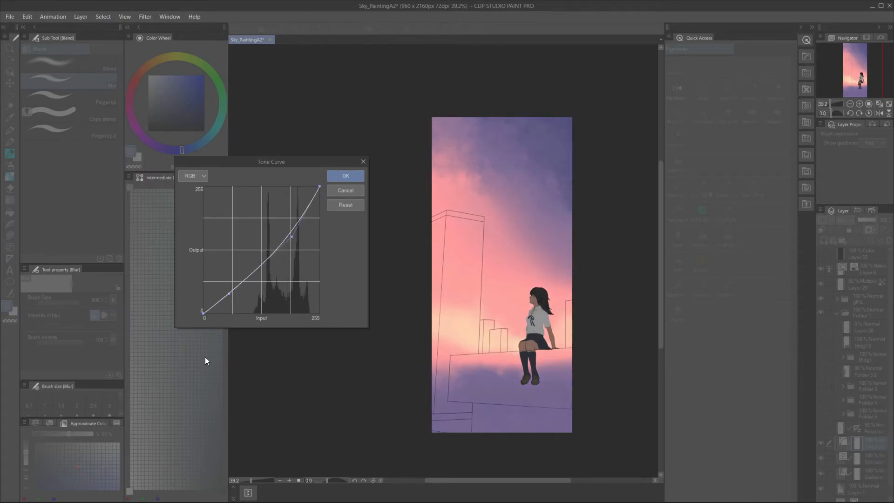
pyautogui.press('Return')
# - Paint small white streaky clouds across the sky on a new layer above Layer 1 with the 遠くの雲 brush
pyautogui.scroll(-1, 879, 454)
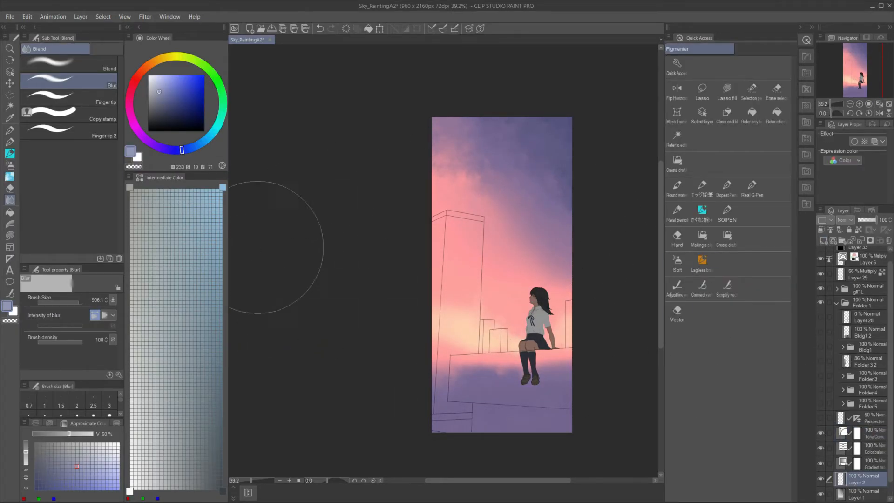
pyautogui.press('b')
pyautogui.press(',')
pyautogui.moveTo(521, 186)
pyautogui.mouseDown()
pyautogui.moveTo(499, 171)
pyautogui.moveTo(485, 174)
pyautogui.moveTo(531, 174)
pyautogui.mouseUp()
pyautogui.click(149, 76)
pyautogui.moveTo(526, 212); pyautogui.dragTo(554, 211)
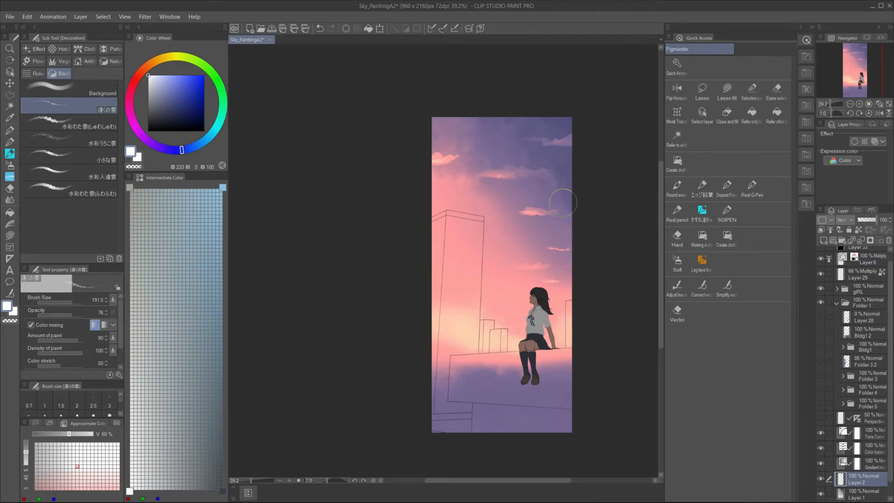
# - Lasso the small streaky clouds, mesh-transform them into a downward slant towards the girl's side, and deselect
pyautogui.press('m')
pyautogui.click(464, 377)
pyautogui.click(588, 404)
pyautogui.moveTo(432, 389); pyautogui.dragTo(451, 351)
pyautogui.moveTo(526, 206); pyautogui.dragTo(541, 223)
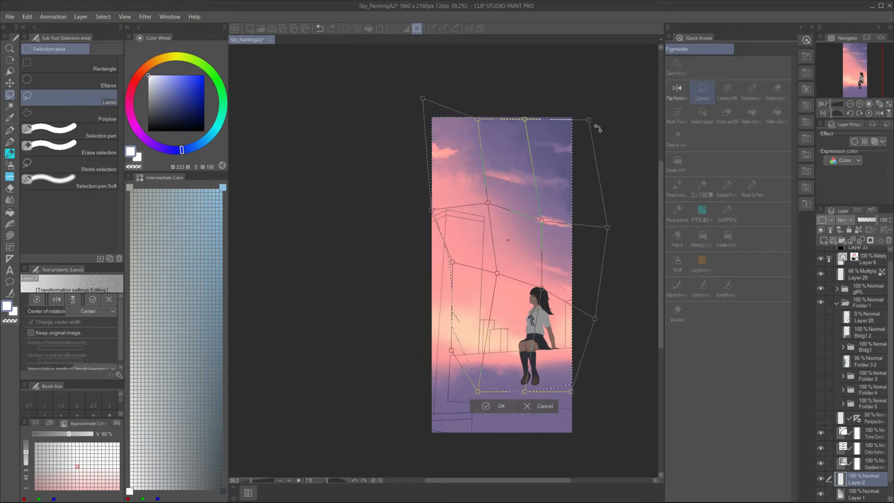
pyautogui.moveTo(596, 239); pyautogui.dragTo(593, 233)
pyautogui.moveTo(588, 134); pyautogui.dragTo(610, 130)
pyautogui.moveTo(539, 131); pyautogui.dragTo(546, 122)
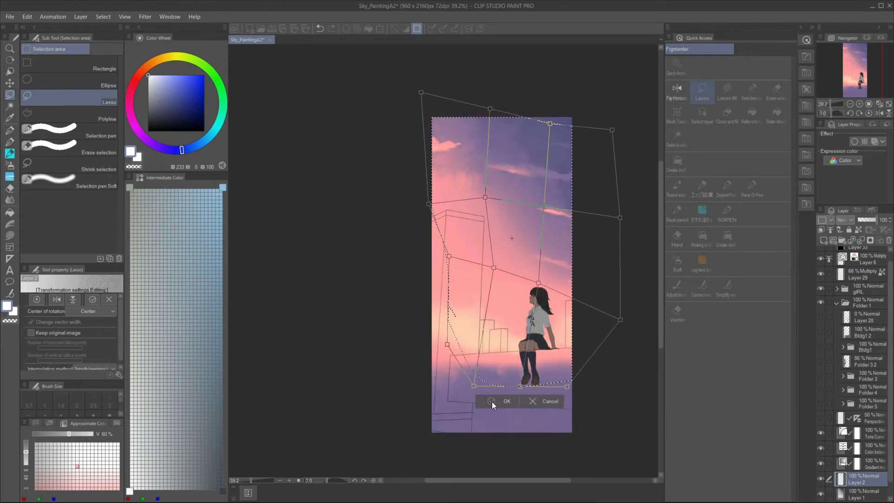
pyautogui.click(494, 405)
pyautogui.hotkey('ctrl', 'd')
# - Shade the small clouds on Layer 2 with dark and sampled tones of the 水彩わた雲(ふわふわ) brush
pyautogui.click(9, 176)
pyautogui.click(98, 189)
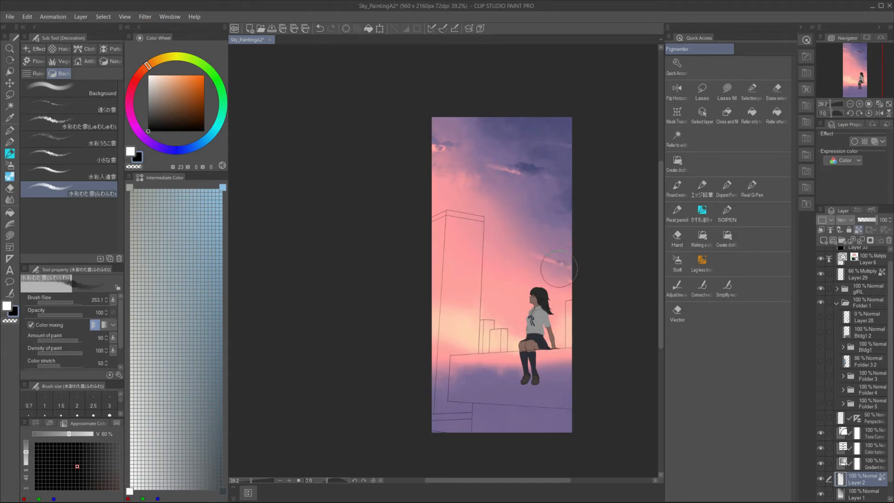
pyautogui.press('x')
pyautogui.keyDown('alt'); pyautogui.click(503, 243); pyautogui.keyUp('alt')
pyautogui.moveTo(484, 217)
pyautogui.mouseDown()
pyautogui.moveTo(528, 216)
pyautogui.moveTo(514, 232)
pyautogui.moveTo(588, 223)
pyautogui.moveTo(558, 242)
pyautogui.mouseUp()
# - Select Layer 1 and compare the latest pink cloud strokes by undoing and redoing them
pyautogui.hotkey('alt', '[')
pyautogui.hotkey('ctrl', 'z')
pyautogui.hotkey('ctrl', 'z')
pyautogui.keyDown('alt'); pyautogui.click(534, 282); pyautogui.keyUp('alt')
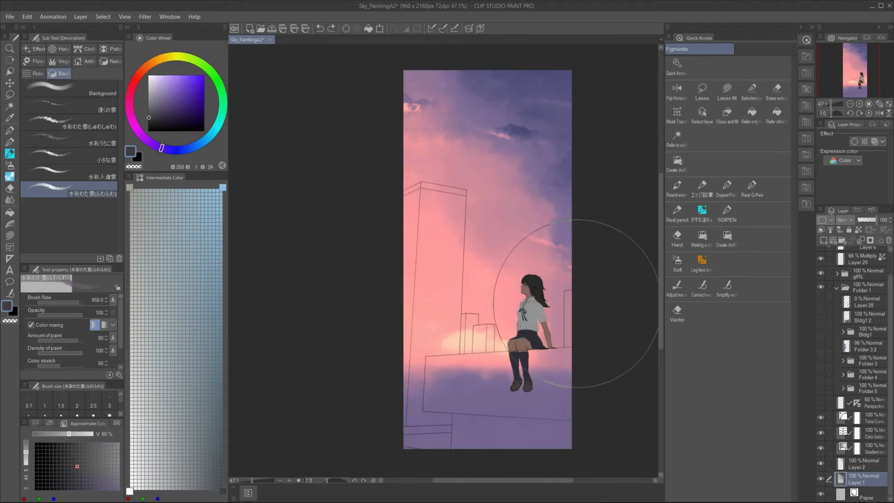
pyautogui.hotkey('ctrl', 'y')
pyautogui.hotkey('ctrl', 'y')
# - Darken the upper sky and the area above the girl with large deep violet cloud strokes
pyautogui.moveTo(550, 80)
pyautogui.mouseDown()
pyautogui.moveTo(563, 181)
pyautogui.moveTo(525, 148)
pyautogui.moveTo(526, 117)
pyautogui.mouseUp()
pyautogui.keyDown('alt'); pyautogui.click(562, 180); pyautogui.keyUp('alt')
pyautogui.press('x')
pyautogui.moveTo(578, 252); pyautogui.dragTo(574, 182)
pyautogui.moveTo(645, 296)
pyautogui.mouseDown()
pyautogui.moveTo(579, 331)
pyautogui.moveTo(569, 276)
pyautogui.mouseUp()
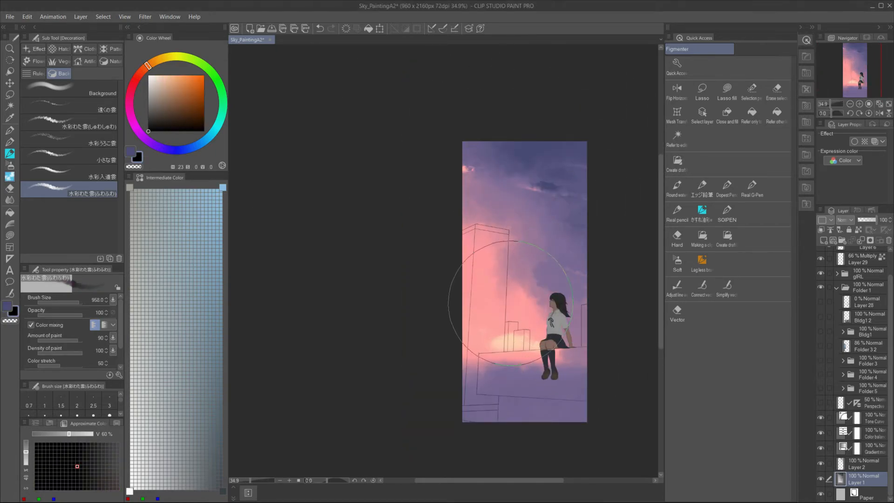
# - Undo the last two cloud strokes and smooth the glow's edge with the Finger tip 2 blender
pyautogui.keyDown('alt'); pyautogui.click(438, 298); pyautogui.keyUp('alt')
pyautogui.hotkey('ctrl', 'z')
pyautogui.hotkey('ctrl', 'z')
pyautogui.press('j')
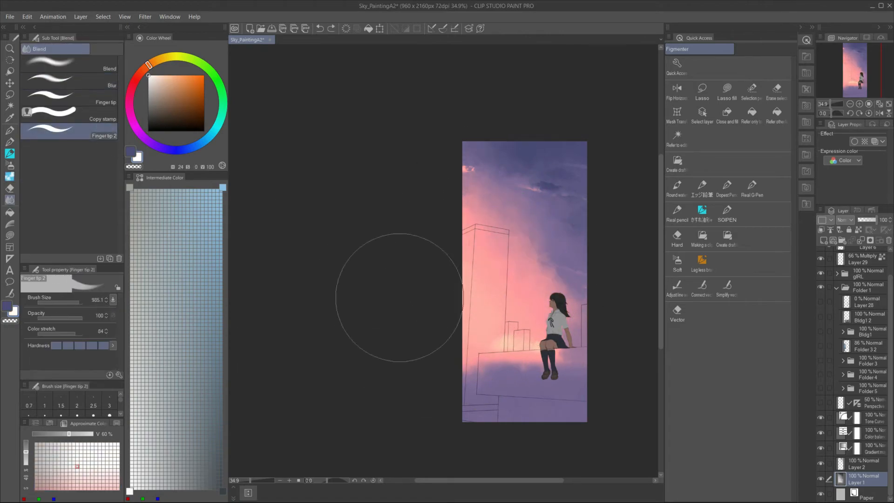
pyautogui.press('j')
pyautogui.press('x')
# - Darken the sky between the tower and the girl with strokes in sampled colours
pyautogui.press('p')
pyautogui.press('b')
pyautogui.keyDown('alt'); pyautogui.click(526, 155); pyautogui.keyUp('alt')
pyautogui.moveTo(575, 223)
pyautogui.mouseDown()
pyautogui.moveTo(581, 257)
pyautogui.moveTo(549, 299)
pyautogui.mouseUp()
pyautogui.press('x')
pyautogui.keyDown('alt'); pyautogui.click(542, 282); pyautogui.keyUp('alt')
# - Rework the horizon glow beside the girl and deepen the surrounding sky to navy, undoing an unwanted stroke
pyautogui.keyDown('alt'); pyautogui.click(503, 316); pyautogui.keyUp('alt')
pyautogui.moveTo(503, 317)
pyautogui.mouseDown()
pyautogui.moveTo(543, 315)
pyautogui.moveTo(572, 332)
pyautogui.mouseUp()
pyautogui.moveTo(584, 338)
pyautogui.keyDown('ctrl'); pyautogui.keyDown('alt'); pyautogui.mouseDown()
pyautogui.moveTo(466, 347)
pyautogui.moveTo(573, 347)
pyautogui.mouseUp(); pyautogui.keyUp('alt'); pyautogui.keyUp('ctrl')
pyautogui.hotkey('ctrl', 'z')
pyautogui.moveTo(535, 392)
pyautogui.keyDown('ctrl'); pyautogui.mouseDown()
pyautogui.moveTo(520, 391)
pyautogui.moveTo(542, 392)
pyautogui.mouseUp(); pyautogui.keyUp('ctrl')
pyautogui.press('x')
pyautogui.moveTo(577, 126)
pyautogui.keyDown('ctrl'); pyautogui.keyDown('alt'); pyautogui.mouseDown()
pyautogui.moveTo(615, 126)
pyautogui.moveTo(543, 425)
pyautogui.moveTo(586, 437)
pyautogui.mouseUp(); pyautogui.keyUp('alt'); pyautogui.keyUp('ctrl')
# - Select Layer 2 and paint fluffy pink clouds in the upper sky above the girl, undoing an unwanted stroke
pyautogui.keyDown('ctrl'); pyautogui.moveTo(526, 269); pyautogui.dragTo(496, 269); pyautogui.keyUp('ctrl')
pyautogui.keyDown('ctrl'); pyautogui.keyDown('shift'); pyautogui.click(495, 182); pyautogui.keyUp('shift'); pyautogui.keyUp('ctrl')
pyautogui.press('p')
pyautogui.press('b')
pyautogui.press('b')
pyautogui.keyDown('ctrl'); pyautogui.keyDown('alt'); pyautogui.moveTo(495, 183); pyautogui.dragTo(466, 173); pyautogui.keyUp('alt'); pyautogui.keyUp('ctrl')
pyautogui.hotkey('ctrl', 'z')
pyautogui.press('x')
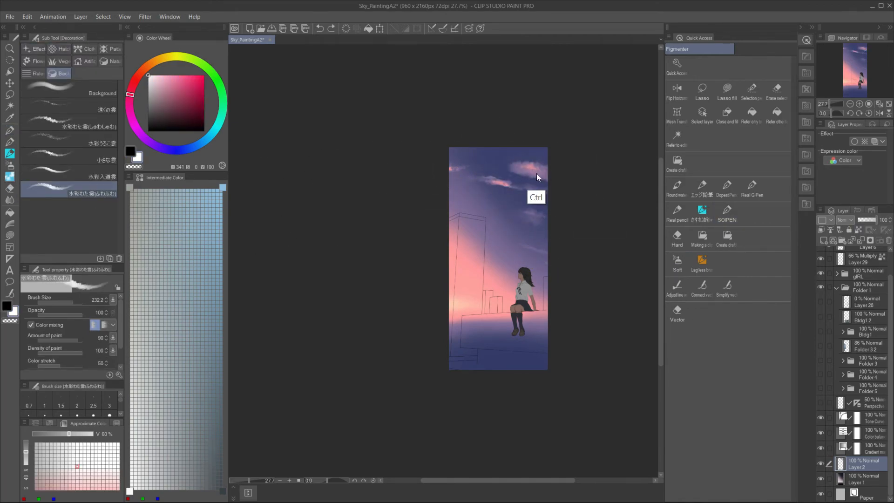
# - Break the pink clouds above the girl into wispy streaks with the 遠くの雲 brush
pyautogui.press('.')
pyautogui.press('.')
pyautogui.moveTo(517, 172); pyautogui.dragTo(556, 180)
pyautogui.keyDown('ctrl'); pyautogui.keyDown('alt'); pyautogui.moveTo(463, 232); pyautogui.dragTo(480, 231); pyautogui.keyUp('alt'); pyautogui.keyUp('ctrl')
pyautogui.press('x')
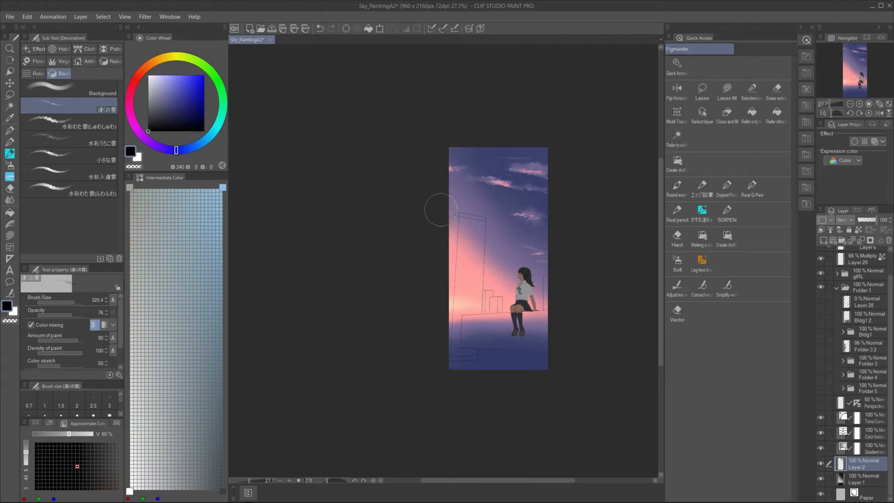
# - Paint dark clouds with pink highlights over the tower's top and thin the streaks using the transparent colour
pyautogui.press('x')
pyautogui.scroll(3, 583, 223)
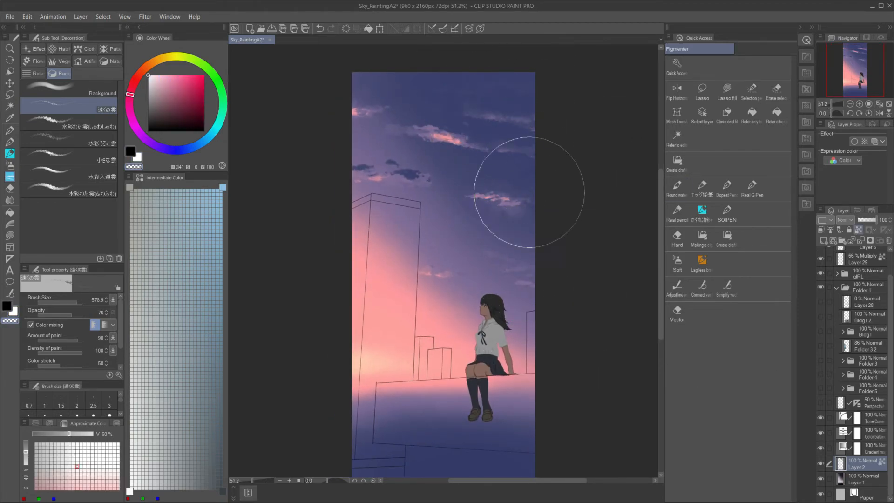
pyautogui.press('c')
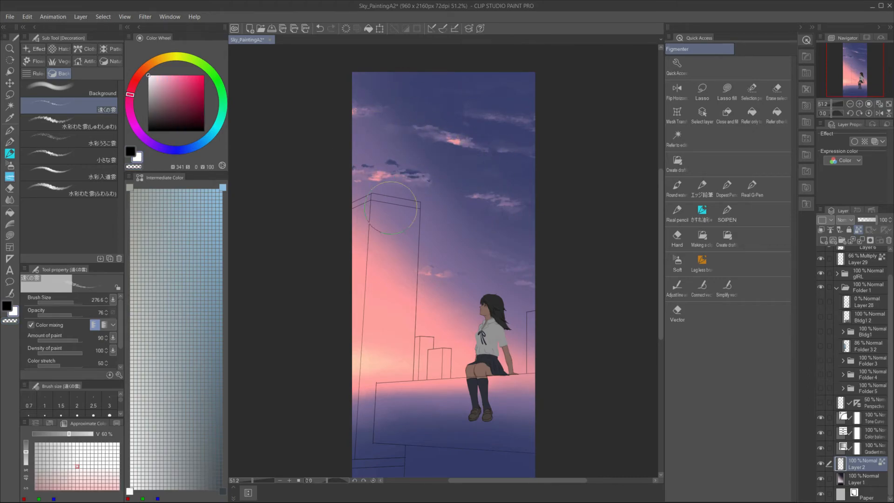
pyautogui.keyDown('ctrl'); pyautogui.keyDown('alt'); pyautogui.moveTo(492, 314); pyautogui.dragTo(483, 314); pyautogui.keyUp('alt'); pyautogui.keyUp('ctrl')
# - Show the Bldg1 2 layer with the concrete ledge and sample a peach tone from the horizon glow
pyautogui.scroll(-1, 492, 314)
pyautogui.moveTo(890, 396); pyautogui.dragTo(890, 374)
pyautogui.keyDown('alt'); pyautogui.click(449, 290); pyautogui.keyUp('alt')
pyautogui.click(820, 428)
pyautogui.click(820, 428)
pyautogui.click(821, 341)
pyautogui.keyDown('alt'); pyautogui.click(375, 285); pyautogui.keyUp('alt')
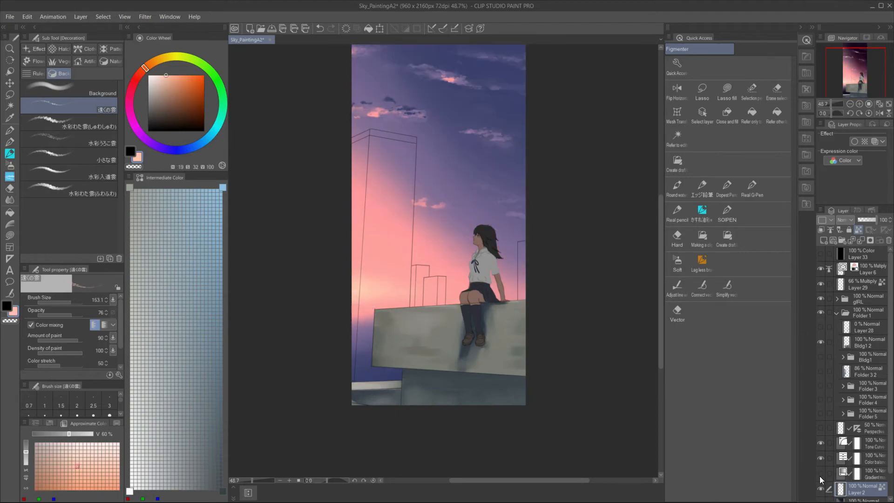
# - Select the Bldg1 2 layer and sample pink tones from the sunset sky for the ledge
pyautogui.click(857, 474)
pyautogui.scroll(-1, 819, 410)
pyautogui.keyDown('ctrl'); pyautogui.keyDown('alt'); pyautogui.moveTo(500, 352); pyautogui.dragTo(510, 352); pyautogui.keyUp('alt'); pyautogui.keyUp('ctrl')
pyautogui.keyDown('alt'); pyautogui.click(506, 355); pyautogui.keyUp('alt')
pyautogui.keyDown('alt'); pyautogui.click(446, 291); pyautogui.keyUp('alt')
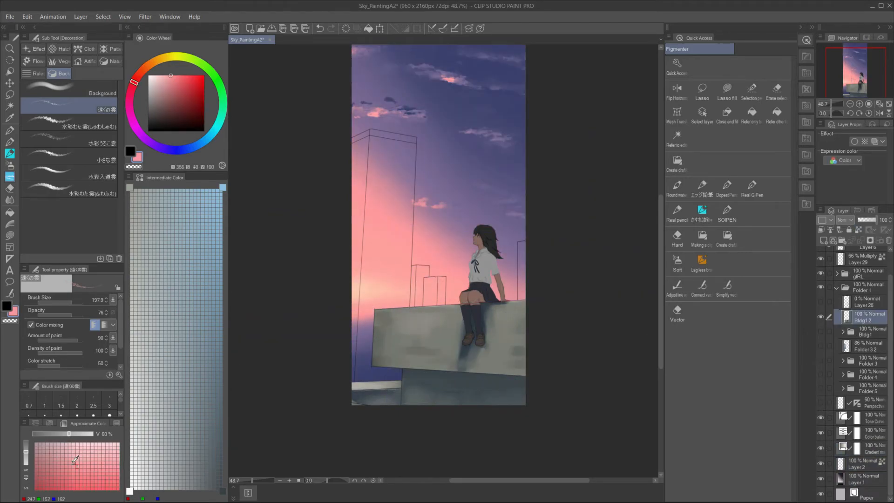
pyautogui.keyDown('alt'); pyautogui.click(375, 298); pyautogui.keyUp('alt')
pyautogui.press('p')
pyautogui.hotkey('ctrl', '0')
# - Apply a color balance correction to the building layer, adjusting its highlights, halftones and shadows
pyautogui.click(27, 17)
pyautogui.click(255, 267)
pyautogui.moveTo(664, 285)
pyautogui.mouseDown()
pyautogui.moveTo(692, 285)
pyautogui.moveTo(669, 302)
pyautogui.moveTo(655, 286)
pyautogui.mouseUp()
pyautogui.click(714, 344)
pyautogui.click(644, 343)
pyautogui.click(585, 343)
pyautogui.moveTo(683, 319); pyautogui.dragTo(675, 318)
pyautogui.press('Return')
# - Paint over the ledge's front face with warm orange
pyautogui.keyDown('alt'); pyautogui.click(416, 404); pyautogui.keyUp('alt')
pyautogui.scroll(-2, 416, 404)
pyautogui.moveTo(503, 406)
pyautogui.mouseDown()
pyautogui.moveTo(416, 404)
pyautogui.moveTo(504, 403)
pyautogui.mouseUp()
pyautogui.keyDown('alt'); pyautogui.click(396, 405); pyautogui.keyUp('alt')
pyautogui.moveTo(380, 392); pyautogui.dragTo(512, 372)
# - Paint a dark shadow beneath the ledge and shade the lower wall with the かすれ油彩■リメイク brush
pyautogui.press('b')
pyautogui.moveTo(427, 441); pyautogui.dragTo(527, 444)
pyautogui.keyDown('alt'); pyautogui.click(403, 428); pyautogui.keyUp('alt')
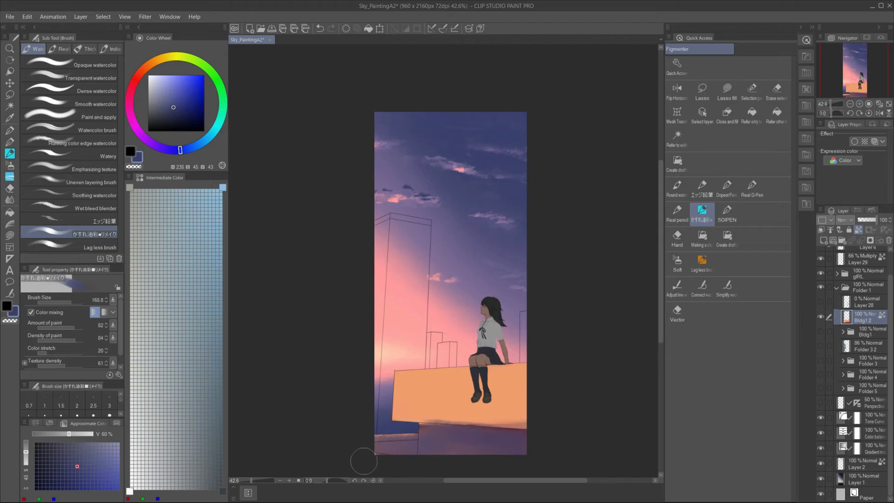
pyautogui.moveTo(425, 464); pyautogui.dragTo(414, 432)
# - Rotate the canvas and brush peach tones over the lower wall and across the ledge's face
pyautogui.scroll(2, 414, 433)
pyautogui.keyDown('alt'); pyautogui.click(394, 300); pyautogui.keyUp('alt')
pyautogui.moveTo(487, 273); pyautogui.dragTo(396, 387)
pyautogui.moveTo(456, 261); pyautogui.dragTo(368, 354)
pyautogui.keyDown('alt'); pyautogui.click(393, 279); pyautogui.keyUp('alt')
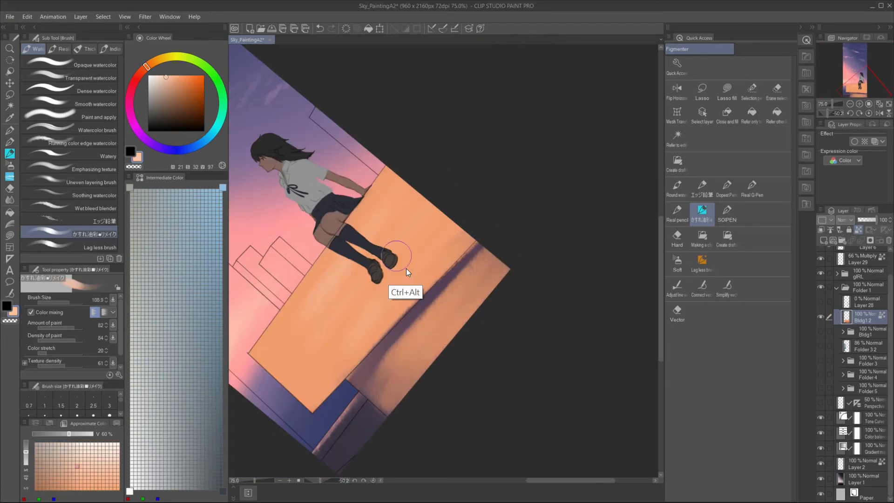
pyautogui.moveTo(382, 284); pyautogui.dragTo(298, 340)
# - Paint the girl's cast shadow beside her legs on the ledge and reset the canvas rotation
pyautogui.keyDown('alt'); pyautogui.click(386, 267); pyautogui.keyUp('alt')
pyautogui.keyDown('alt'); pyautogui.click(371, 268); pyautogui.keyUp('alt')
pyautogui.moveTo(499, 134)
pyautogui.mouseDown()
pyautogui.moveTo(507, 195)
pyautogui.moveTo(496, 212)
pyautogui.mouseUp()
pyautogui.scroll(-2, 508, 210)
pyautogui.scroll(1, 509, 182)
pyautogui.moveTo(510, 181); pyautogui.dragTo(442, 158)
pyautogui.moveTo(434, 296); pyautogui.dragTo(540, 213)
pyautogui.keyDown('alt'); pyautogui.click(437, 286); pyautogui.keyUp('alt')
pyautogui.hotkey('ctrl', '@')
# - Shade the band under the ledge and add a muted patch near the ledge's outer corner with sampled colours
pyautogui.scroll(-2, 507, 322)
pyautogui.keyDown('alt'); pyautogui.click(507, 303); pyautogui.keyUp('alt')
pyautogui.moveTo(505, 307); pyautogui.dragTo(524, 307)
pyautogui.keyDown('alt'); pyautogui.click(524, 309); pyautogui.keyUp('alt')
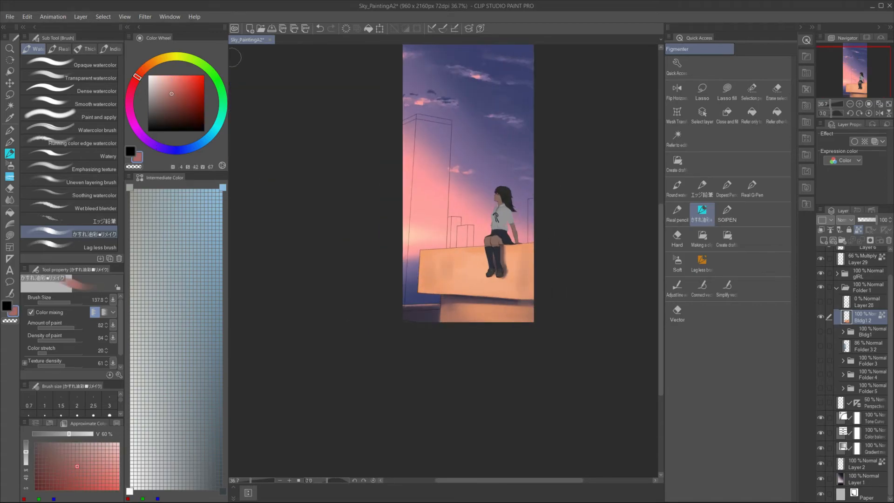
pyautogui.moveTo(454, 273); pyautogui.dragTo(435, 279)
# - Darken the small rooftop beside the lower wall and the wall's shadowed base with sampled navy
pyautogui.keyDown('alt'); pyautogui.click(504, 305); pyautogui.keyUp('alt')
pyautogui.keyDown('alt'); pyautogui.click(496, 273); pyautogui.keyUp('alt')
pyautogui.moveTo(424, 313); pyautogui.dragTo(406, 318)
pyautogui.keyDown('alt'); pyautogui.click(530, 205); pyautogui.keyUp('alt')
pyautogui.moveTo(454, 329); pyautogui.dragTo(439, 329)
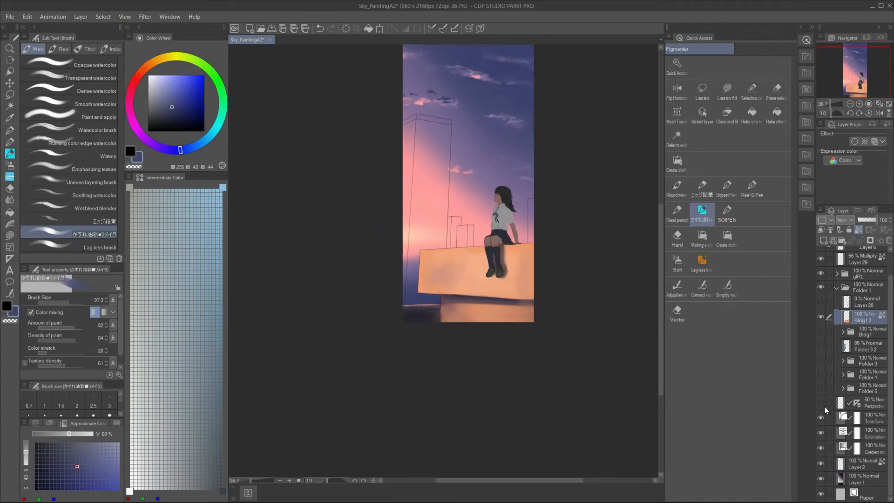
# - Show the tall glass tower's folder behind the ledge and expand it to reach its layers
pyautogui.scroll(1, 825, 372)
pyautogui.click(821, 343)
pyautogui.click(821, 344)
pyautogui.rightClick(859, 371)
pyautogui.click(767, 379)
pyautogui.click(820, 372)
pyautogui.click(843, 372)
pyautogui.click(861, 343)
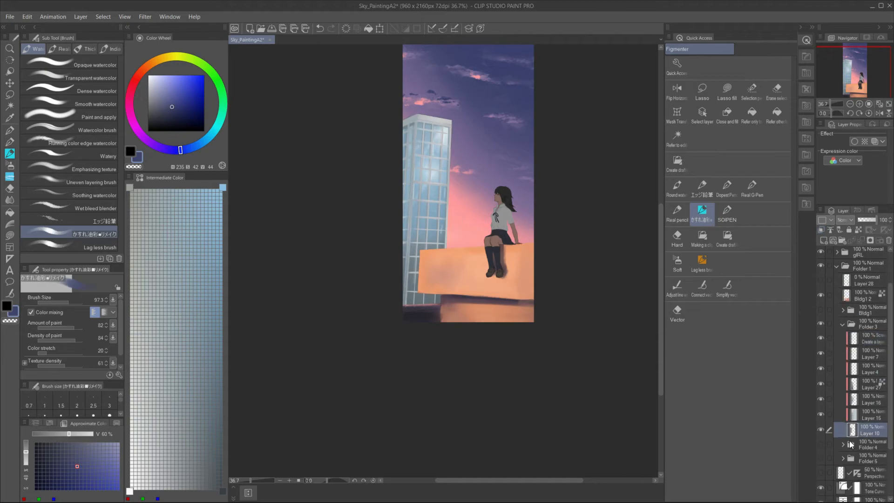
# - Remove the tower's three uppermost detail layers and merge Layer 16 into Layer 15
pyautogui.click(862, 383)
pyautogui.moveTo(828, 338); pyautogui.dragTo(829, 368)
pyautogui.hotkey('shift', 'alt', 'e')
pyautogui.click(857, 354)
pyautogui.hotkey('ctrl', 'e')
# - Outline the tower with a straight-edged selection and fill its frame layer with muted purple sampled from the sky
pyautogui.press('m')
pyautogui.click(488, 91)
pyautogui.press('p')
pyautogui.keyDown('alt'); pyautogui.click(482, 111); pyautogui.keyUp('alt')
pyautogui.press('m')
pyautogui.click(401, 328)
pyautogui.click(462, 359)
pyautogui.doubleClick(484, 118)
pyautogui.hotkey('alt', 'Delete')
# - Brush orange down the tower's narrow side face and run a sampled colour along its edge
pyautogui.click(145, 68)
pyautogui.click(172, 86)
pyautogui.moveTo(415, 112); pyautogui.dragTo(407, 302)
pyautogui.moveTo(415, 133); pyautogui.dragTo(411, 233)
pyautogui.scroll(3, 420, 127)
pyautogui.keyDown('alt'); pyautogui.click(433, 112); pyautogui.keyUp('alt')
pyautogui.press('[')
pyautogui.keyDown('shift'); pyautogui.click(399, 429); pyautogui.keyUp('shift')
pyautogui.scroll(-3, 399, 428)
# - Adjust the tower's window layer, Layer 15, with Hue/Saturation/Luminosity
pyautogui.click(865, 339)
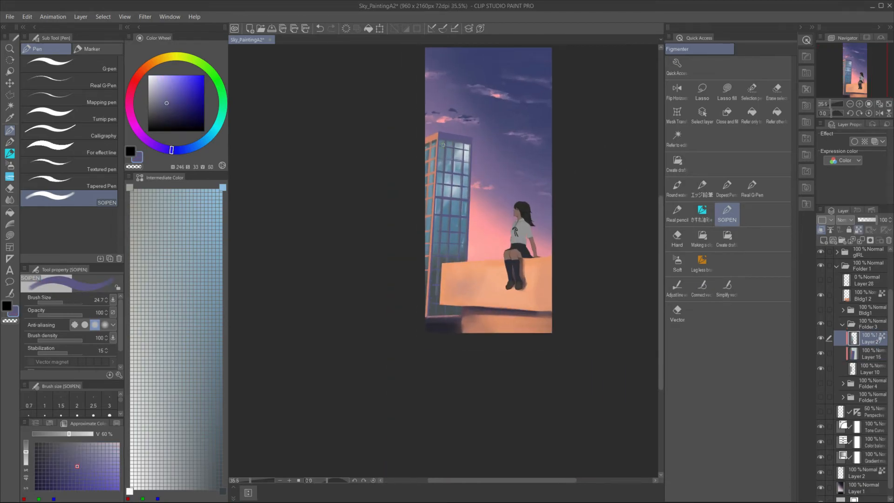
pyautogui.click(865, 354)
pyautogui.hotkey('ctrl', 'u')
pyautogui.click(624, 92)
# - Set up the Soft airbrush with light orange, compare the picture without the tower, and reselect the tower's frame layer
pyautogui.press('b')
pyautogui.click(840, 339)
pyautogui.click(842, 325)
pyautogui.click(820, 362)
pyautogui.click(148, 66)
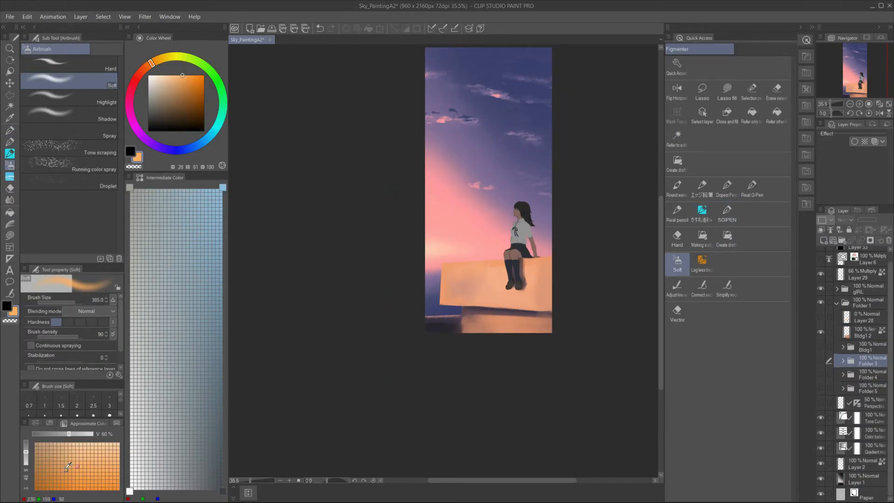
pyautogui.click(821, 361)
pyautogui.click(842, 362)
pyautogui.click(864, 375)
# - Airbrush sampled warm tones along the tower's side face and upper corner
pyautogui.moveTo(426, 154); pyautogui.dragTo(412, 291)
pyautogui.hotkey('ctrl', 'z')
pyautogui.moveTo(457, 164); pyautogui.dragTo(445, 164)
pyautogui.keyDown('alt'); pyautogui.click(429, 311); pyautogui.keyUp('alt')
pyautogui.moveTo(424, 152)
pyautogui.mouseDown()
pyautogui.moveTo(423, 286)
pyautogui.moveTo(426, 226)
pyautogui.mouseUp()
pyautogui.keyDown('alt'); pyautogui.click(428, 223); pyautogui.keyUp('alt')
pyautogui.moveTo(426, 263); pyautogui.dragTo(426, 191)
pyautogui.keyDown('alt'); pyautogui.click(429, 186); pyautogui.keyUp('alt')
pyautogui.keyDown('alt'); pyautogui.click(427, 159); pyautogui.keyUp('alt')
pyautogui.moveTo(432, 150); pyautogui.dragTo(432, 245)
# - Airbrush sampled sky purples and pinks over the tower's front face, base and roof corner
pyautogui.keyDown('alt'); pyautogui.click(521, 75); pyautogui.keyUp('alt')
pyautogui.keyDown('alt'); pyautogui.click(484, 168); pyautogui.keyUp('alt')
pyautogui.moveTo(449, 275)
pyautogui.mouseDown()
pyautogui.moveTo(454, 154)
pyautogui.moveTo(454, 186)
pyautogui.mouseUp()
pyautogui.keyDown('alt'); pyautogui.click(526, 92); pyautogui.keyUp('alt')
pyautogui.keyDown('alt'); pyautogui.click(480, 219); pyautogui.keyUp('alt')
pyautogui.moveTo(426, 323); pyautogui.dragTo(446, 322)
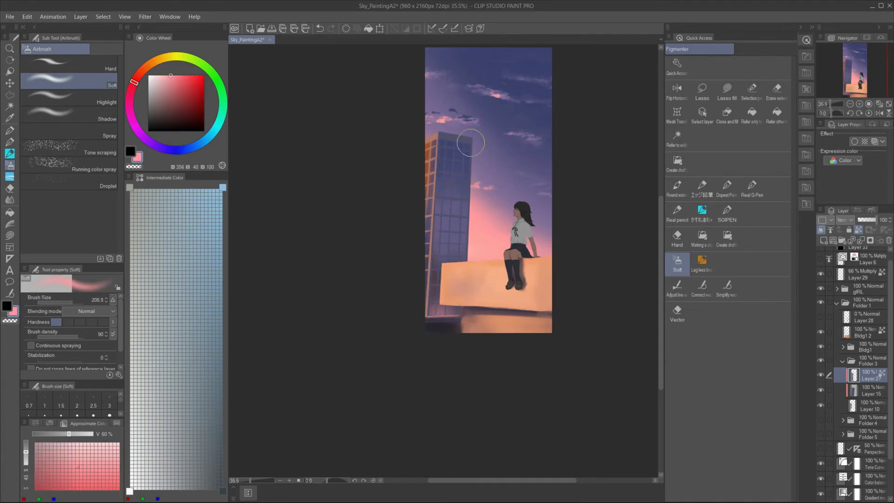
pyautogui.moveTo(473, 138); pyautogui.dragTo(457, 138)
pyautogui.keyDown('alt'); pyautogui.click(423, 172); pyautogui.keyUp('alt')
pyautogui.moveTo(438, 179); pyautogui.dragTo(426, 335)
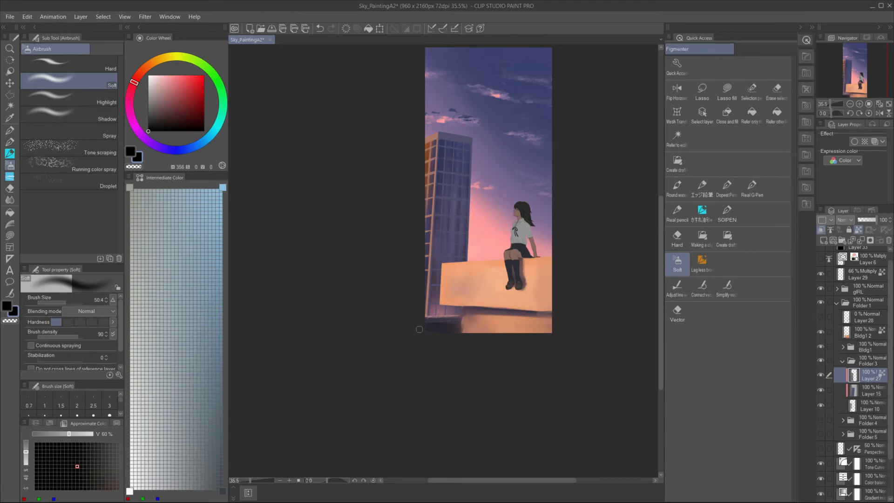
# - Add a saturated orange glow inside a selection on the tower's side face with the Highlight airbrush, and deselect
pyautogui.click(69, 98)
pyautogui.click(146, 67)
pyautogui.click(204, 76)
pyautogui.moveTo(428, 158); pyautogui.dragTo(424, 247)
pyautogui.hotkey('ctrl', 'z')
pyautogui.press('m')
pyautogui.doubleClick(437, 132)
pyautogui.moveTo(415, 283)
pyautogui.mouseDown()
pyautogui.moveTo(441, 172)
pyautogui.moveTo(428, 219)
pyautogui.mouseUp()
pyautogui.keyDown('alt'); pyautogui.click(449, 187); pyautogui.keyUp('alt')
pyautogui.click(69, 114)
pyautogui.hotkey('ctrl', 'd')
pyautogui.click(69, 81)
# - Blend the upper part of the tower's side face with sampled colours using the Soft airbrush
pyautogui.keyDown('alt'); pyautogui.click(482, 186); pyautogui.keyUp('alt')
pyautogui.keyDown('alt'); pyautogui.click(423, 177); pyautogui.keyUp('alt')
pyautogui.moveTo(430, 149); pyautogui.dragTo(426, 186)
pyautogui.keyDown('alt'); pyautogui.click(426, 186); pyautogui.keyUp('alt')
# - Try to airbrush pale yellow window glows on a copy of the tower's frame layer
pyautogui.scroll(3, 481, 213)
pyautogui.moveTo(868, 378); pyautogui.dragTo(867, 370)
pyautogui.keyDown('alt'); pyautogui.click(392, 139); pyautogui.keyUp('alt')
pyautogui.moveTo(451, 249)
pyautogui.mouseDown()
pyautogui.moveTo(451, 263)
pyautogui.moveTo(406, 251)
pyautogui.mouseUp()
pyautogui.moveTo(455, 212); pyautogui.dragTo(454, 259)
pyautogui.press('c')
pyautogui.moveTo(436, 221); pyautogui.dragTo(436, 256)
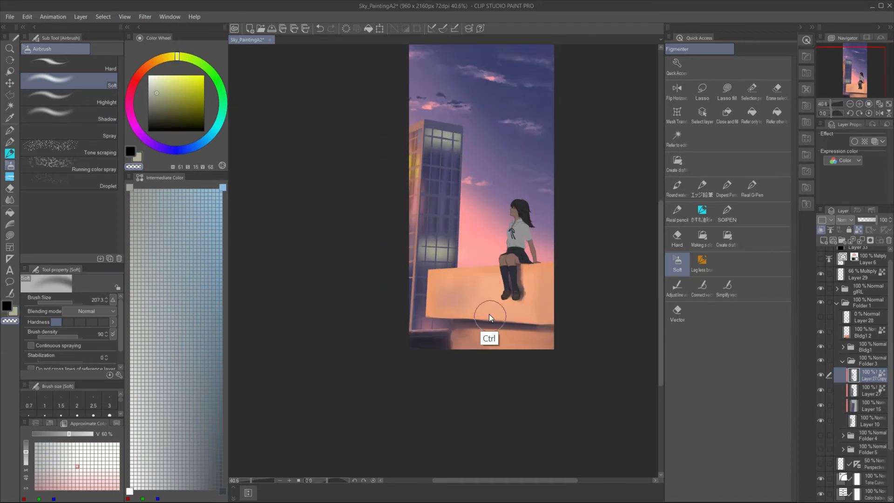
pyautogui.hotkey('ctrl', 'z')
pyautogui.hotkey('ctrl', 'z')
pyautogui.hotkey('ctrl', 'z')
pyautogui.hotkey('ctrl', 'z')
# - Switch to the textured oil brush with sampled warm colours and show Folder 4 with the small background buildings
pyautogui.scroll(1, 497, 238)
pyautogui.keyDown('alt'); pyautogui.click(388, 153); pyautogui.keyUp('alt')
pyautogui.press('p')
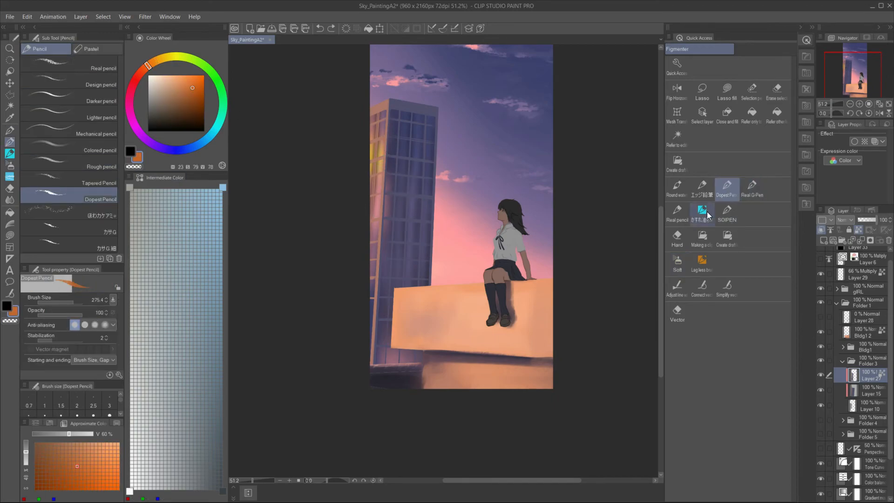
pyautogui.click(702, 212)
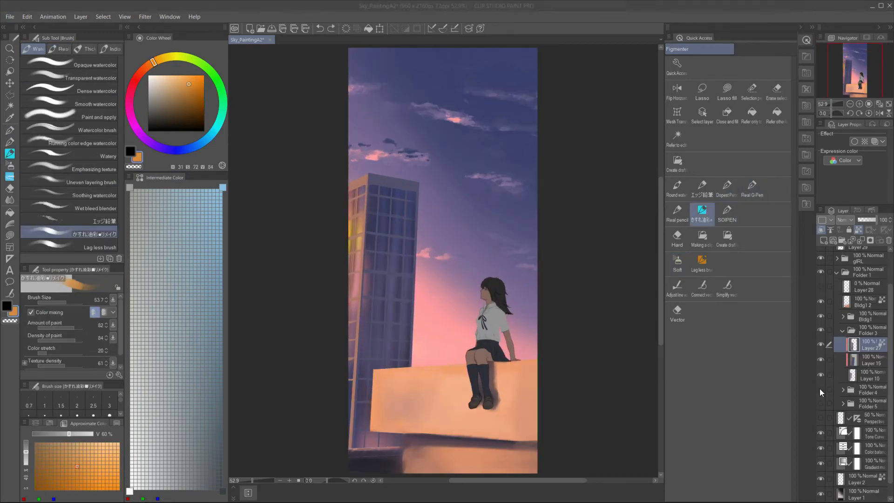
pyautogui.click(820, 389)
pyautogui.keyDown('alt'); pyautogui.click(495, 391); pyautogui.keyUp('alt')
pyautogui.scroll(3, 465, 388)
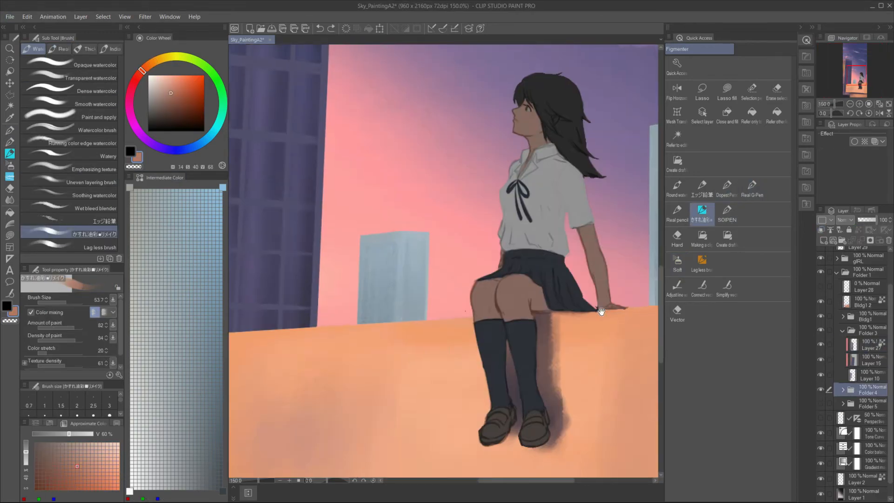
# - Paint sampled warm brown on the small building's shaded face within a selection, and on the building at the canvas edge
pyautogui.scroll(-2, 573, 289)
pyautogui.keyDown('ctrl'); pyautogui.keyDown('shift'); pyautogui.click(477, 275); pyautogui.keyUp('shift'); pyautogui.keyUp('ctrl')
pyautogui.press('m')
pyautogui.moveTo(490, 255); pyautogui.dragTo(487, 340)
pyautogui.press('b')
pyautogui.keyDown('alt'); pyautogui.click(468, 341); pyautogui.keyUp('alt')
pyautogui.moveTo(478, 279); pyautogui.dragTo(476, 322)
pyautogui.hotkey('ctrl', 'd')
pyautogui.moveTo(512, 317); pyautogui.dragTo(487, 306)
pyautogui.moveTo(603, 214)
pyautogui.mouseDown()
pyautogui.moveTo(597, 311)
pyautogui.moveTo(600, 286)
pyautogui.mouseUp()
# - Raise the small building layer's saturation slightly and apply Hue/Saturation/Luminosity to the tower's frame layer
pyautogui.keyDown('alt'); pyautogui.click(515, 326); pyautogui.keyUp('alt')
pyautogui.hotkey('ctrl', 'u')
pyautogui.moveTo(515, 130); pyautogui.dragTo(523, 132)
pyautogui.press('Return')
pyautogui.scroll(-3, 561, 189)
pyautogui.keyDown('ctrl'); pyautogui.keyDown('shift'); pyautogui.click(608, 228); pyautogui.keyUp('shift'); pyautogui.keyUp('ctrl')
pyautogui.hotkey('ctrl', 'u')
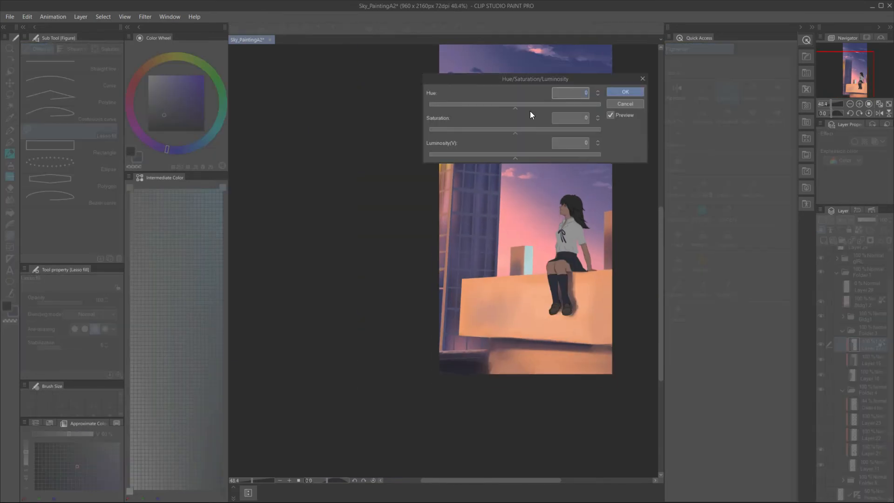
pyautogui.moveTo(538, 79); pyautogui.dragTo(638, 78)
pyautogui.press('Return')
# - Shade the small building and the one at the canvas edge on Layer 21 with sampled purple tones
pyautogui.keyDown('ctrl'); pyautogui.keyDown('shift'); pyautogui.click(516, 256); pyautogui.keyUp('shift'); pyautogui.keyUp('ctrl')
pyautogui.press('p')
pyautogui.scroll(3, 517, 263)
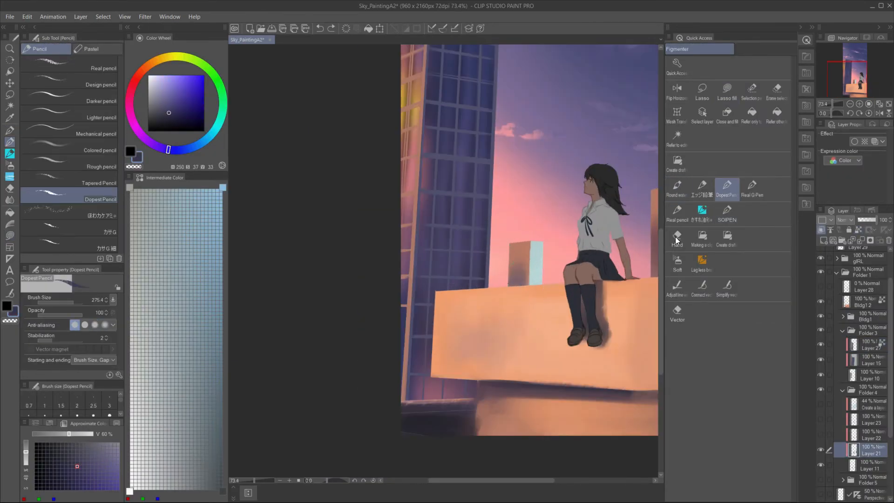
pyautogui.press('b')
pyautogui.moveTo(521, 304); pyautogui.dragTo(419, 359)
pyautogui.keyDown('alt'); pyautogui.click(588, 241); pyautogui.keyUp('alt')
pyautogui.moveTo(588, 257); pyautogui.dragTo(589, 303)
pyautogui.moveTo(415, 322); pyautogui.dragTo(415, 350)
pyautogui.keyDown('alt'); pyautogui.click(592, 326); pyautogui.keyUp('alt')
pyautogui.scroll(-4, 346, 288)
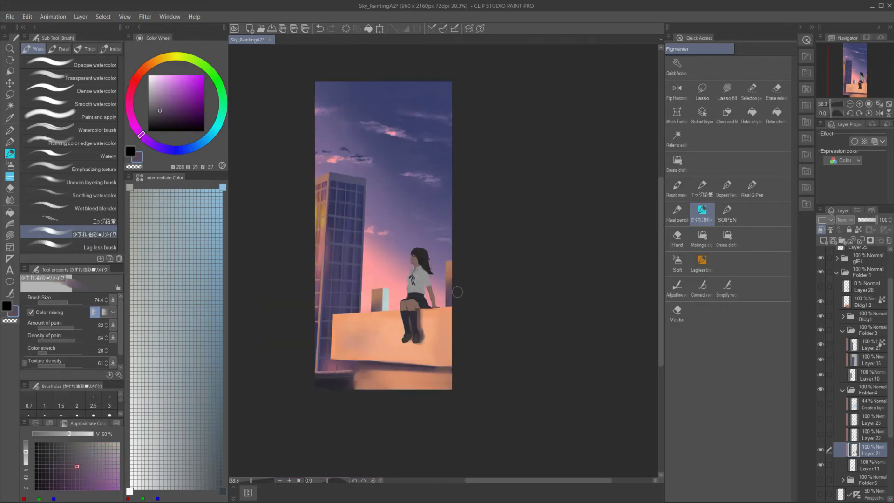
pyautogui.moveTo(448, 278); pyautogui.dragTo(445, 298)
# - Show Layer 22, widen the layer list, and tone down the small building's pale glass face with sampled colours
pyautogui.keyDown('alt'); pyautogui.click(378, 308); pyautogui.keyUp('alt')
pyautogui.scroll(3, 391, 320)
pyautogui.keyDown('alt'); pyautogui.click(354, 291); pyautogui.keyUp('alt')
pyautogui.click(821, 435)
pyautogui.click(865, 434)
pyautogui.moveTo(815, 339); pyautogui.dragTo(785, 339)
pyautogui.keyDown('alt'); pyautogui.click(356, 288); pyautogui.keyUp('alt')
pyautogui.keyDown('alt'); pyautogui.click(474, 223); pyautogui.keyUp('alt')
pyautogui.scroll(-3, 364, 301)
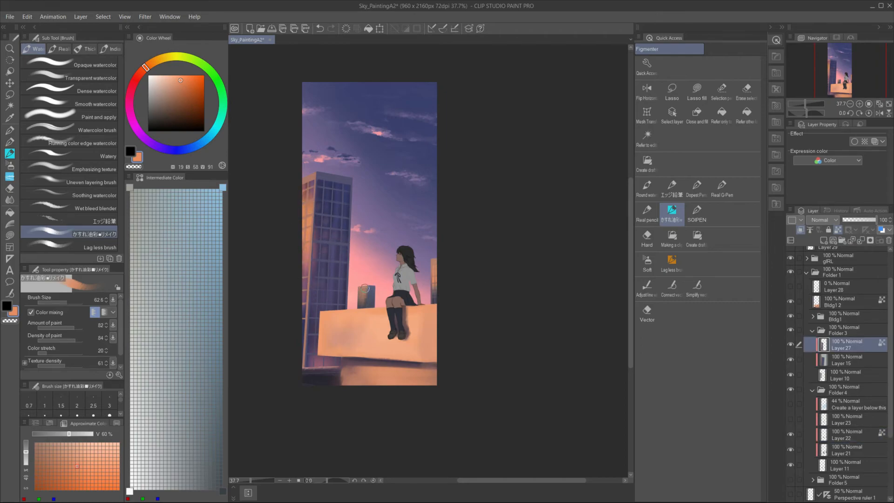
# - Brush a sampled colour down the building at the canvas edge behind the girl
pyautogui.keyDown('ctrl'); pyautogui.keyDown('shift'); pyautogui.click(369, 287); pyautogui.keyUp('shift'); pyautogui.keyUp('ctrl')
pyautogui.keyDown('alt'); pyautogui.click(370, 290); pyautogui.keyUp('alt')
pyautogui.keyDown('alt'); pyautogui.click(399, 277); pyautogui.keyUp('alt')
pyautogui.moveTo(436, 256); pyautogui.dragTo(433, 297)
# - Merge Folder 4's top layer into Layer 23 and brush sampled haze colours over the small buildings
pyautogui.click(844, 404)
pyautogui.hotkey('ctrl', 'e')
pyautogui.keyDown('alt'); pyautogui.click(370, 290); pyautogui.keyUp('alt')
pyautogui.moveTo(371, 289); pyautogui.dragTo(405, 292)
pyautogui.keyDown('alt'); pyautogui.click(433, 284); pyautogui.keyUp('alt')
pyautogui.keyDown('alt'); pyautogui.click(360, 307); pyautogui.keyUp('alt')
pyautogui.keyDown('alt'); pyautogui.click(360, 312); pyautogui.keyUp('alt')
pyautogui.keyDown('alt'); pyautogui.click(335, 261); pyautogui.keyUp('alt')
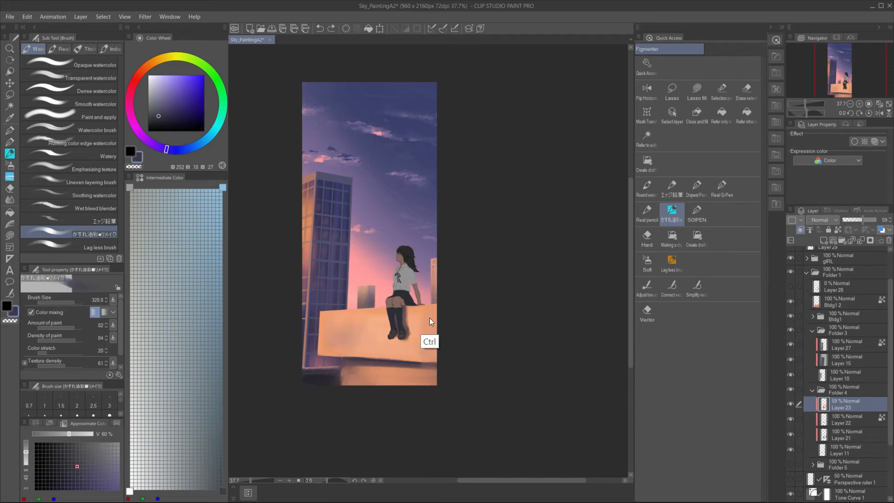
# - Show and expand Folder 5, and brush sampled sky tones over its distant buildings on its top layer
pyautogui.click(812, 330)
pyautogui.click(790, 419)
pyautogui.click(813, 419)
pyautogui.click(848, 433)
pyautogui.moveTo(354, 279); pyautogui.dragTo(361, 303)
pyautogui.keyDown('alt'); pyautogui.click(361, 267); pyautogui.keyUp('alt')
pyautogui.keyDown('alt'); pyautogui.click(344, 298); pyautogui.keyUp('alt')
pyautogui.keyDown('alt'); pyautogui.click(352, 333); pyautogui.keyUp('alt')
pyautogui.scroll(-3, 442, 194)
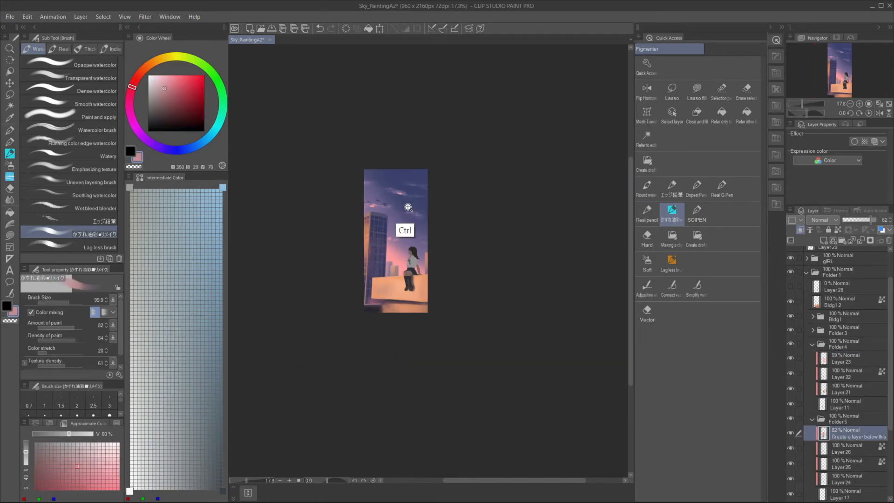
# - Collapse Folder 5 and Folder 4, expand Folder 3 and make its Layer 27 active
pyautogui.scroll(5, 443, 194)
pyautogui.click(812, 418)
pyautogui.click(849, 358)
pyautogui.click(790, 254)
pyautogui.click(790, 254)
pyautogui.click(812, 384)
pyautogui.click(813, 371)
pyautogui.click(848, 385)
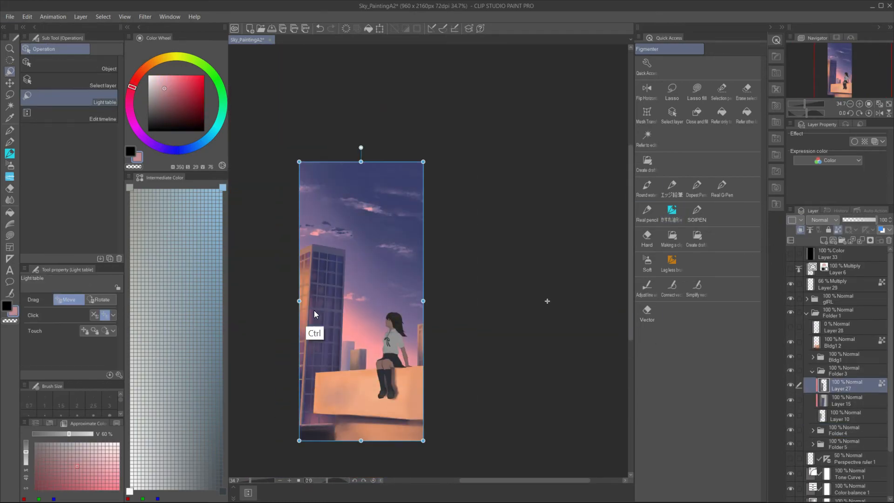
# - Lasso the tall tower's narrow side face and add a new layer above Layer 27 with the Add blending mode
pyautogui.click(672, 92)
pyautogui.hotkey('ctrl', 'shift', 'n')
pyautogui.click(68, 114)
pyautogui.click(312, 240)
pyautogui.click(299, 438)
pyautogui.click(823, 220)
pyautogui.click(822, 302)
# - Brush a large sampled orange glow up the selected tower side with the oil brush, and clear the selection
pyautogui.keyDown('alt'); pyautogui.click(354, 387); pyautogui.keyUp('alt')
pyautogui.click(696, 213)
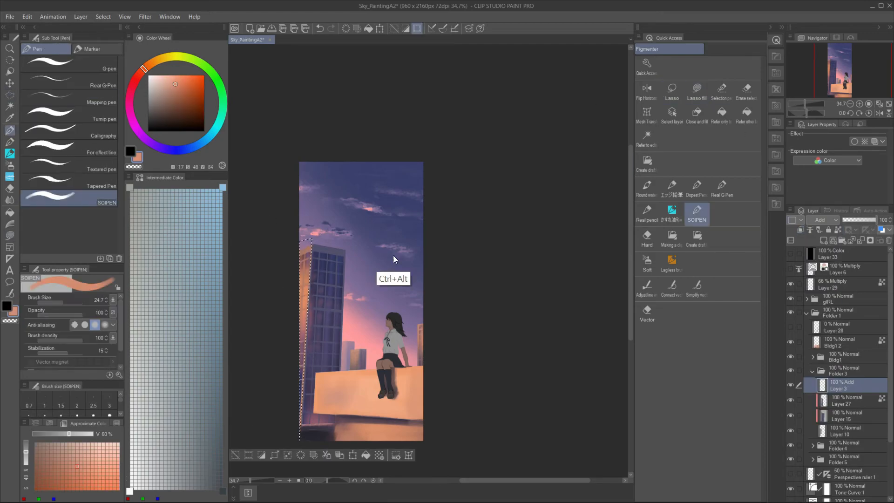
pyautogui.click(672, 213)
pyautogui.moveTo(300, 419); pyautogui.dragTo(307, 201)
pyautogui.hotkey('ctrl', 'd')
# - Set the glow layer to Color dodge at 67% opacity and check the painting's values in greyscale
pyautogui.click(854, 220)
pyautogui.click(823, 220)
pyautogui.scroll(1, 413, 394)
pyautogui.click(865, 219)
pyautogui.click(790, 255)
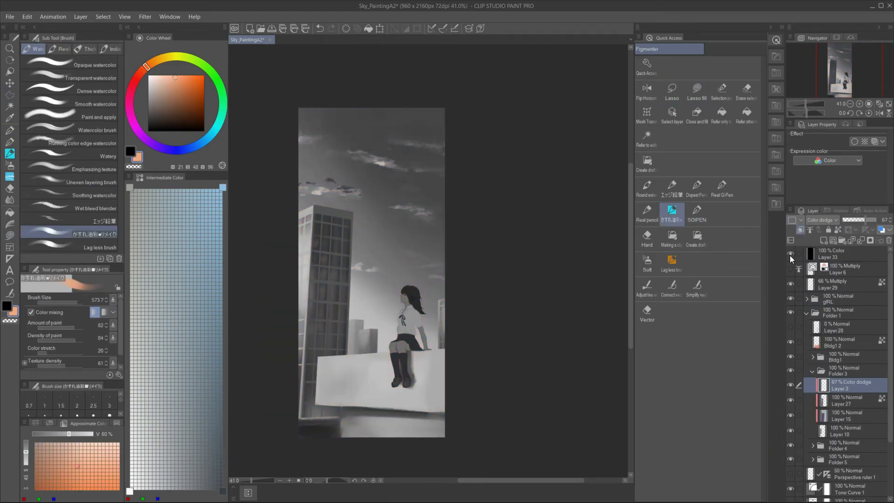
# - Collapse Folder 3 and add a new layer above Bldg1 2
pyautogui.click(812, 372)
pyautogui.click(840, 342)
pyautogui.click(103, 470)
pyautogui.hotkey('ctrl', 'shift', 'n')
pyautogui.moveTo(477, 345); pyautogui.dragTo(455, 345)
# - Try an Add-mode glow stroke across the ledge on the new layer, and undo it
pyautogui.click(824, 220)
pyautogui.click(822, 303)
pyautogui.moveTo(336, 382)
pyautogui.mouseDown()
pyautogui.moveTo(438, 365)
pyautogui.moveTo(431, 370)
pyautogui.mouseUp()
pyautogui.keyDown('alt'); pyautogui.click(433, 372); pyautogui.keyUp('alt')
pyautogui.hotkey('ctrl', 'z')
pyautogui.hotkey('ctrl', 'z')
pyautogui.hotkey('ctrl', 'z')
# - Activate the ledge's layer, Bldg1 2, and brush sampled colours over the ledge's edge and lower corner
pyautogui.keyDown('ctrl'); pyautogui.keyDown('shift'); pyautogui.click(327, 353); pyautogui.keyUp('shift'); pyautogui.keyUp('ctrl')
pyautogui.keyDown('alt'); pyautogui.click(326, 354); pyautogui.keyUp('alt')
pyautogui.keyDown('alt'); pyautogui.click(361, 377); pyautogui.keyUp('alt')
pyautogui.moveTo(361, 377); pyautogui.dragTo(344, 391)
pyautogui.moveTo(393, 221); pyautogui.dragTo(373, 288)
# - Paint a straight dark purple shadow line along the ledge's underside with a sampled colour, and reset the canvas rotation
pyautogui.scroll(2, 373, 287)
pyautogui.keyDown('alt'); pyautogui.click(382, 429); pyautogui.keyUp('alt')
pyautogui.moveTo(382, 410); pyautogui.dragTo(494, 280)
pyautogui.click(437, 224)
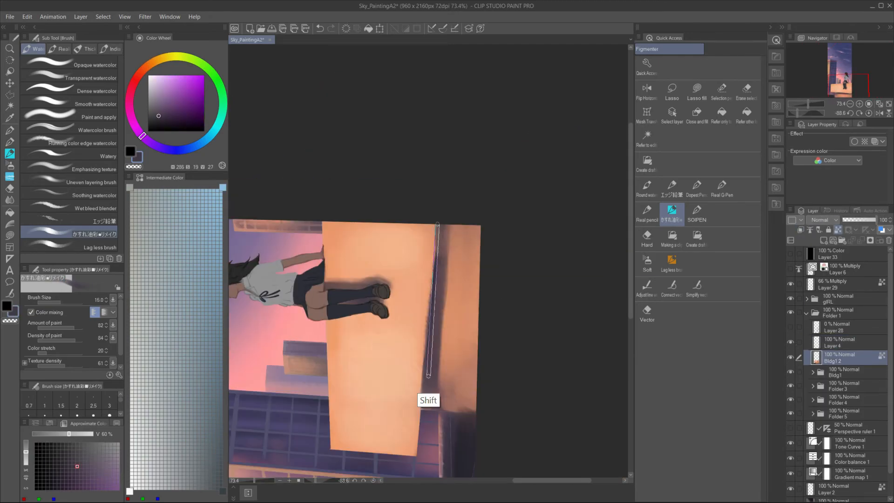
pyautogui.keyDown('shift'); pyautogui.click(435, 280); pyautogui.keyUp('shift')
pyautogui.hotkey('ctrl', '@')
# - Duplicate the gIRL folder and set the Intermediate Color palette's upper corners to sampled peach and grey-brown tones
pyautogui.keyDown('ctrl'); pyautogui.keyDown('shift'); pyautogui.click(455, 289); pyautogui.keyUp('shift'); pyautogui.keyUp('ctrl')
pyautogui.click(807, 299)
pyautogui.keyDown('alt'); pyautogui.click(455, 316); pyautogui.keyUp('alt')
pyautogui.click(222, 187)
pyautogui.click(130, 187)
pyautogui.click(172, 439)
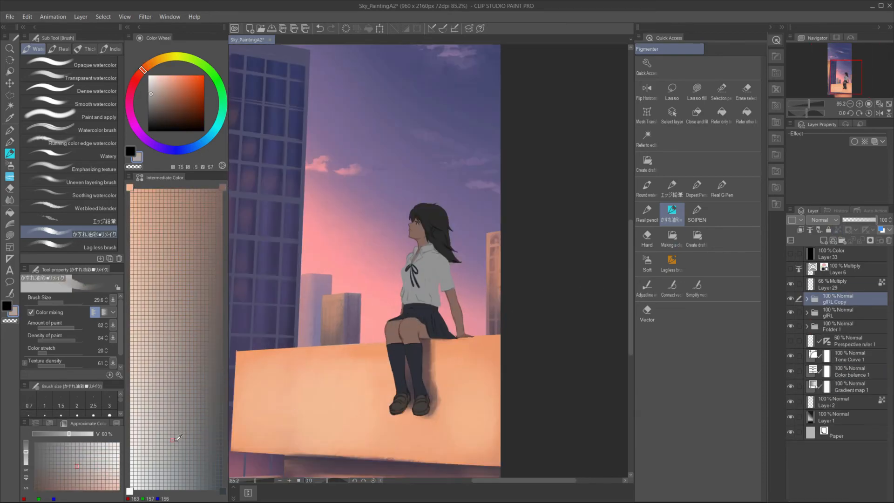
# - Set the Intermediate Color palette's lower corners to sampled navy and reddish-brown tones
pyautogui.click(222, 491)
pyautogui.keyDown('alt'); pyautogui.click(270, 326); pyautogui.keyUp('alt')
pyautogui.click(129, 491)
pyautogui.keyDown('alt'); pyautogui.click(346, 306); pyautogui.keyUp('alt')
pyautogui.click(222, 491)
# - Set the palette's warm corner to a light peach and pick a soft peach from the mixed colours
pyautogui.click(193, 79)
pyautogui.click(130, 187)
pyautogui.click(175, 76)
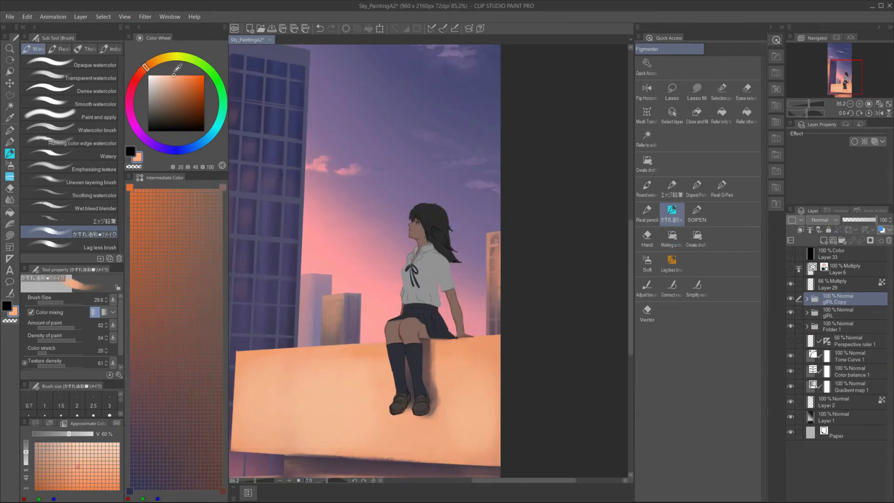
pyautogui.click(129, 187)
pyautogui.click(157, 228)
# - Expand the gIRL Copy folder and warm the girl's skin with the soft airbrush and sampled tones
pyautogui.click(647, 263)
pyautogui.click(807, 298)
pyautogui.click(874, 372)
pyautogui.keyDown('alt'); pyautogui.click(436, 313); pyautogui.keyUp('alt')
pyautogui.keyDown('alt'); pyautogui.click(417, 372); pyautogui.keyUp('alt')
# - Activate the socks' layer, Layer 31 Copy, and brush sampled warm browns over the socks with the oil brush
pyautogui.keyDown('ctrl'); pyautogui.keyDown('shift'); pyautogui.click(401, 363); pyautogui.keyUp('shift'); pyautogui.keyUp('ctrl')
pyautogui.keyDown('alt'); pyautogui.click(410, 328); pyautogui.keyUp('alt')
pyautogui.click(696, 214)
pyautogui.click(671, 214)
pyautogui.keyDown('alt'); pyautogui.click(418, 392); pyautogui.keyUp('alt')
pyautogui.moveTo(396, 386); pyautogui.dragTo(396, 354)
# - Brush sampled dark browns over the girl's shoes, and undo the last stroke
pyautogui.keyDown('alt'); pyautogui.click(409, 391); pyautogui.keyUp('alt')
pyautogui.keyDown('alt'); pyautogui.click(406, 411); pyautogui.keyUp('alt')
pyautogui.moveTo(415, 411)
pyautogui.mouseDown()
pyautogui.moveTo(406, 411)
pyautogui.moveTo(436, 402)
pyautogui.mouseUp()
pyautogui.keyDown('alt'); pyautogui.click(422, 404); pyautogui.keyUp('alt')
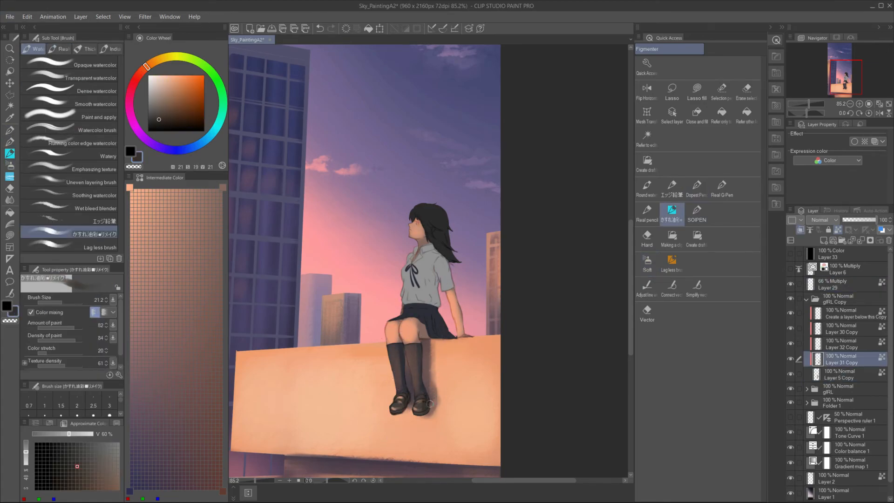
pyautogui.hotkey('ctrl', 'z')
# - Activate the skin's layer, Layer 5 Copy, and shade the girl's arm with a darker tone from the Intermediate Color palette
pyautogui.keyDown('ctrl'); pyautogui.keyDown('shift'); pyautogui.click(454, 317); pyautogui.keyUp('shift'); pyautogui.keyUp('ctrl')
pyautogui.click(142, 477)
pyautogui.moveTo(461, 307); pyautogui.dragTo(465, 333)
pyautogui.scroll(1, 397, 281)
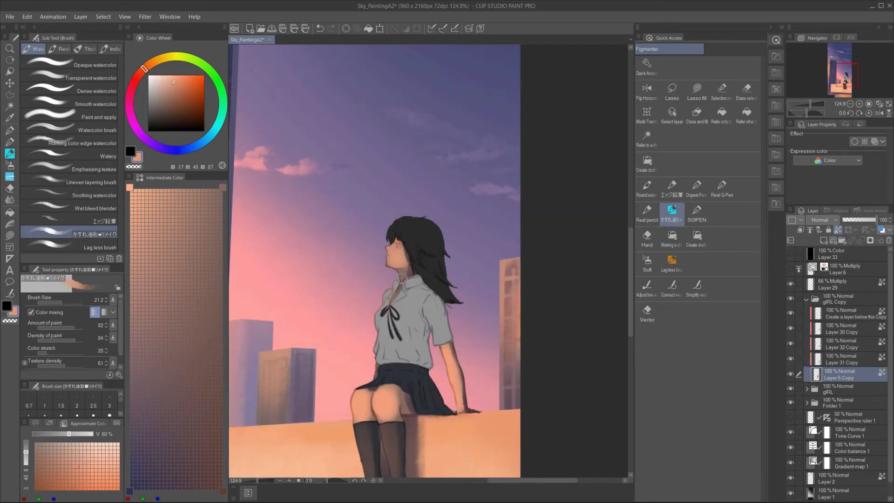
# - Activate the shirt's layer and paint cool shadows and warm sampled light over the girl's shirt
pyautogui.scroll(-2, 397, 281)
pyautogui.click(189, 441)
pyautogui.keyDown('ctrl'); pyautogui.keyDown('shift'); pyautogui.click(415, 294); pyautogui.keyUp('shift'); pyautogui.keyUp('ctrl')
pyautogui.moveTo(410, 280)
pyautogui.mouseDown()
pyautogui.moveTo(419, 316)
pyautogui.moveTo(450, 348)
pyautogui.mouseUp()
pyautogui.keyDown('alt'); pyautogui.click(298, 210); pyautogui.keyUp('alt')
pyautogui.scroll(2, 422, 331)
pyautogui.keyDown('alt'); pyautogui.click(391, 261); pyautogui.keyUp('alt')
pyautogui.keyDown('alt'); pyautogui.click(419, 268); pyautogui.keyUp('alt')
# - Return to the skin's layer and brush sampled skin tones over the girl's face and neck with a smaller brush
pyautogui.keyDown('ctrl'); pyautogui.keyDown('shift'); pyautogui.click(440, 312); pyautogui.keyUp('shift'); pyautogui.keyUp('ctrl')
pyautogui.press('[')
pyautogui.keyDown('alt'); pyautogui.click(407, 343); pyautogui.keyUp('alt')
pyautogui.scroll(3, 385, 248)
pyautogui.keyDown('alt'); pyautogui.click(405, 246); pyautogui.keyUp('alt')
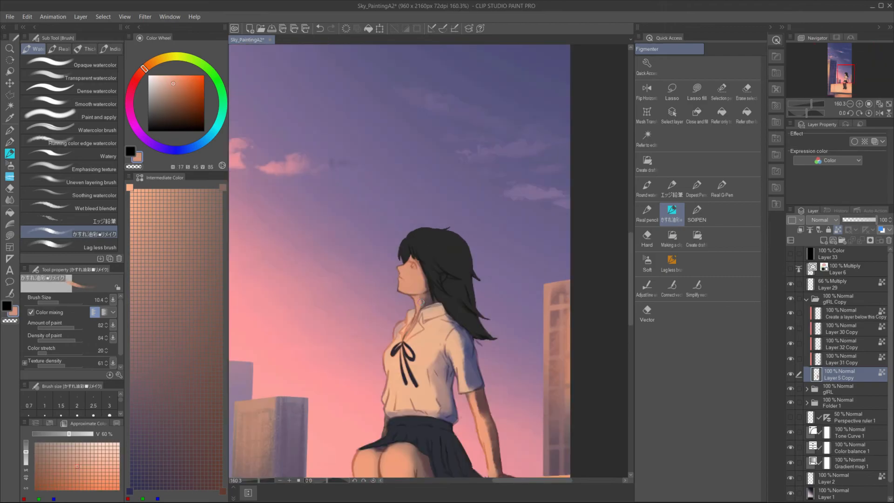
pyautogui.keyDown('alt'); pyautogui.click(412, 270); pyautogui.keyUp('alt')
pyautogui.scroll(3, 401, 242)
pyautogui.moveTo(413, 264); pyautogui.dragTo(401, 264)
pyautogui.keyDown('alt'); pyautogui.click(398, 264); pyautogui.keyUp('alt')
pyautogui.keyDown('alt'); pyautogui.click(419, 289); pyautogui.keyUp('alt')
pyautogui.scroll(-4, 423, 301)
# - Brush sampled tones over the girl's knees and legs
pyautogui.keyDown('alt'); pyautogui.click(421, 316); pyautogui.keyUp('alt')
pyautogui.moveTo(410, 399); pyautogui.dragTo(438, 412)
pyautogui.keyDown('ctrl'); pyautogui.keyDown('shift'); pyautogui.click(424, 399); pyautogui.keyUp('shift'); pyautogui.keyUp('ctrl')
pyautogui.keyDown('alt'); pyautogui.click(433, 405); pyautogui.keyUp('alt')
pyautogui.scroll(-2, 423, 399)
pyautogui.scroll(3, 410, 402)
# - Blend sampled light and shadow tones over the girl's shirt
pyautogui.keyDown('alt'); pyautogui.click(471, 257); pyautogui.keyUp('alt')
pyautogui.moveTo(466, 245)
pyautogui.mouseDown()
pyautogui.moveTo(486, 315)
pyautogui.moveTo(480, 266)
pyautogui.moveTo(451, 242)
pyautogui.moveTo(461, 287)
pyautogui.mouseUp()
pyautogui.keyDown('alt'); pyautogui.click(315, 252); pyautogui.keyUp('alt')
pyautogui.scroll(-6, 480, 264)
pyautogui.scroll(6, 474, 267)
pyautogui.scroll(2, 450, 240)
pyautogui.scroll(-6, 458, 259)
# - Brush sampled tones around the girl's head and the hair beside her face
pyautogui.keyDown('alt'); pyautogui.click(477, 225); pyautogui.keyUp('alt')
pyautogui.scroll(6, 463, 265)
pyautogui.moveTo(432, 234); pyautogui.dragTo(463, 292)
pyautogui.keyDown('alt'); pyautogui.click(454, 233); pyautogui.keyUp('alt')
pyautogui.moveTo(429, 219)
pyautogui.mouseDown()
pyautogui.moveTo(414, 240)
pyautogui.moveTo(445, 234)
pyautogui.moveTo(457, 263)
pyautogui.mouseUp()
pyautogui.keyDown('alt'); pyautogui.click(457, 259); pyautogui.keyUp('alt')
pyautogui.keyDown('alt'); pyautogui.click(454, 261); pyautogui.keyUp('alt')
pyautogui.keyDown('ctrl'); pyautogui.keyDown('shift'); pyautogui.click(454, 261); pyautogui.keyUp('shift'); pyautogui.keyUp('ctrl')
pyautogui.keyDown('alt'); pyautogui.click(454, 247); pyautogui.keyUp('alt')
pyautogui.scroll(-2, 455, 252)
# - Paint warm brown highlight strands through the girl's hair with sampled colours, out to its windblown edge
pyautogui.keyDown('ctrl'); pyautogui.keyDown('shift'); pyautogui.click(440, 207); pyautogui.keyUp('shift'); pyautogui.keyUp('ctrl')
pyautogui.keyDown('alt'); pyautogui.click(451, 224); pyautogui.keyUp('alt')
pyautogui.moveTo(459, 233); pyautogui.dragTo(492, 270)
pyautogui.keyDown('alt'); pyautogui.click(475, 223); pyautogui.keyUp('alt')
pyautogui.scroll(-6, 482, 309)
pyautogui.moveTo(442, 212)
pyautogui.mouseDown()
pyautogui.moveTo(475, 193)
pyautogui.moveTo(468, 204)
pyautogui.moveTo(475, 187)
pyautogui.mouseUp()
pyautogui.scroll(5, 479, 312)
pyautogui.keyDown('alt'); pyautogui.click(468, 204); pyautogui.keyUp('alt')
pyautogui.scroll(2, 468, 203)
pyautogui.keyDown('alt'); pyautogui.click(468, 204); pyautogui.keyUp('alt')
pyautogui.scroll(-4, 484, 279)
pyautogui.scroll(4, 493, 275)
# - Activate the skirt's layer, Layer 32 Copy, and brush sampled dark tones down the skirt's folds
pyautogui.keyDown('ctrl'); pyautogui.keyDown('shift'); pyautogui.click(459, 349); pyautogui.keyUp('shift'); pyautogui.keyUp('ctrl')
pyautogui.keyDown('alt'); pyautogui.click(458, 349); pyautogui.keyUp('alt')
pyautogui.keyDown('alt'); pyautogui.click(461, 354); pyautogui.keyUp('alt')
pyautogui.moveTo(455, 344); pyautogui.dragTo(448, 381)
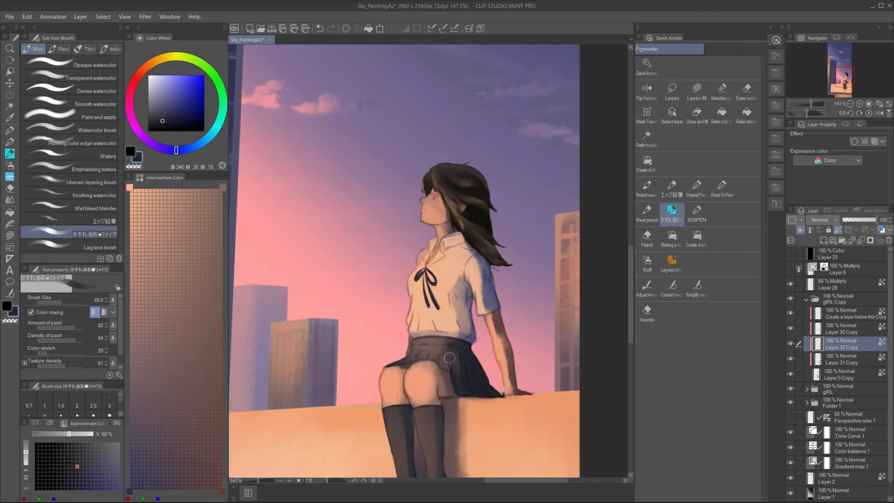
# - Activate the skin's layer, Layer 5 Copy, and brush sampled tones onto the girl's face around the eye
pyautogui.scroll(-4, 449, 381)
pyautogui.scroll(5, 429, 410)
pyautogui.keyDown('alt'); pyautogui.click(326, 373); pyautogui.keyUp('alt')
pyautogui.moveTo(456, 156); pyautogui.dragTo(444, 334)
pyautogui.scroll(5, 450, 334)
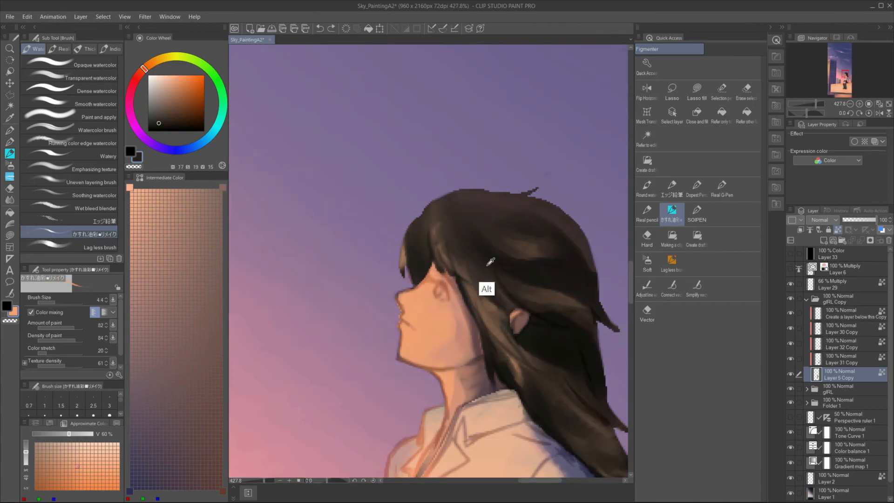
pyautogui.press('p')
pyautogui.keyDown('alt'); pyautogui.click(424, 261); pyautogui.keyUp('alt')
pyautogui.moveTo(431, 282); pyautogui.dragTo(448, 298)
# - Detail the girl's eye and face with dark brown and warm orange tones
pyautogui.click(158, 115)
pyautogui.click(189, 58)
pyautogui.scroll(-8, 449, 289)
pyautogui.scroll(6, 449, 290)
pyautogui.click(136, 77)
pyautogui.click(195, 89)
# - Add a clipped layer above the girl's skin layer and set a pale peach paint colour from a sampled tone
pyautogui.click(675, 215)
pyautogui.click(672, 238)
pyautogui.scroll(-4, 415, 252)
pyautogui.scroll(-3, 422, 375)
pyautogui.scroll(5, 438, 302)
pyautogui.keyDown('alt'); pyautogui.click(419, 345); pyautogui.keyUp('alt')
pyautogui.click(166, 75)
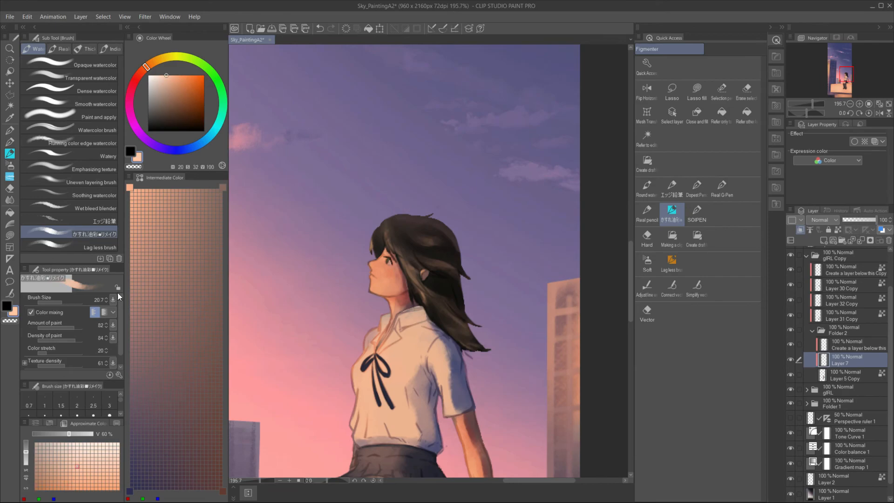
# - Brush the girl with sampled tones on the clipped layer and collapse the folder holding her skin layers
pyautogui.scroll(-5, 437, 266)
pyautogui.moveTo(437, 265); pyautogui.dragTo(459, 265)
pyautogui.keyDown('alt'); pyautogui.click(426, 280); pyautogui.keyUp('alt')
pyautogui.scroll(-3, 387, 354)
pyautogui.scroll(7, 406, 326)
pyautogui.click(812, 330)
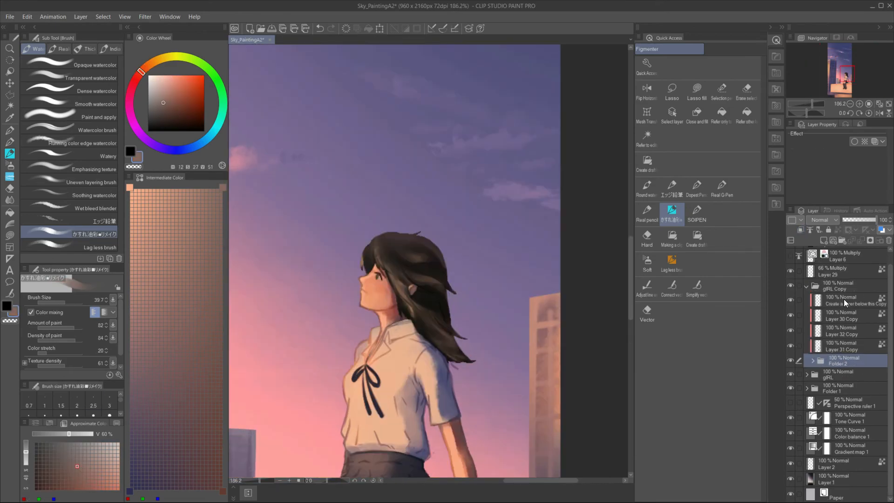
# - Collapse the girl's copied folder, toggle the layer visibility to compare, and add a clipped shading layer
pyautogui.click(807, 286)
pyautogui.doubleClick(790, 298)
pyautogui.scroll(-4, 453, 337)
pyautogui.click(672, 238)
# - Sample the sky's dusky blue and airbrush soft Multiply shading down the girl's body and legs
pyautogui.scroll(-3, 444, 283)
pyautogui.keyDown('alt'); pyautogui.click(437, 139); pyautogui.keyUp('alt')
pyautogui.click(647, 264)
pyautogui.moveTo(431, 303); pyautogui.dragTo(431, 373)
pyautogui.press('x')
pyautogui.press('x')
pyautogui.press('c')
pyautogui.scroll(3, 431, 307)
# - Add another clipped layer in Color dodge mode and airbrush a sampled orange glow over the girl
pyautogui.click(672, 238)
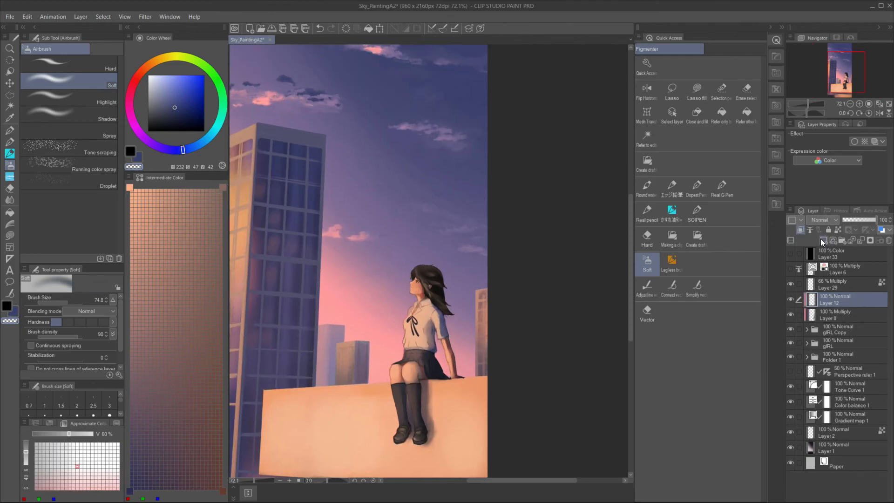
pyautogui.click(823, 220)
pyautogui.click(823, 313)
pyautogui.keyDown('alt'); pyautogui.click(446, 333); pyautogui.keyUp('alt')
pyautogui.scroll(-3, 426, 356)
pyautogui.moveTo(426, 326); pyautogui.dragTo(417, 385)
pyautogui.scroll(-3, 435, 312)
pyautogui.scroll(2, 431, 275)
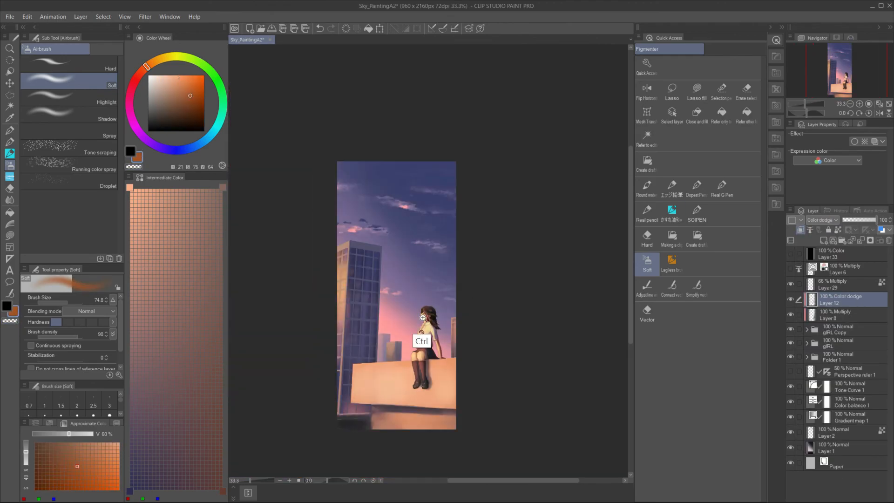
# - Pick the layers of the girl and building from the picture and airbrush soft orange over the ledge area at brush size 343.7
pyautogui.scroll(-2, 423, 313)
pyautogui.keyDown('ctrl'); pyautogui.keyDown('shift'); pyautogui.click(424, 326); pyautogui.keyUp('shift'); pyautogui.keyUp('ctrl')
pyautogui.keyDown('ctrl'); pyautogui.keyDown('shift'); pyautogui.click(368, 317); pyautogui.keyUp('shift'); pyautogui.keyUp('ctrl')
pyautogui.moveTo(353, 426); pyautogui.dragTo(373, 426)
pyautogui.click(807, 357)
pyautogui.scroll(3, 441, 367)
pyautogui.scroll(-3, 446, 361)
pyautogui.moveTo(441, 354); pyautogui.dragTo(400, 361)
pyautogui.scroll(1, 446, 361)
pyautogui.keyDown('ctrl'); pyautogui.keyDown('shift'); pyautogui.click(400, 354); pyautogui.keyUp('shift'); pyautogui.keyUp('ctrl')
# - Group the sky layers from Layer 1 up to Tone Curve 1 into a folder and hide it
pyautogui.click(838, 448)
pyautogui.keyDown('shift'); pyautogui.click(852, 387); pyautogui.keyUp('shift')
pyautogui.hotkey('ctrl', 'g')
pyautogui.click(790, 386)
pyautogui.click(820, 343)
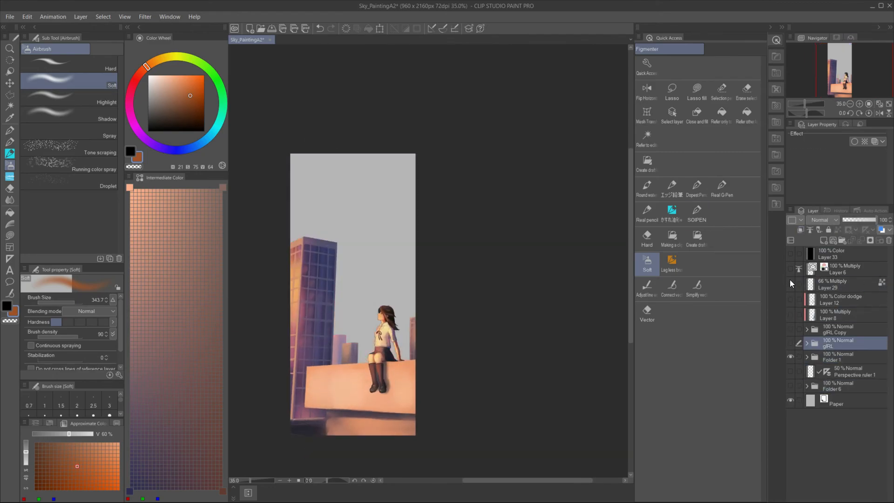
# - Make a merged copy of the buildings folder, place Layer 29 below Layer 8, and show the hidden layers again
pyautogui.moveTo(789, 387); pyautogui.dragTo(839, 320)
pyautogui.scroll(5, 398, 353)
pyautogui.hotkey('ctrl', 'alt', 'g')
pyautogui.scroll(-5, 445, 344)
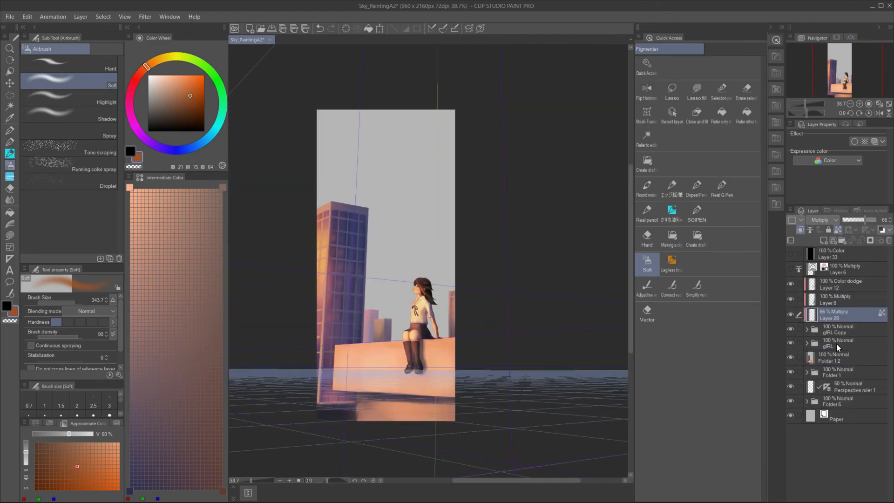
pyautogui.press('p')
pyautogui.click(838, 358)
pyautogui.hotkey('ctrl', 'z')
# - Shade the merged buildings copy with the Shadow airbrush at size 719.5 using a dark sampled colour
pyautogui.click(10, 141)
pyautogui.click(10, 165)
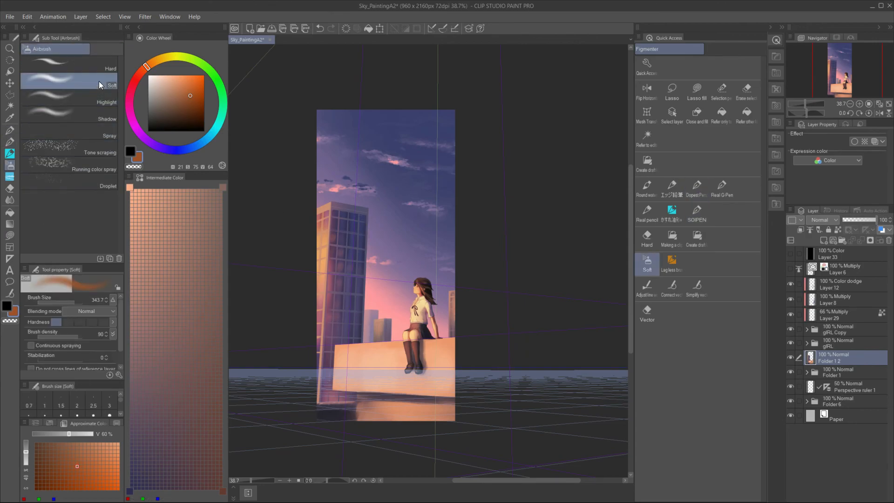
pyautogui.click(93, 115)
pyautogui.keyDown('alt'); pyautogui.click(410, 140); pyautogui.keyUp('alt')
pyautogui.scroll(-3, 323, 388)
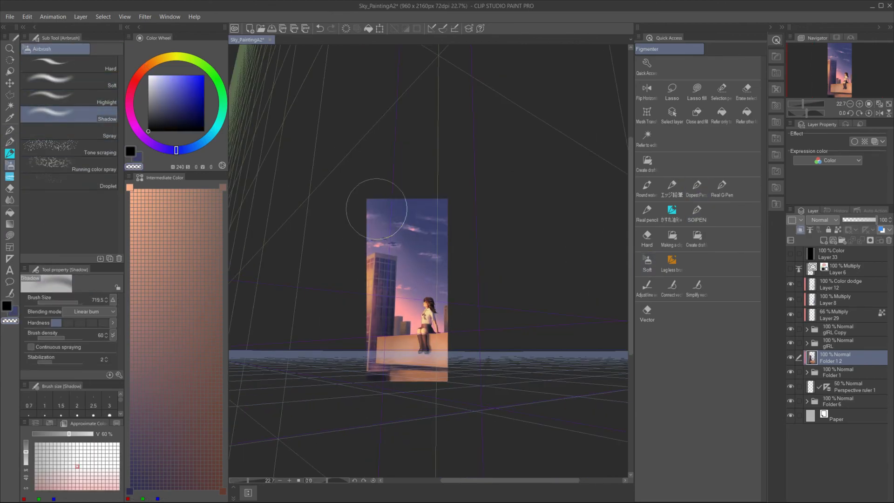
pyautogui.scroll(4, 467, 293)
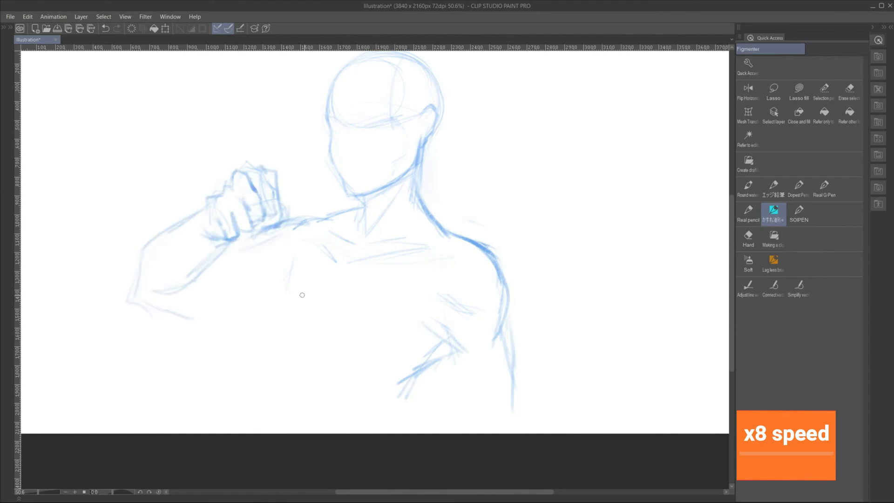
# - Add blue sketch strokes along the figure's shoulder and raised forearm in the new illustration
pyautogui.scroll(-1, 435, 291)
pyautogui.moveTo(328, 197); pyautogui.dragTo(341, 233)
pyautogui.moveTo(227, 266); pyautogui.dragTo(254, 288)
pyautogui.moveTo(215, 285); pyautogui.dragTo(233, 305)
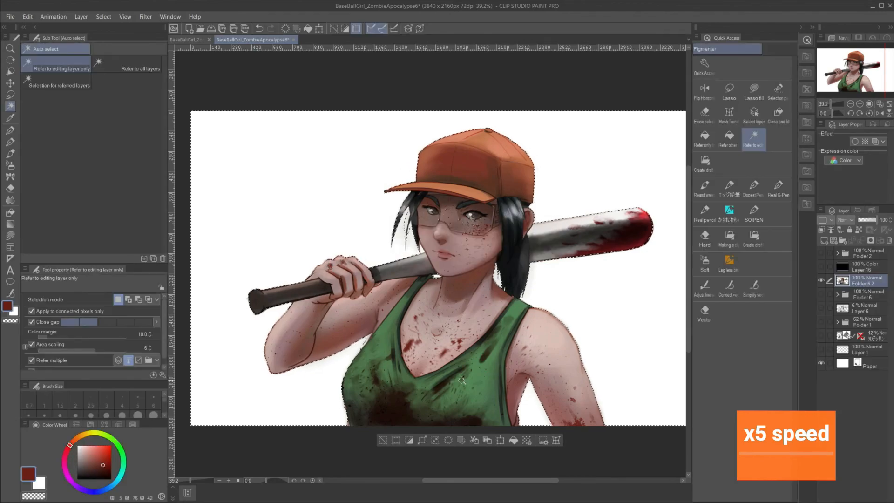
# - Clean around the baseball girl's hair strands with transparent Soft airbrush strokes, undo the last one, and switch to Lasso fill
pyautogui.click(705, 263)
pyautogui.press('c')
pyautogui.scroll(3, 532, 304)
pyautogui.moveTo(491, 249); pyautogui.dragTo(489, 295)
pyautogui.scroll(5, 317, 153)
pyautogui.moveTo(429, 216); pyautogui.dragTo(422, 185)
pyautogui.hotkey('ctrl', 'z')
pyautogui.click(730, 92)
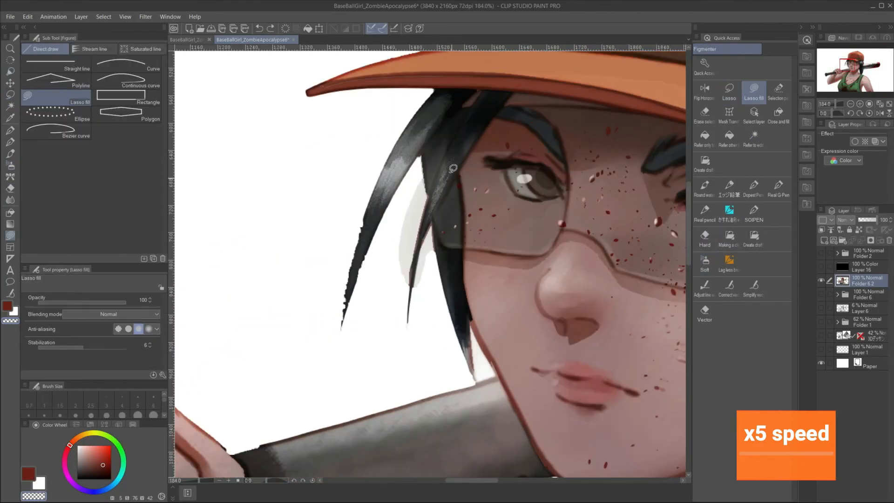
# - Erase the leftover smudges above and below the baseball bat with the transparent Soft airbrush
pyautogui.scroll(-5, 448, 286)
pyautogui.click(705, 263)
pyautogui.moveTo(670, 278); pyautogui.dragTo(601, 261)
pyautogui.moveTo(664, 184); pyautogui.dragTo(508, 198)
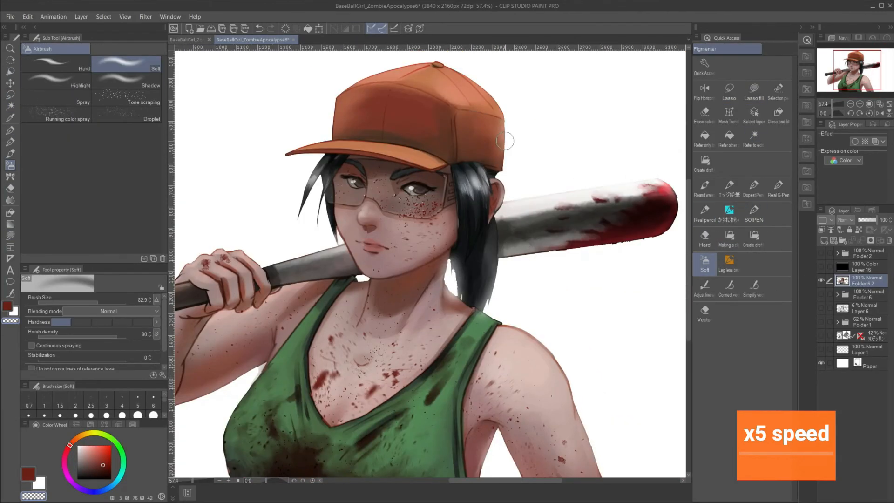
pyautogui.scroll(-2, 544, 329)
pyautogui.scroll(-1, 587, 351)
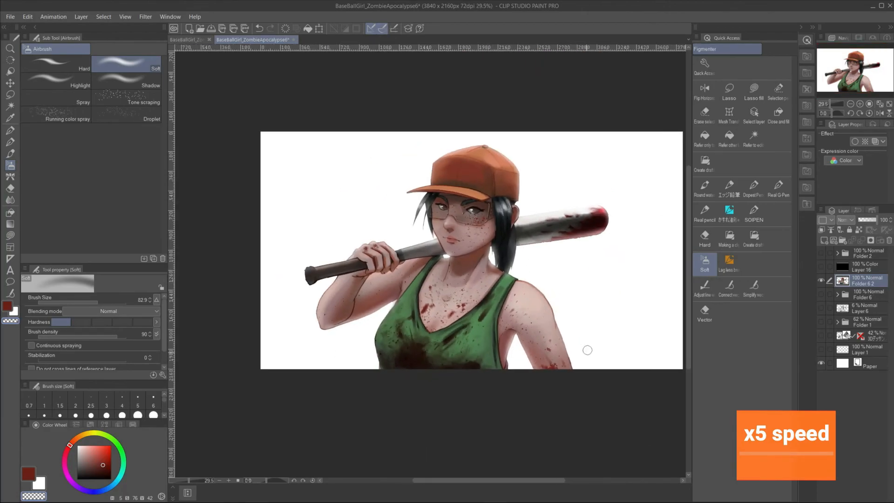
# - Add a Tone Curve correction layer with a gentle S-curve that darkens shadows and brightens highlights
pyautogui.click(81, 16)
pyautogui.click(237, 111)
pyautogui.moveTo(481, 275); pyautogui.dragTo(471, 275)
pyautogui.moveTo(438, 233); pyautogui.dragTo(623, 184)
pyautogui.moveTo(597, 310); pyautogui.dragTo(607, 301)
pyautogui.moveTo(656, 227); pyautogui.dragTo(660, 224)
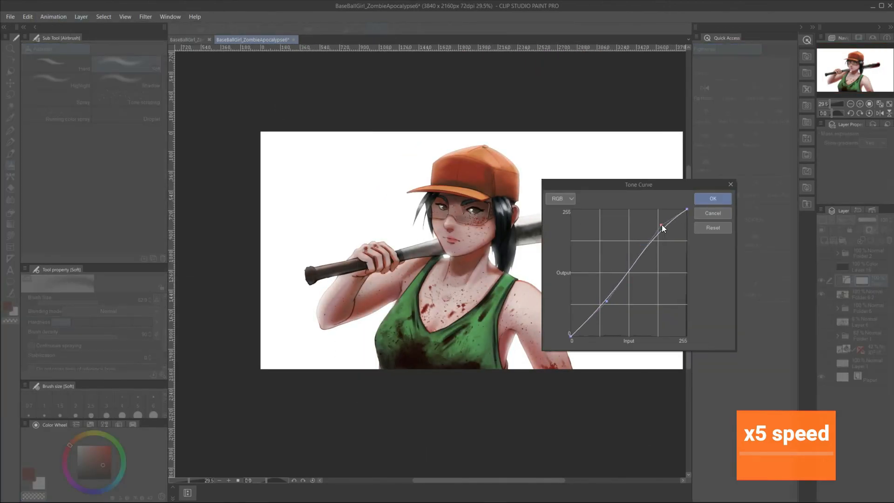
pyautogui.click(712, 198)
pyautogui.click(121, 16)
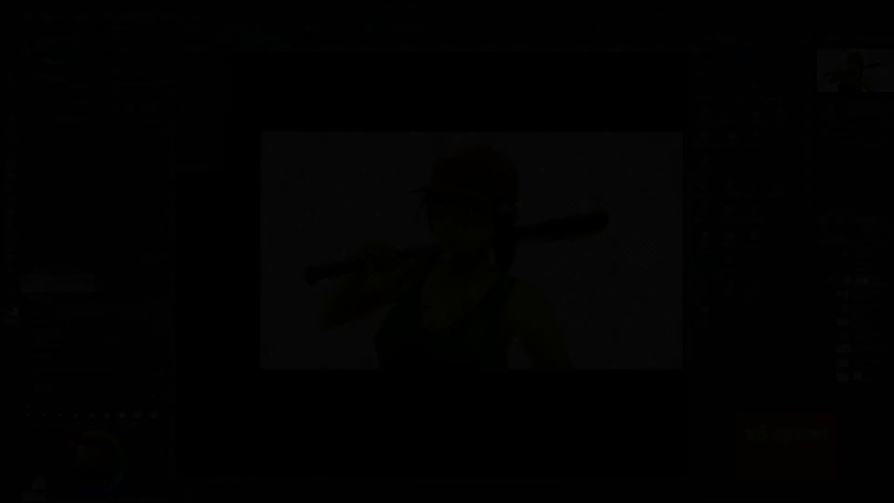